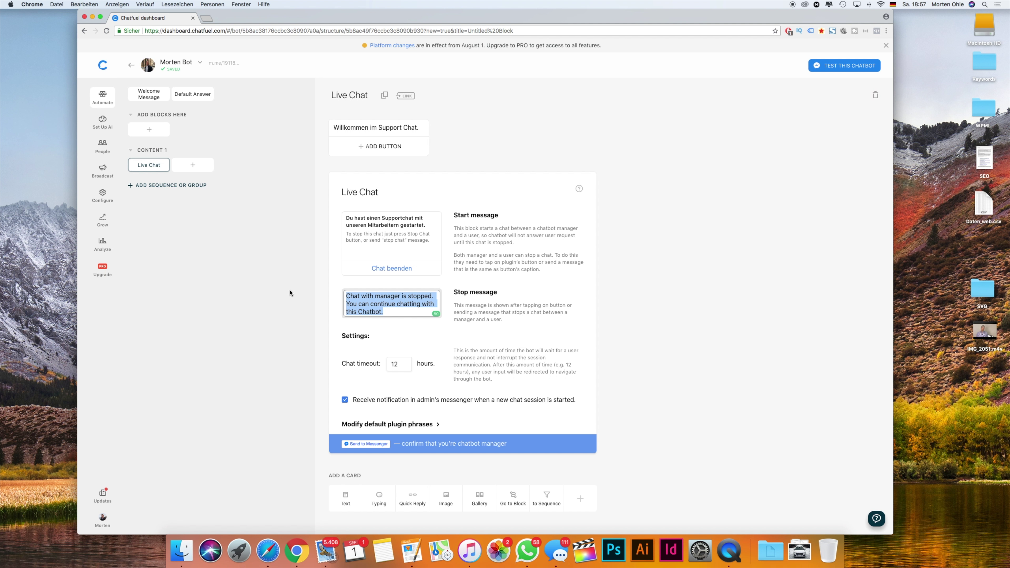
Replace the Live Chat stop message with "Der Chat wurde beendet. Ab hier sprichst du wieder mit dem Bot.".
type("Der Chat wur")
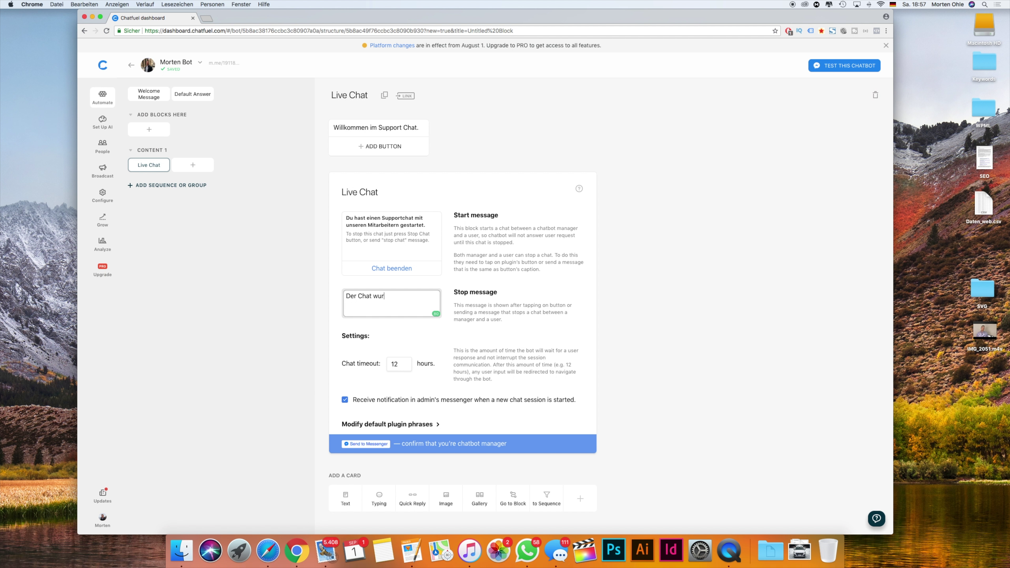
type("de beendet. Ab hier sprichst du wieder mit dem Bot.")
left_click(426, 223)
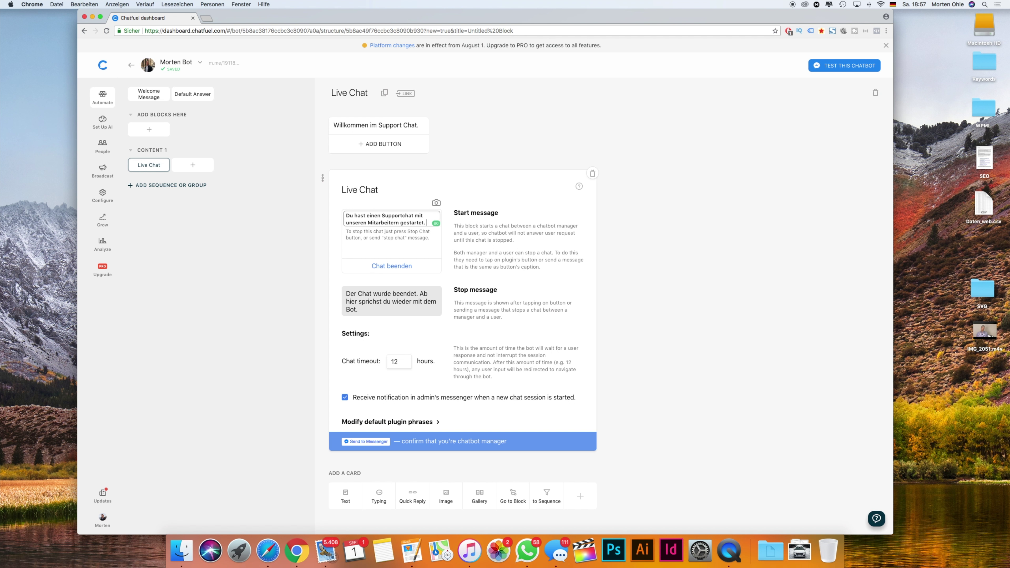
type("Gerne schreibe")
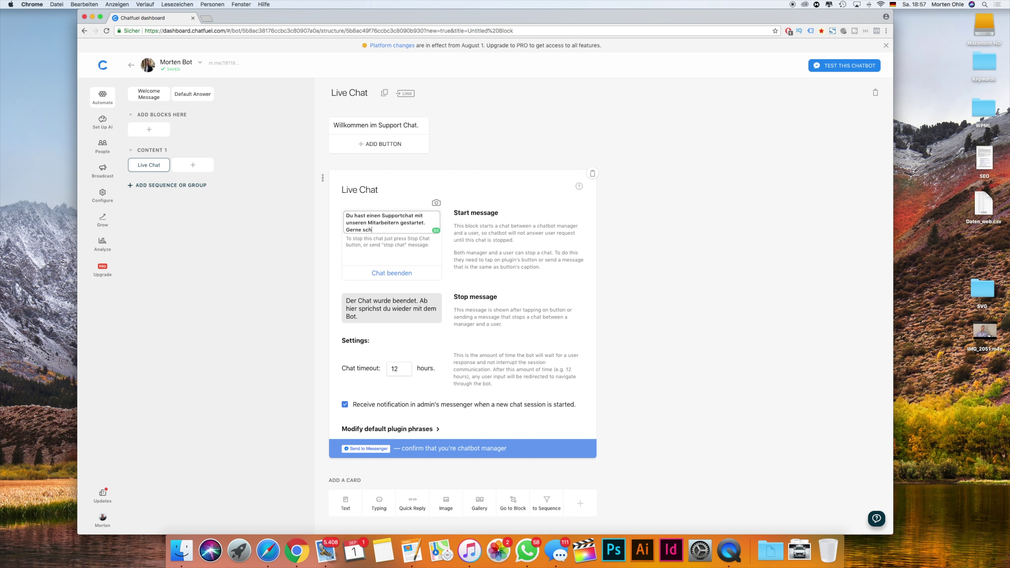
key("BackSpace")
type("uns")
key("BackSpace")
key("BackSpace")
key("BackSpace")
key("BackSpace")
key("BackSpace")
key("BackSpace")
key("BackSpace")
key("BackSpace")
key("BackSpace")
key("BackSpace")
key("BackSpace")
key("BackSpace")
key("BackSpace")
key("BackSpace")
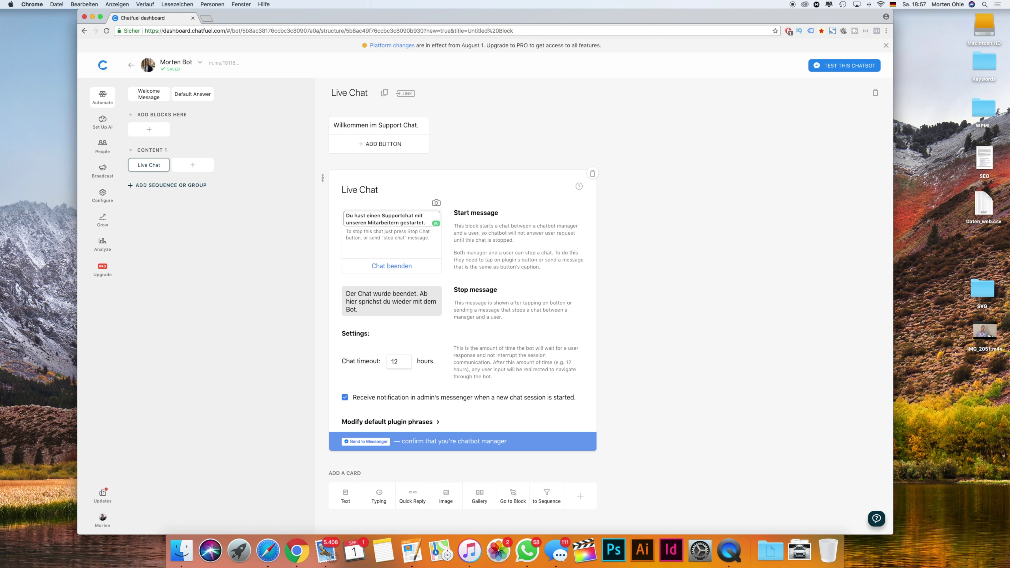
Append "Schreib uns gerne schon dein Anliegen in den Chat." to the welcome text card of the Live Chat block.
left_click(422, 129)
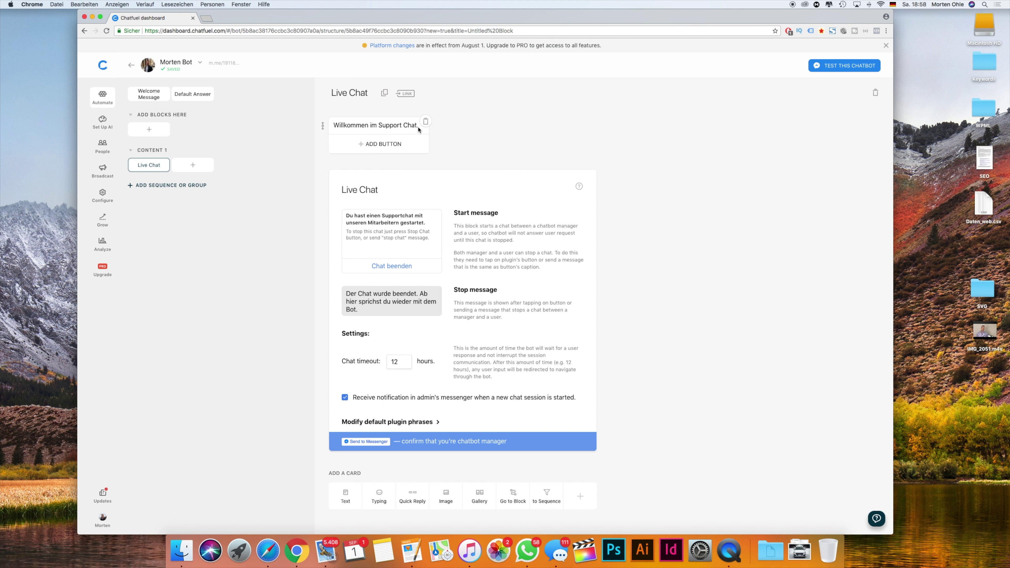
left_click(418, 128)
left_click_drag(419, 128, 407, 126)
key("Right")
type("Schreib uns")
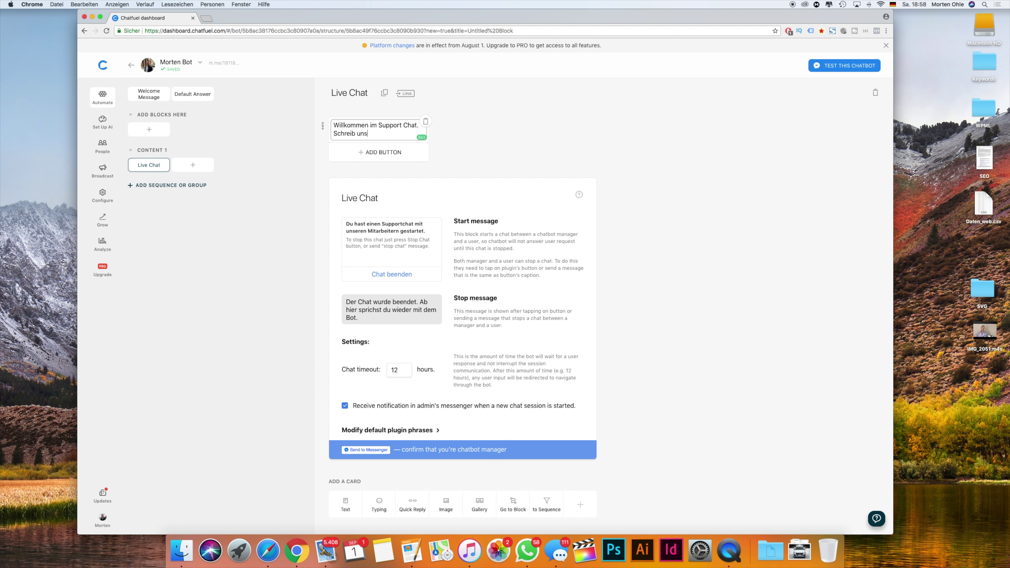
type(" gerne schon dein An")
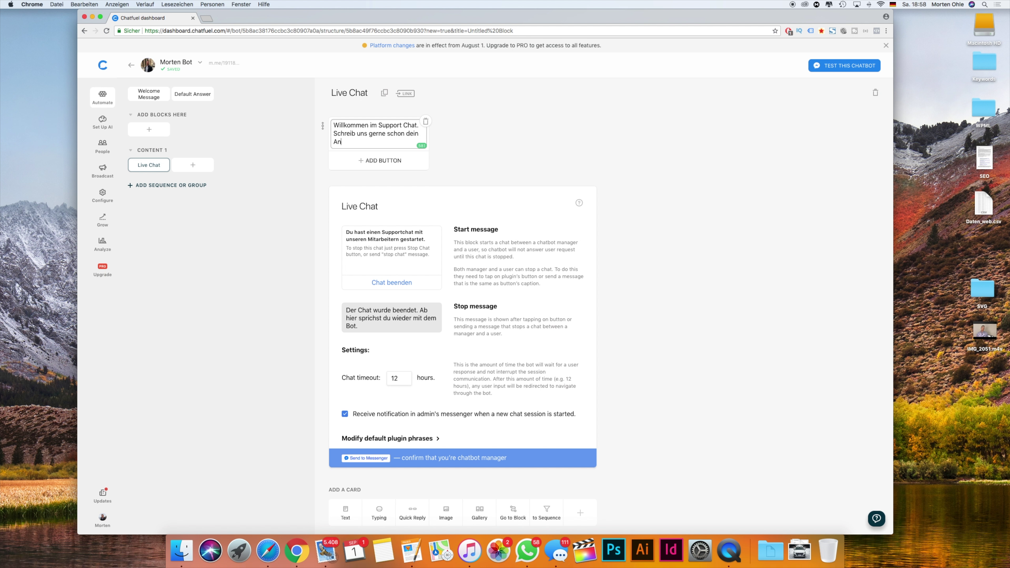
type("liegen in den Chat.")
scroll(518, 140, "down", 1)
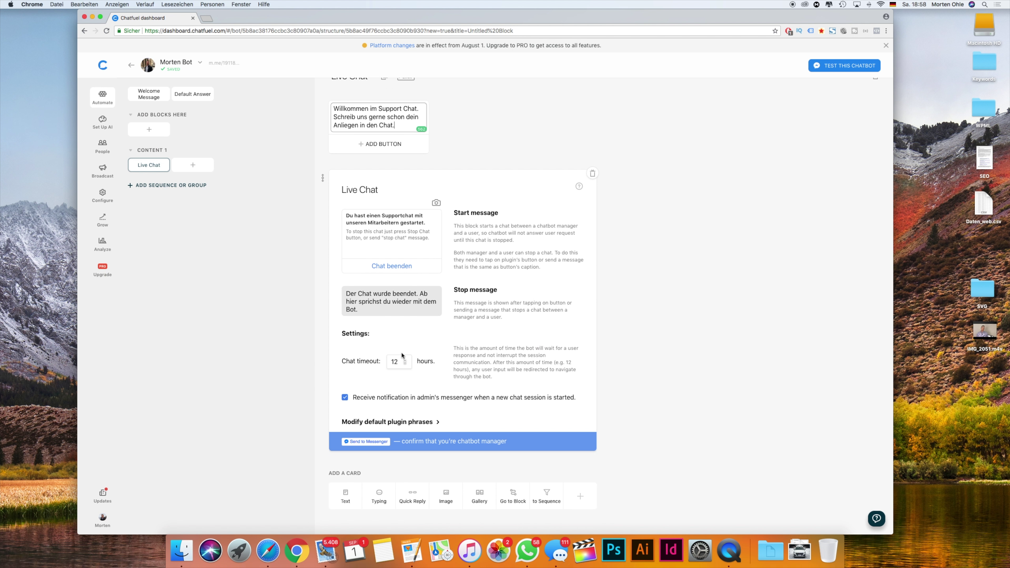
Add a Typing card to the Live Chat block and move it above the welcome text card.
left_click(379, 496)
left_click_drag(322, 469, 323, 109)
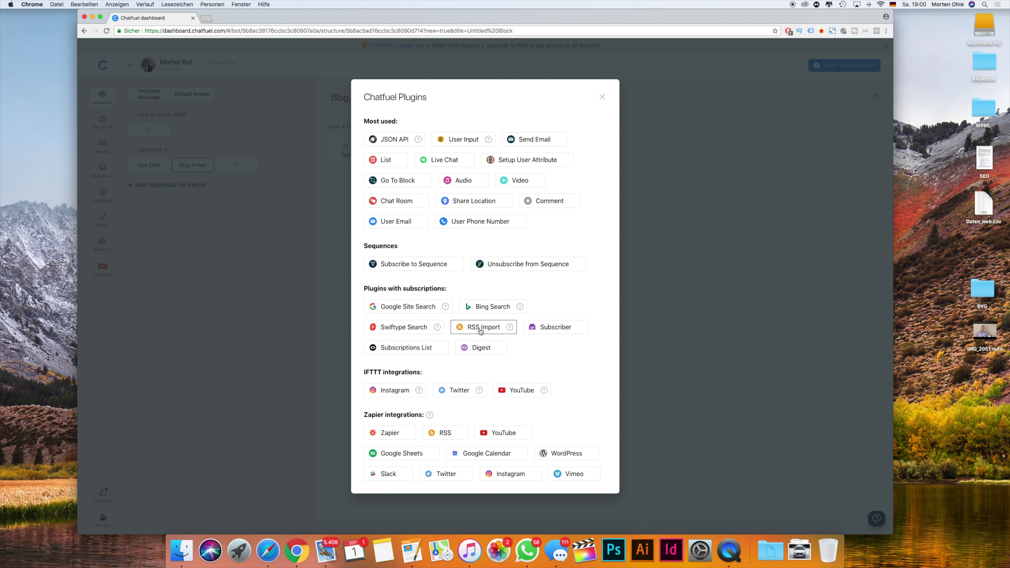
Add the RSS Import plugin to the Blog Artikel block and open the blog's feed page in a new browser tab.
left_click(482, 329)
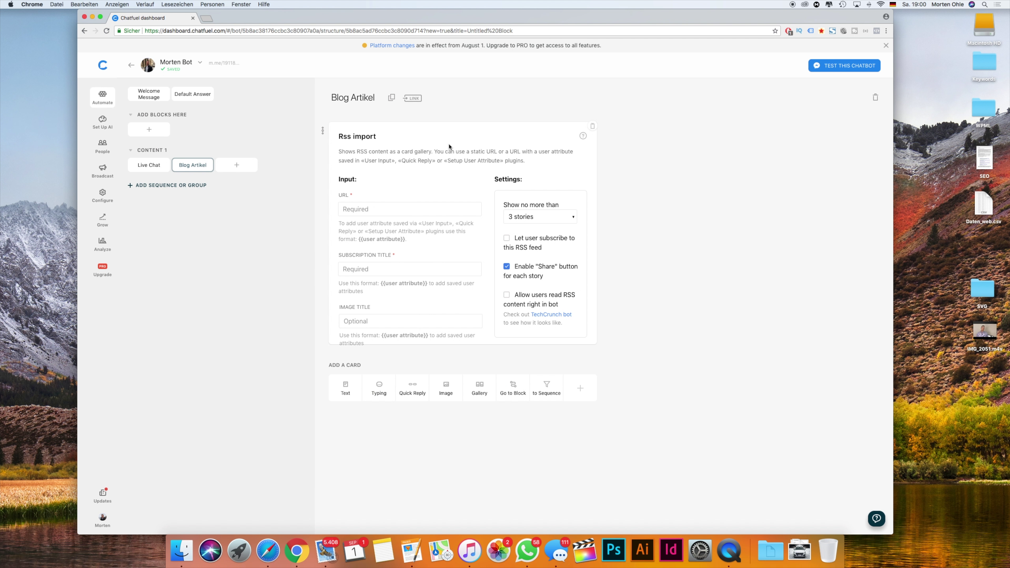
left_click(208, 18)
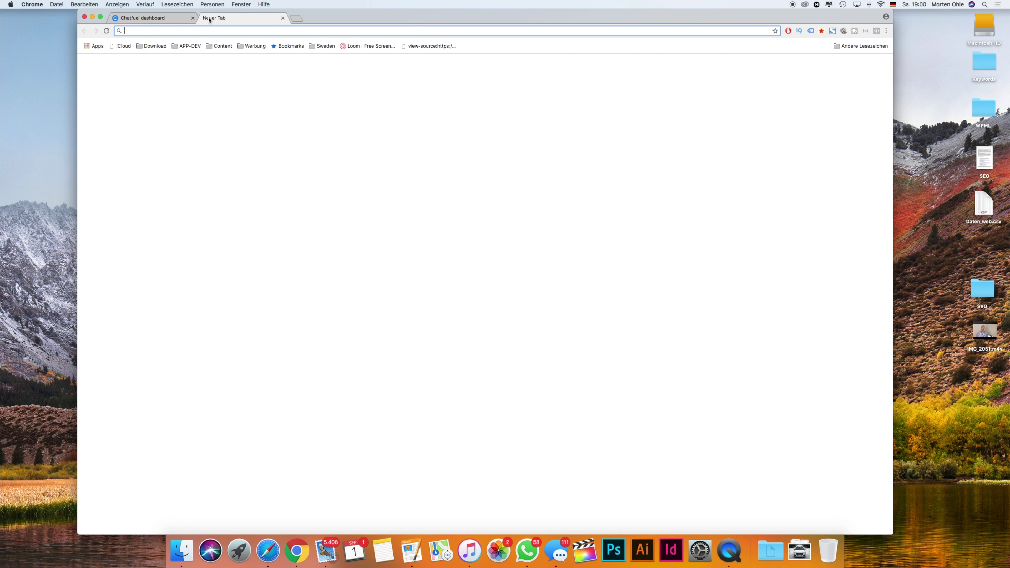
type("mortenohle.com")
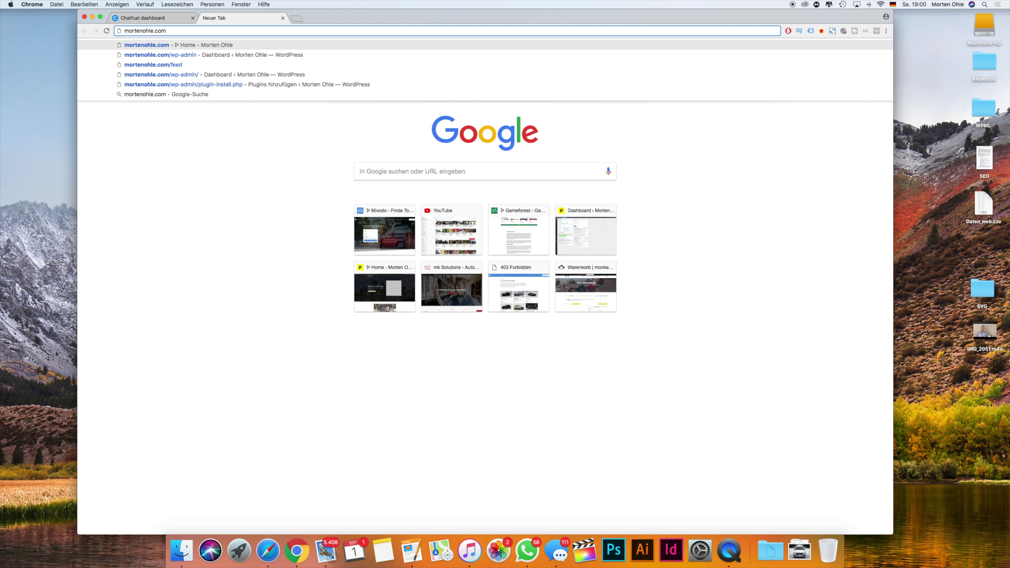
key("Down")
key("Down")
key("Return")
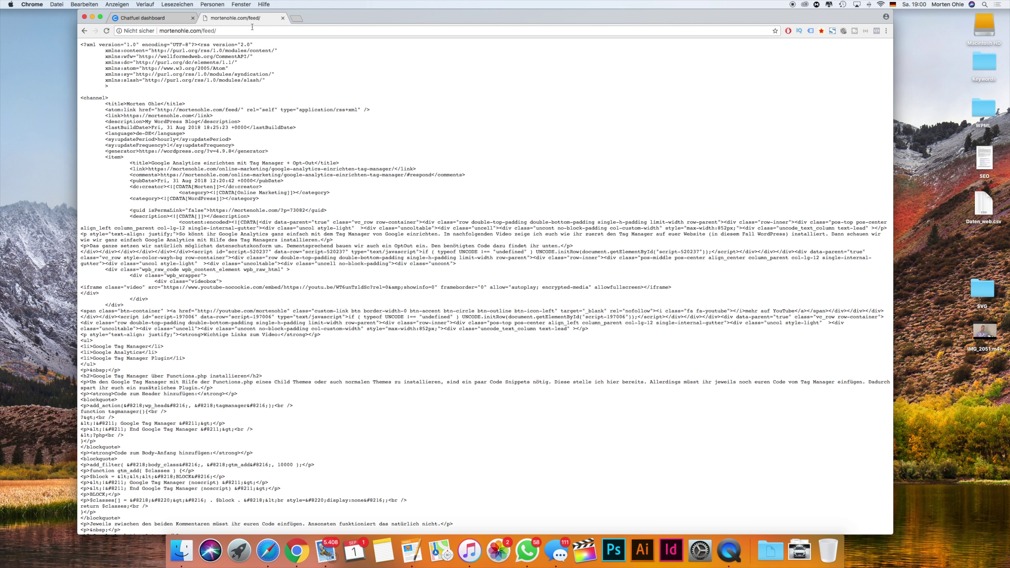
Copy the address of the blog's feed page into the URL field of the RSS import card.
left_click(222, 28)
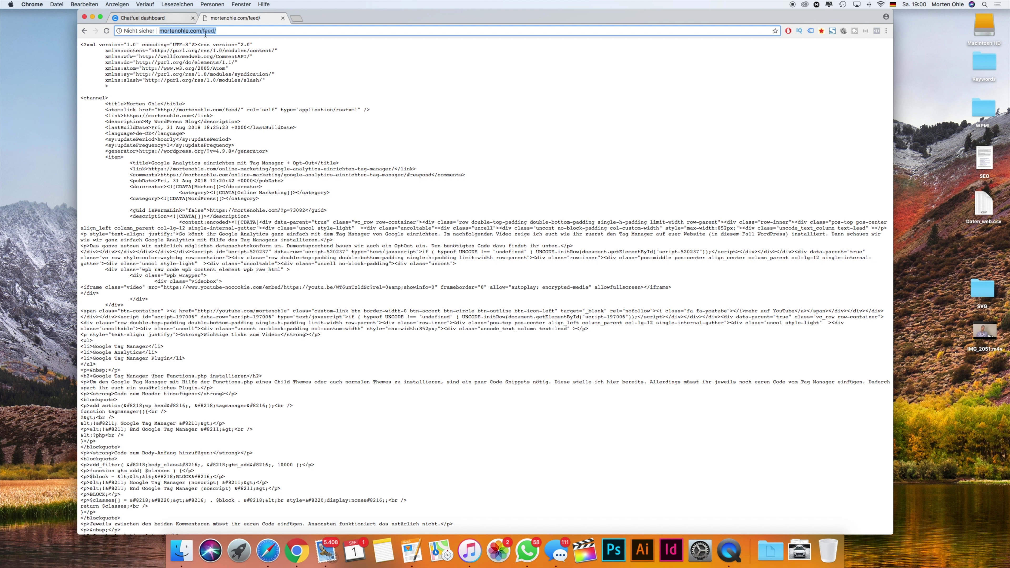
key("super+c")
left_click(143, 18)
left_click(398, 209)
key("super+v")
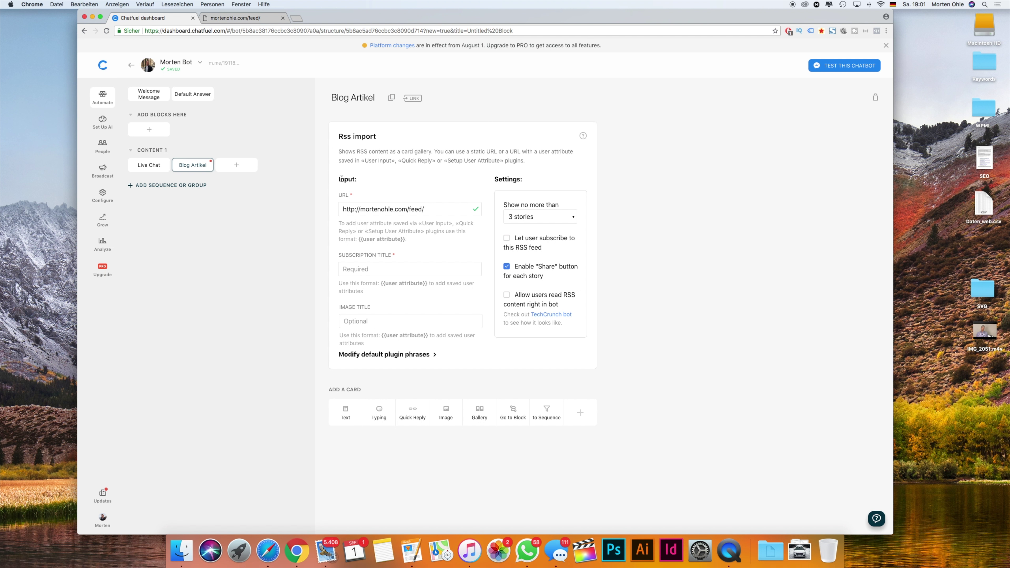
Configure the RSS import with at most 5 stories, the subscription title "Blog Artikel" and user subscription to the feed enabled.
left_click(546, 217)
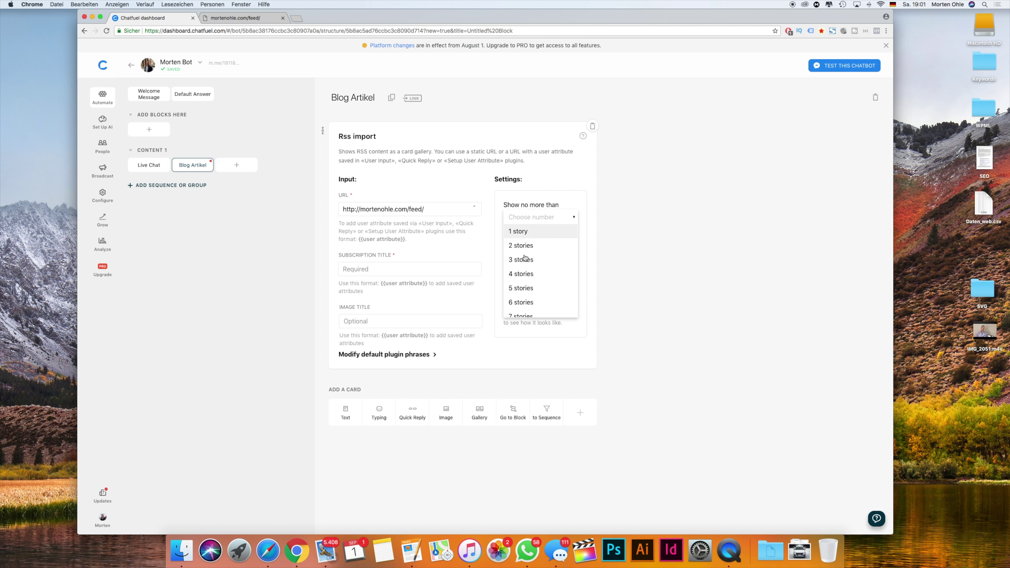
left_click(524, 289)
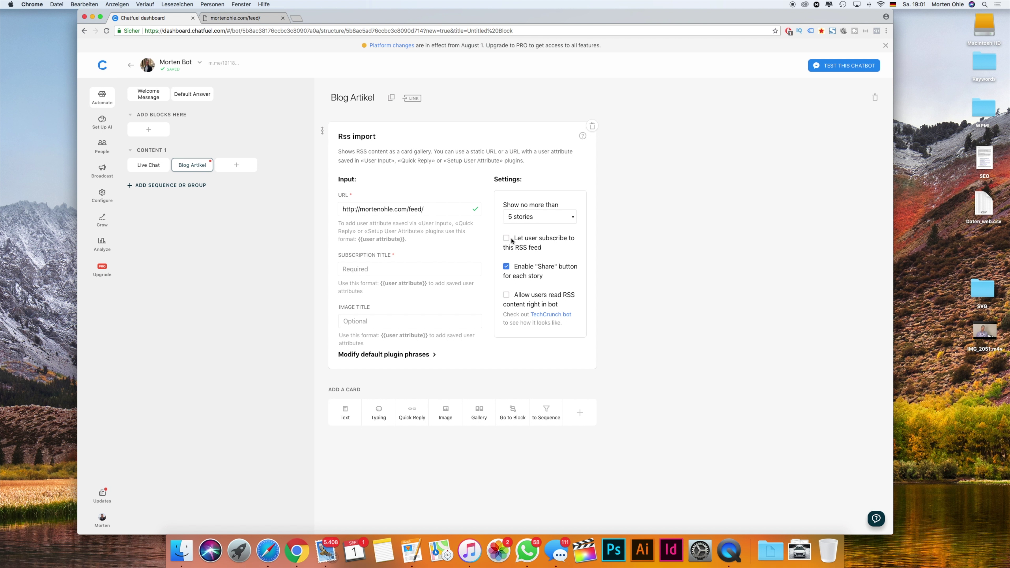
left_click(411, 269)
type("Blog Artikel")
left_click(551, 243)
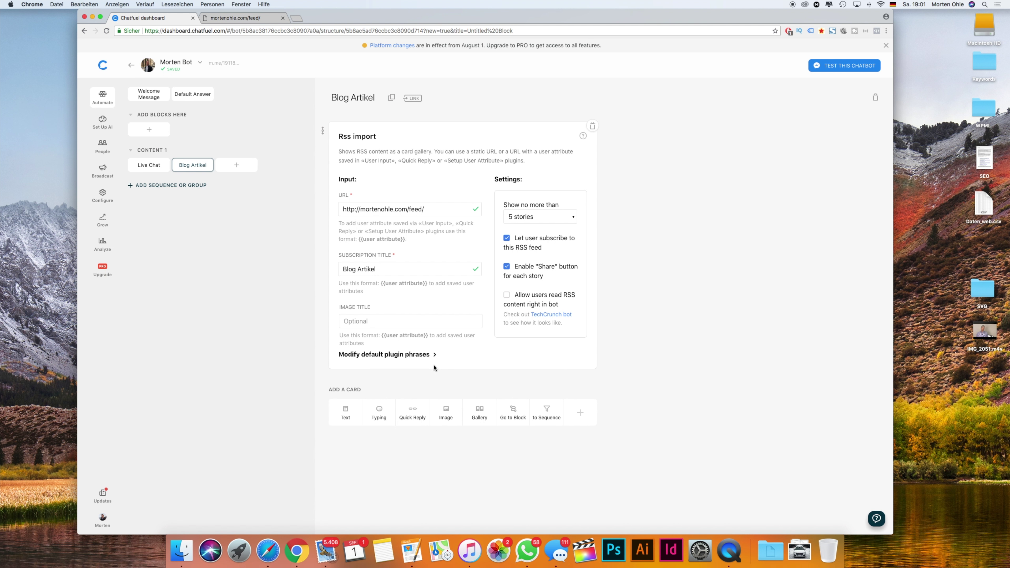
Expand the RSS import's default plugin phrases and change the "Read Here" phrase to "Jetzt lesen".
left_click(362, 354)
scroll(397, 338, "down", 5)
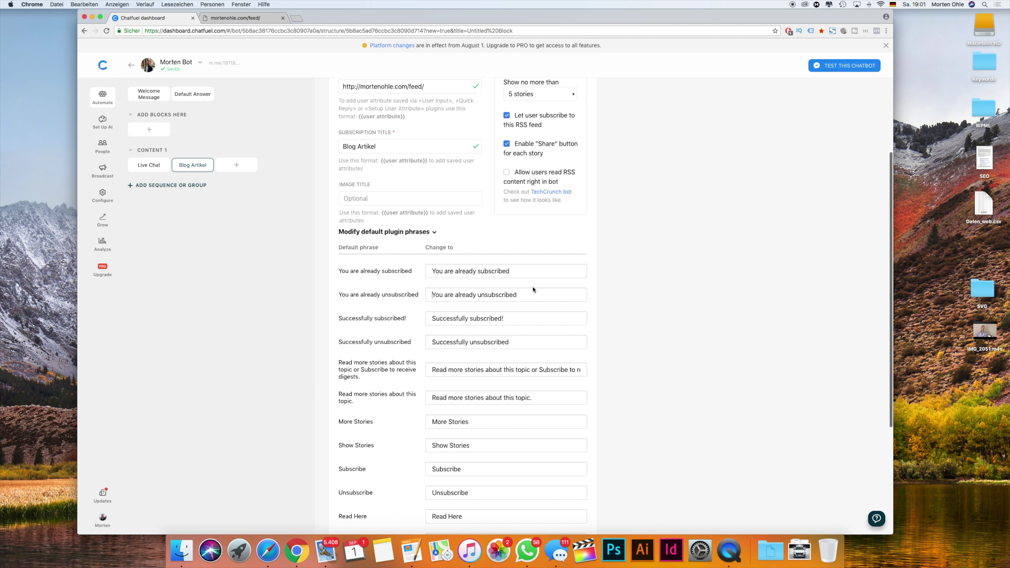
left_click_drag(462, 270, 407, 273)
left_click(406, 274)
scroll(517, 306, "down", 3)
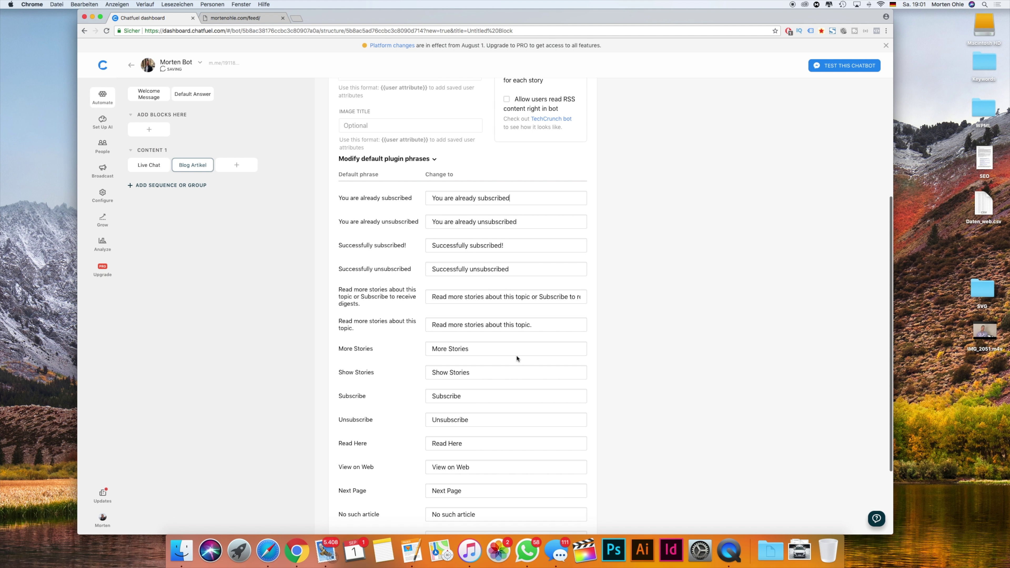
left_click_drag(516, 356, 368, 380)
scroll(437, 398, "down", 2)
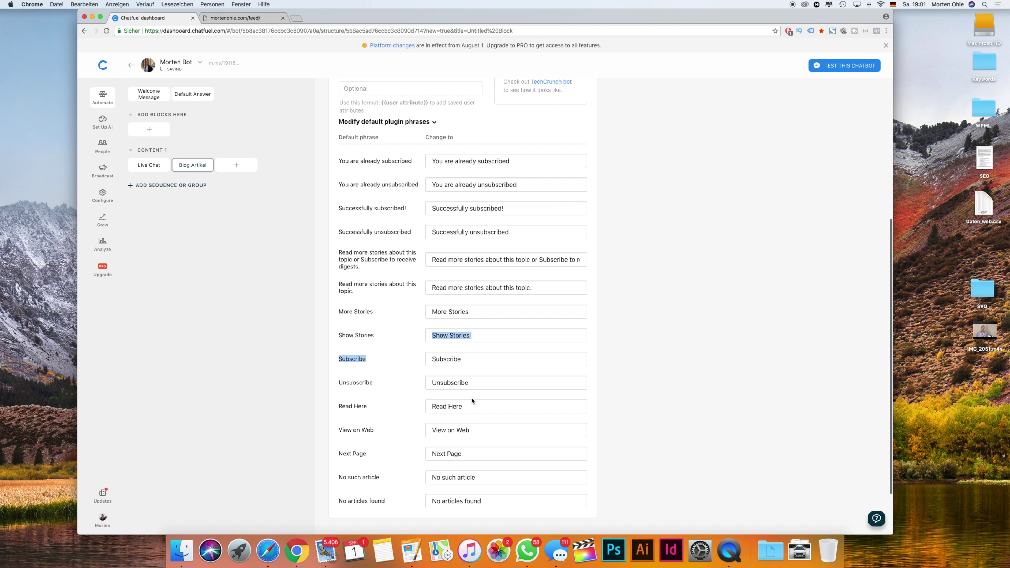
left_click_drag(474, 403, 315, 403)
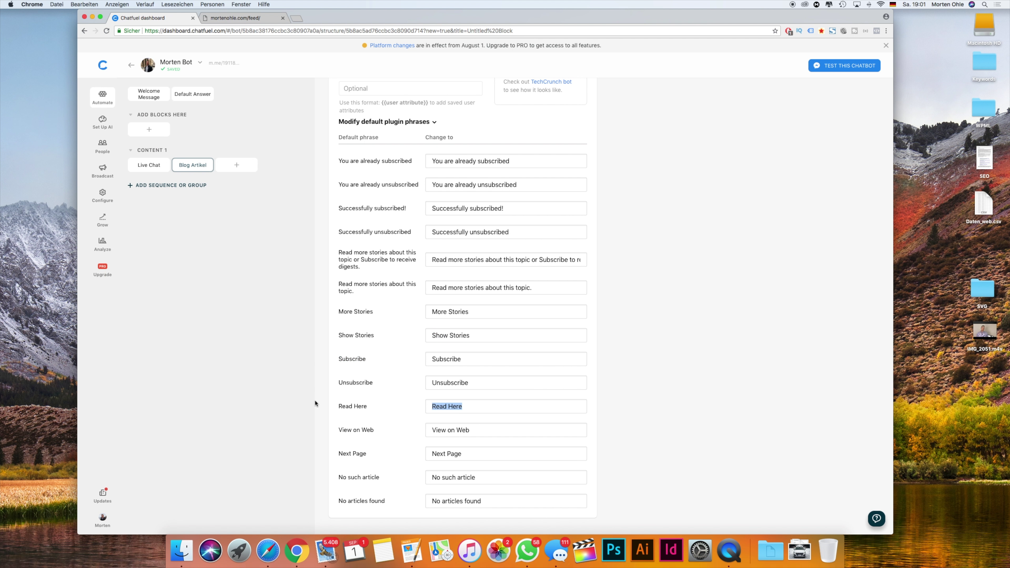
type("M")
key("BackSpace")
type("Jetzt elesen")
Change the RSS import's "View on Web" phrase to "Im Browser anzeigen".
key("Tab")
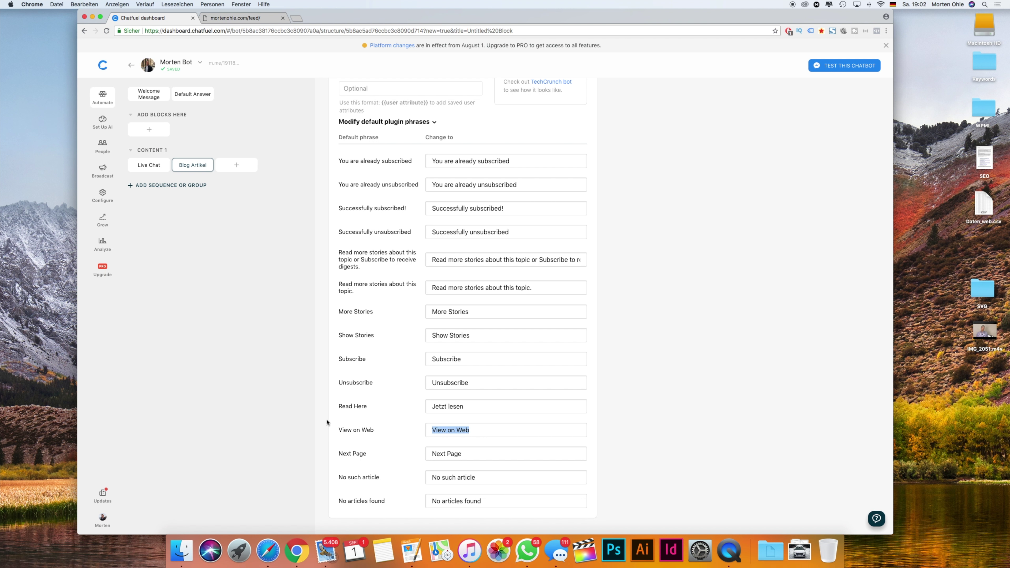
type("Im Browser anzeigen")
scroll(502, 415, "up", 4)
scroll(502, 416, "down", 5)
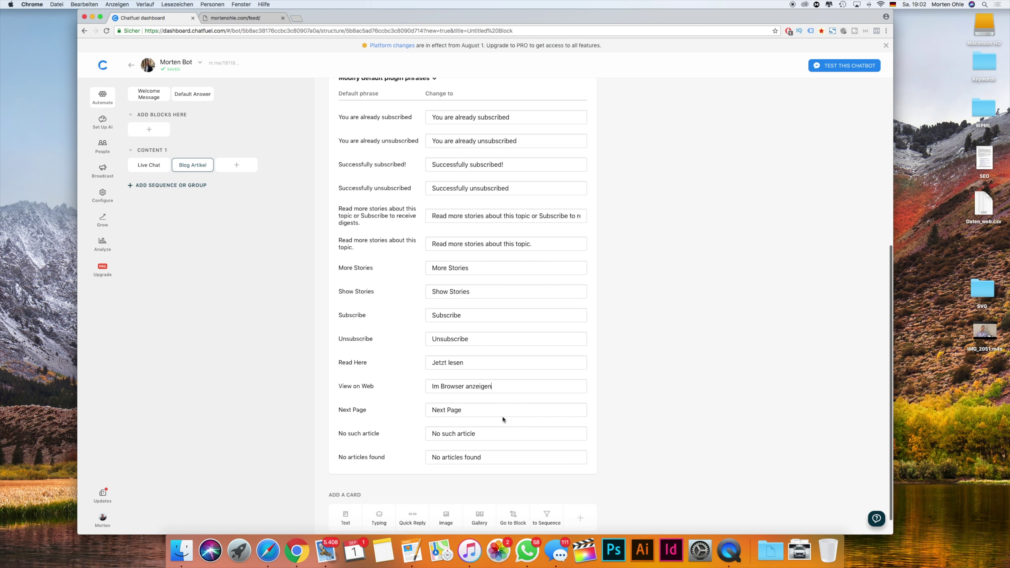
scroll(502, 415, "up", 6)
scroll(502, 415, "up", 3)
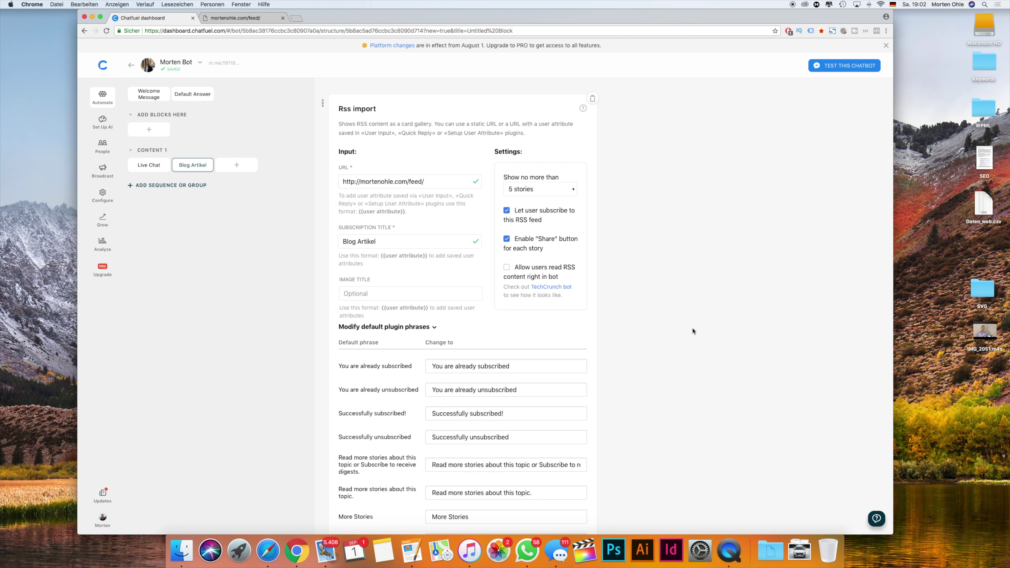
Add a text card reading "Hier sind die letzten Blog Artikel von meinem Blog." above the RSS import card.
scroll(690, 330, "up", 2)
scroll(456, 288, "down", 10)
left_click(347, 497)
type("Hier ")
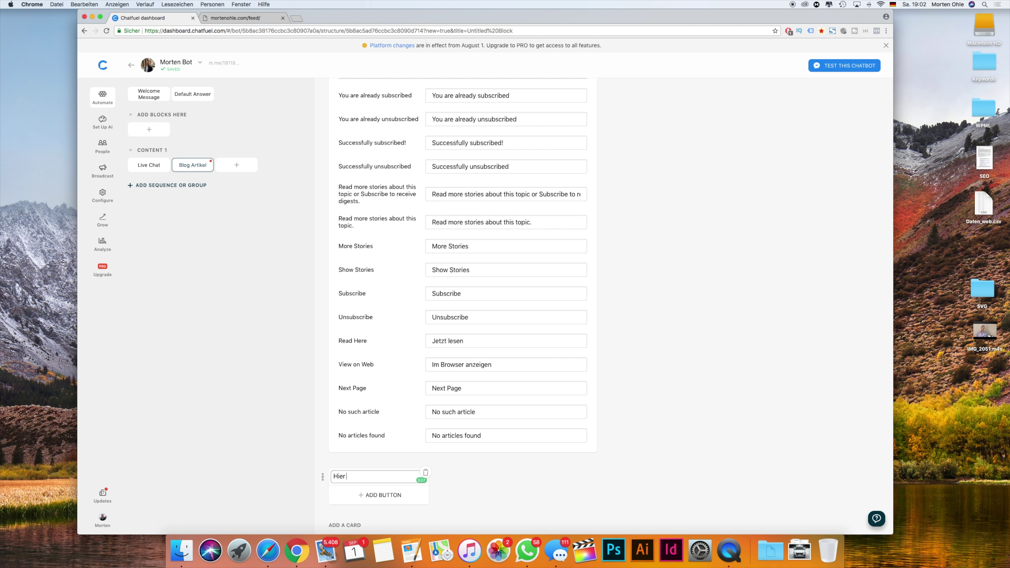
type("sind die letzt")
key("BackSpace")
type("zten Blog Artikel vo")
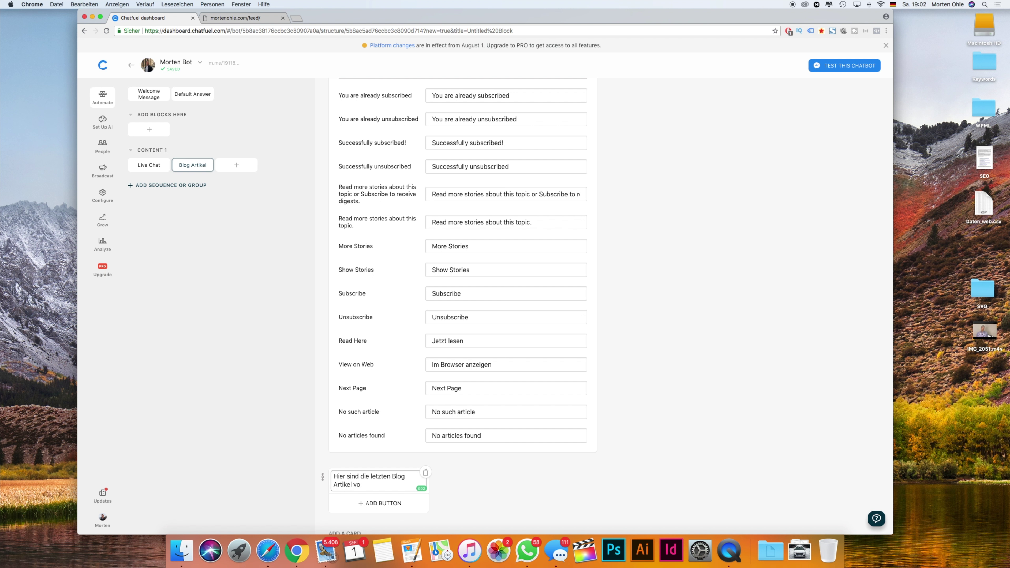
type("n meinem Blog.")
scroll(338, 278, "up", 10)
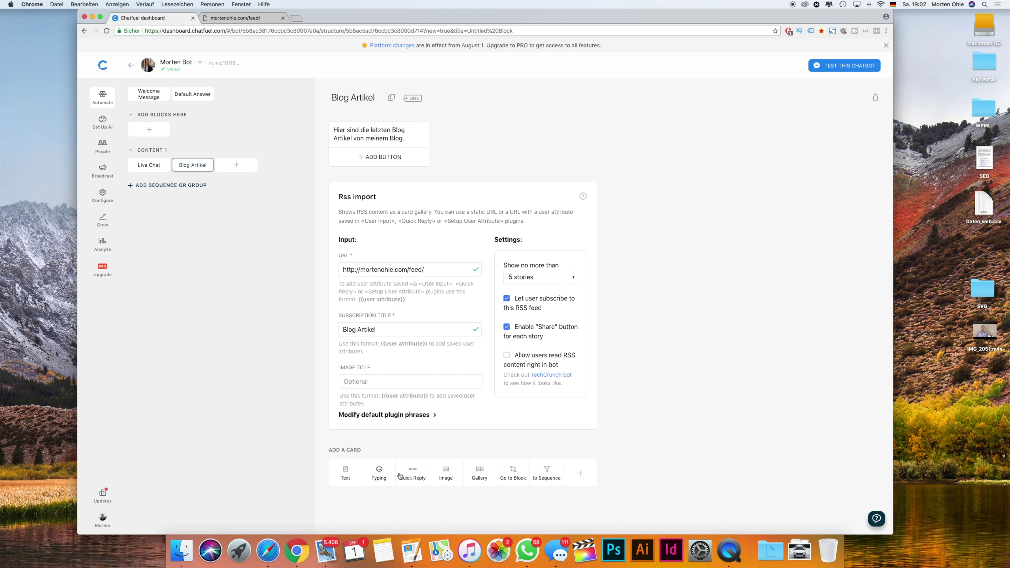
Add a Typing card to the Blog Artikel block and move it to the start, above the text card.
left_click(378, 472)
left_click_drag(360, 463, 355, 156)
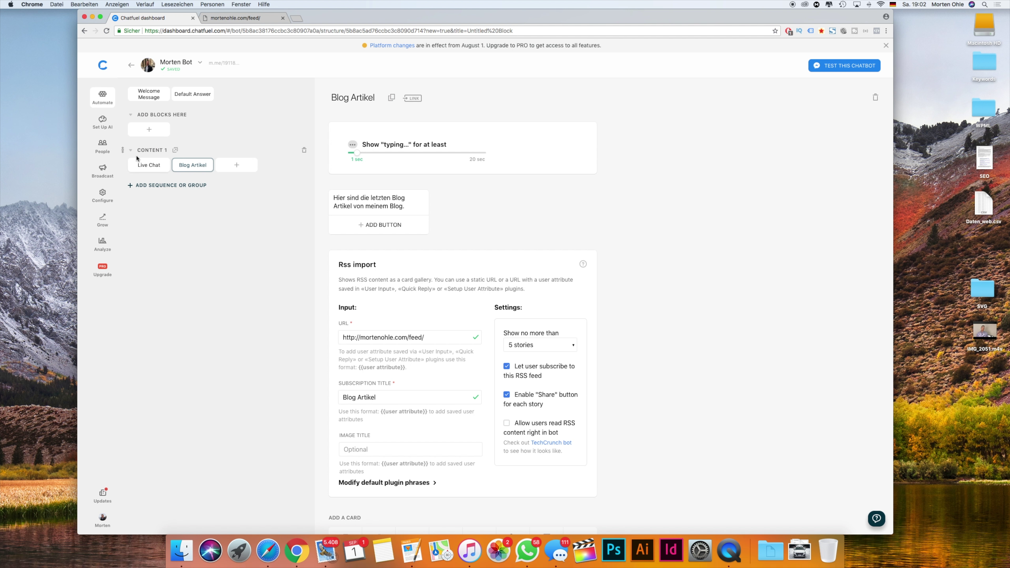
Create another block in the Content 1 group and open the plugin selection for it.
left_click(223, 170)
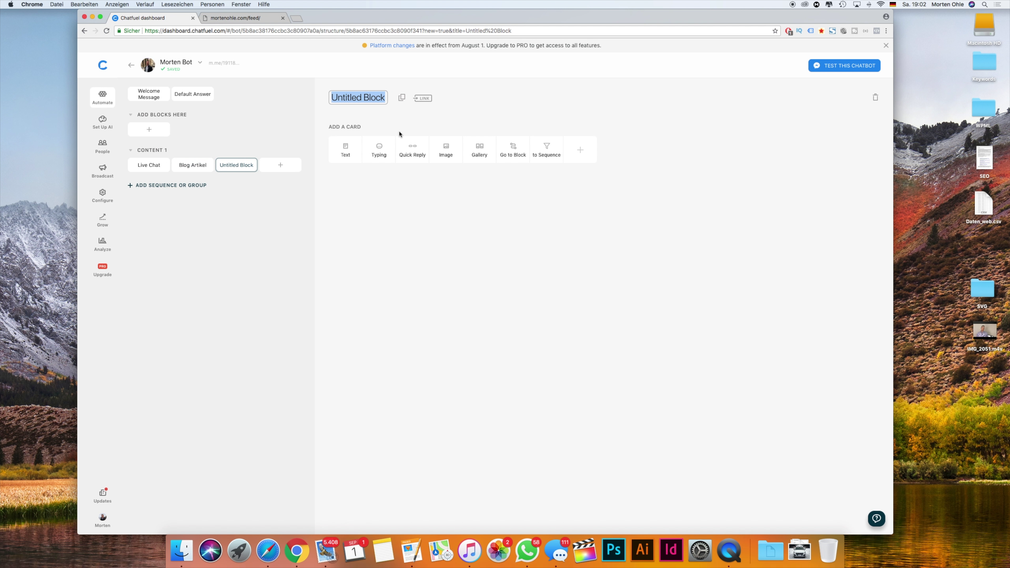
left_click(580, 156)
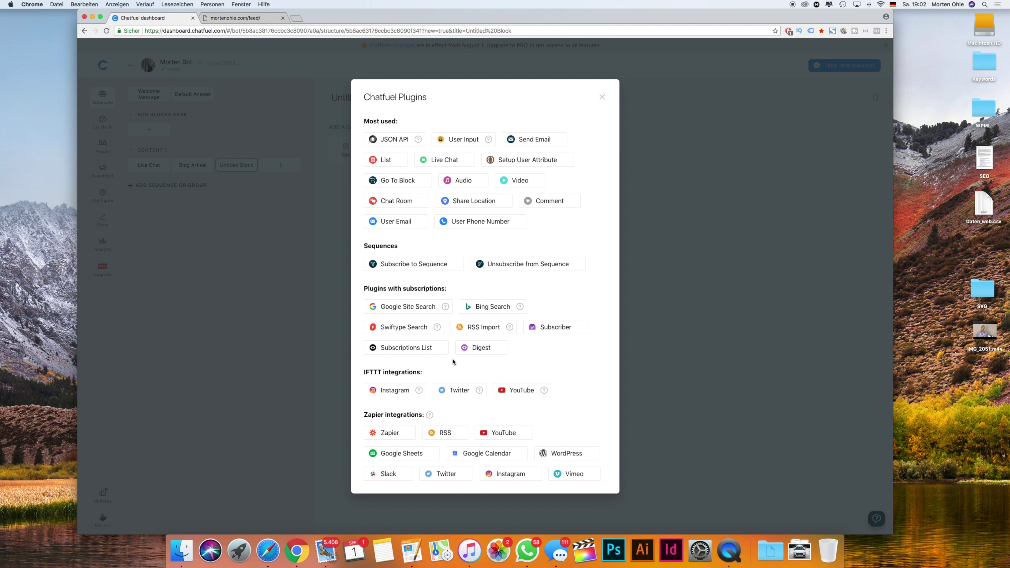
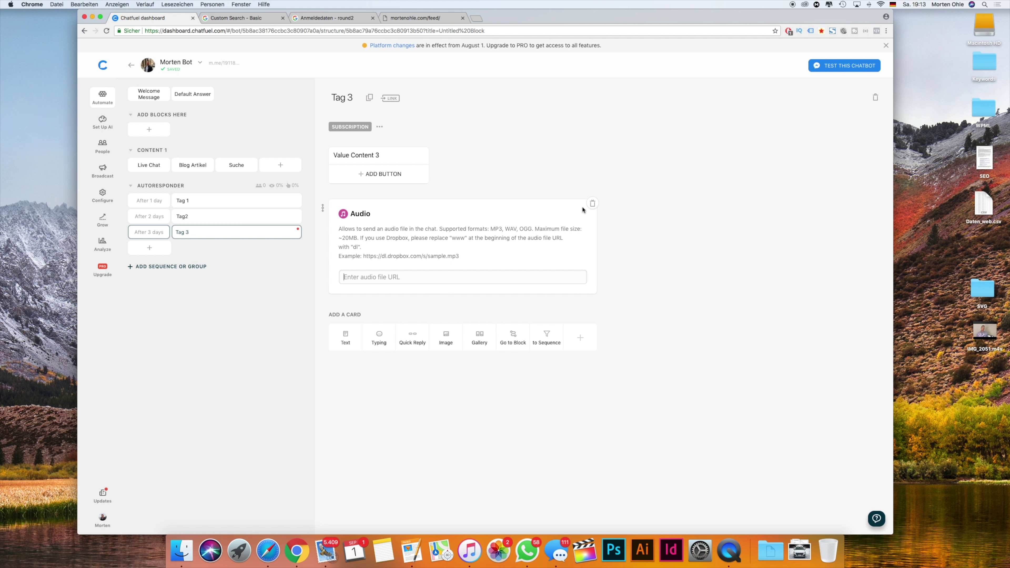
Add a button titled "PDF Download" to the "Value Content 3" text card in the Tag 3 block.
left_click(580, 337)
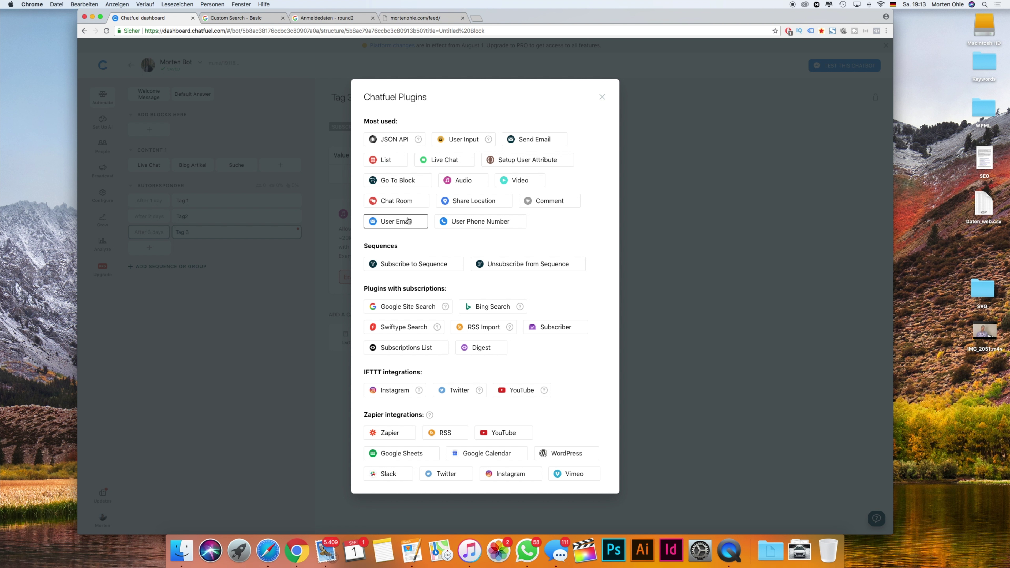
left_click(602, 97)
left_click(378, 174)
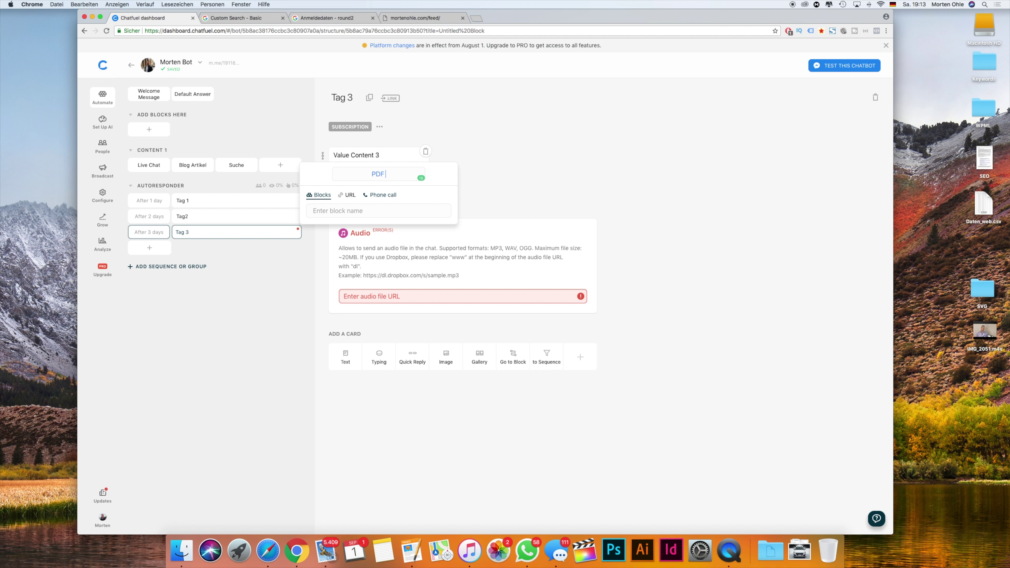
type("PDF Download")
key("Return")
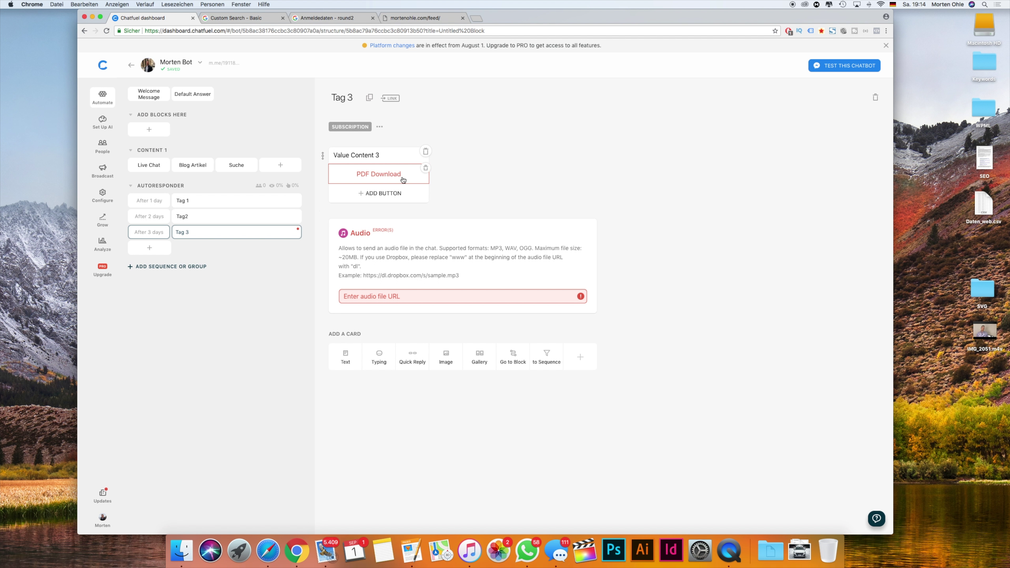
Link the "PDF Download" button in the Tag 3 block to the URL google.de.
left_click(404, 180)
left_click(348, 195)
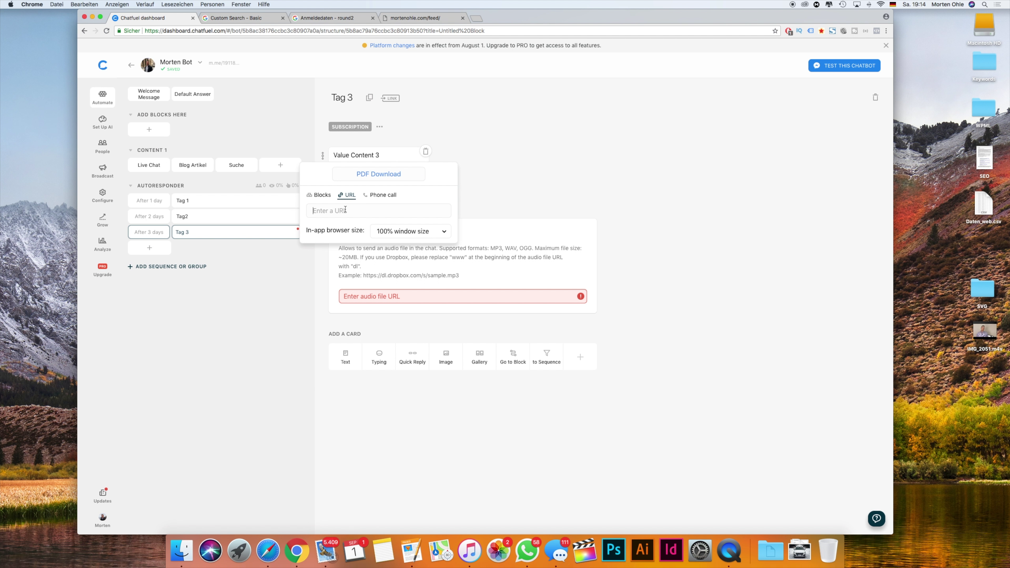
type("google.de")
key("Return")
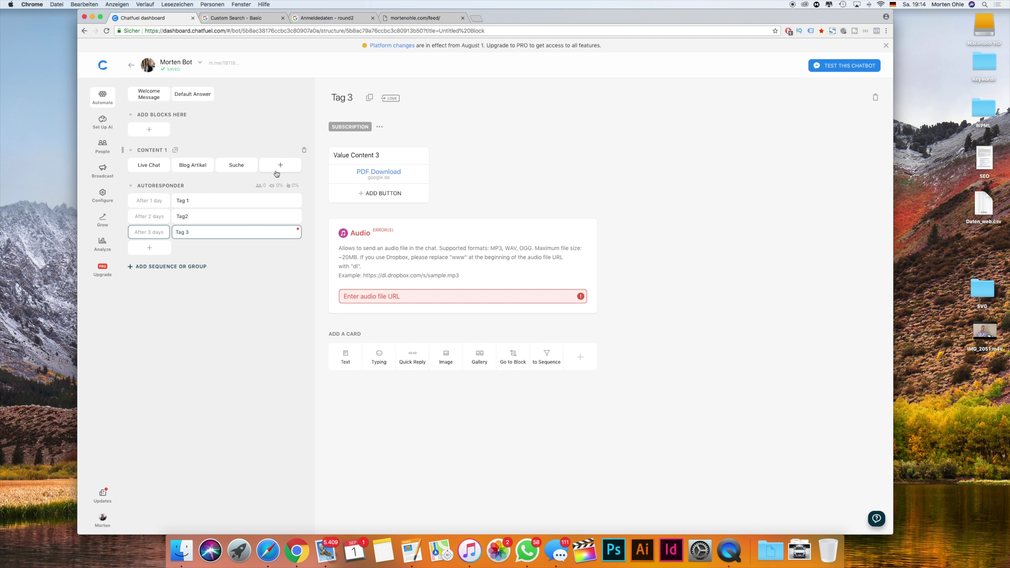
Create another block in the Content 1 group and name it "Lead Magnet".
left_click(298, 167)
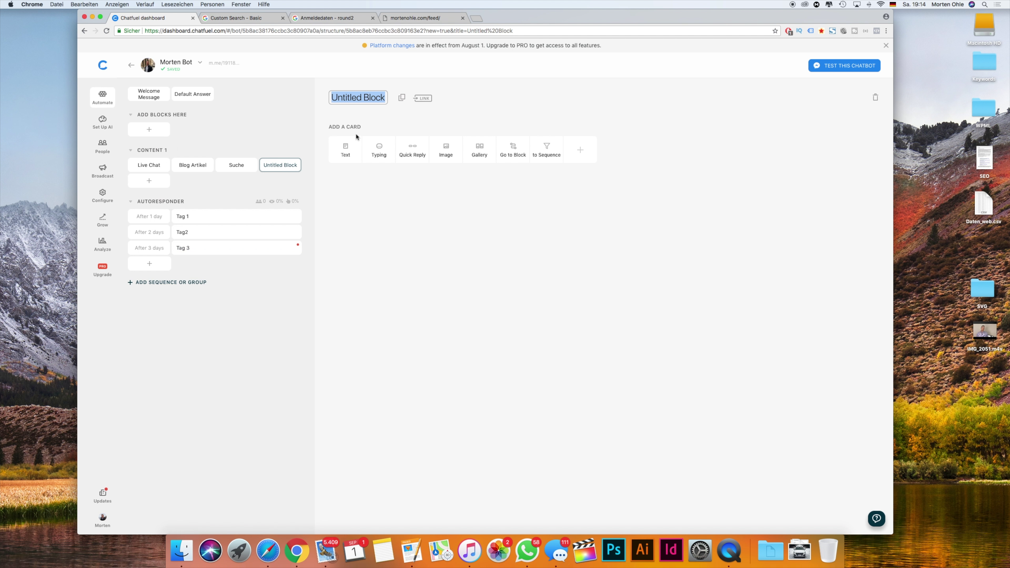
type("Lead Magnet")
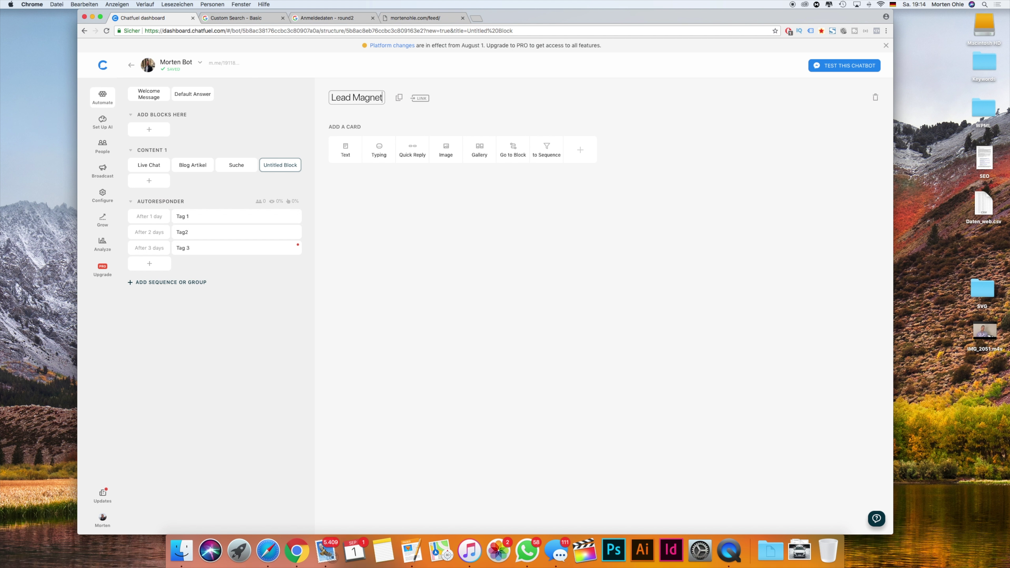
key("Return")
Add a text card reading "Unseren Content z.B. PDF Download" to the Lead Magnet block.
left_click(345, 151)
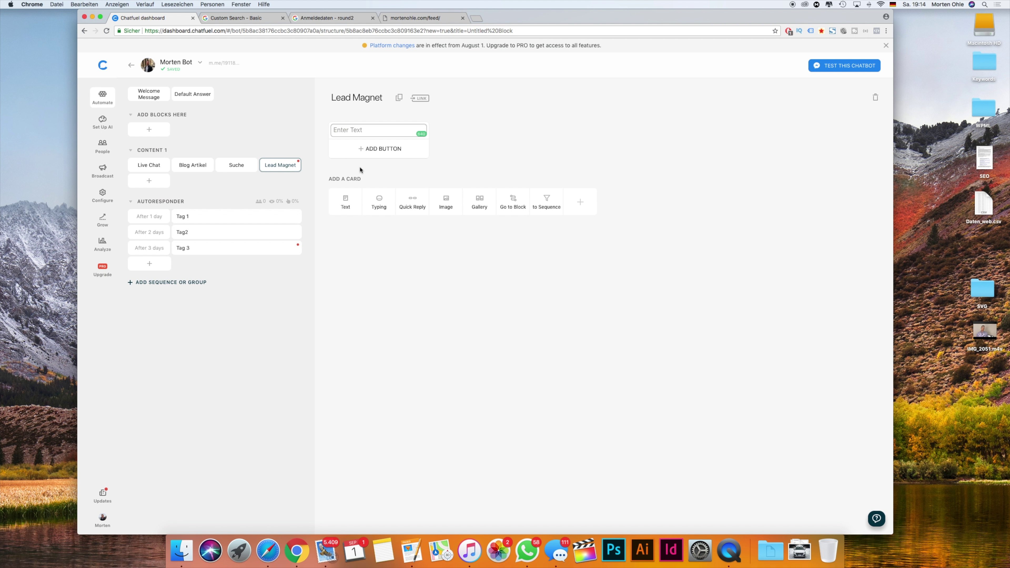
type("Unseren Co")
type("ntent")
type(" z.B. Pd")
type("F ")
type("DF Downlaod")
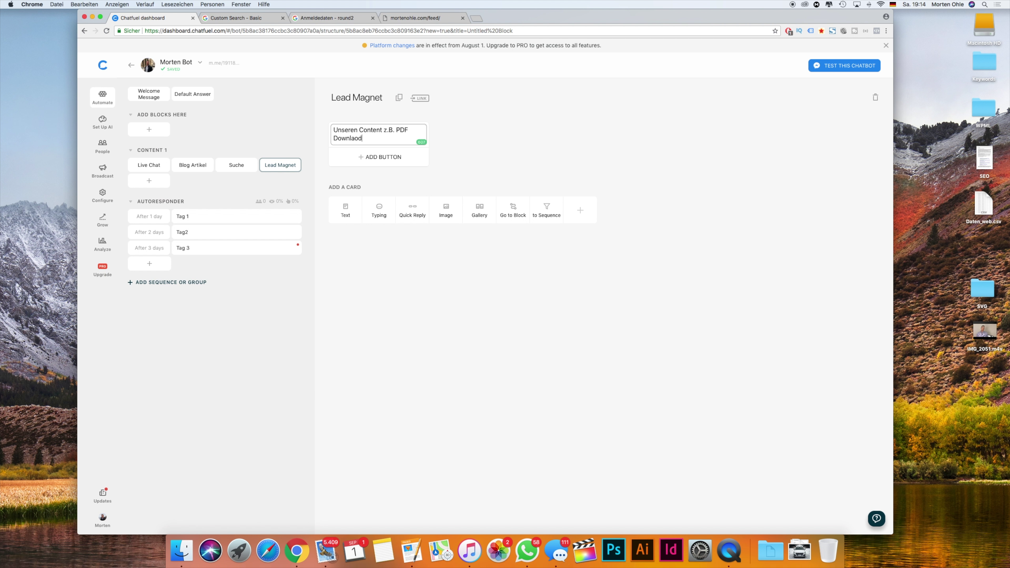
key("BackSpace")
key("BackSpace")
key("BackSpace")
type("oad")
left_click(441, 272)
Enable the block link for the Lead Magnet block, keeping "Lead Magnet" as the ref parameter.
left_click(417, 101)
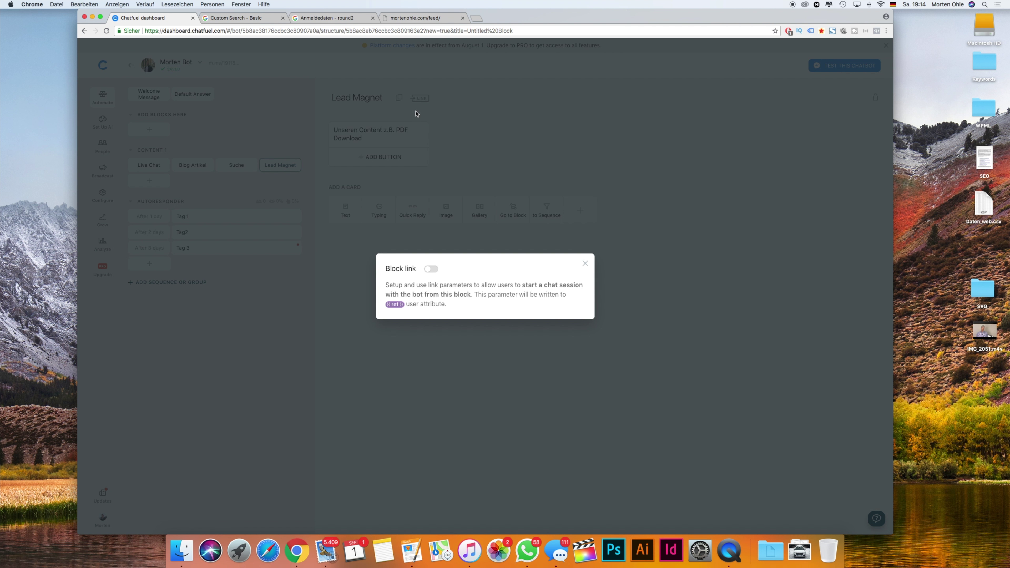
left_click(432, 270)
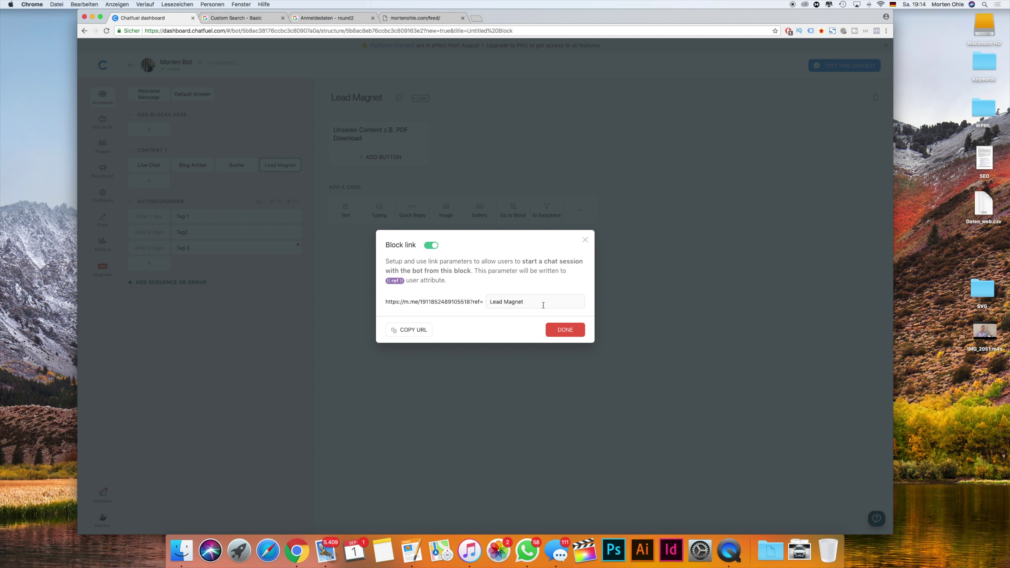
left_click_drag(484, 302, 387, 303)
left_click(561, 330)
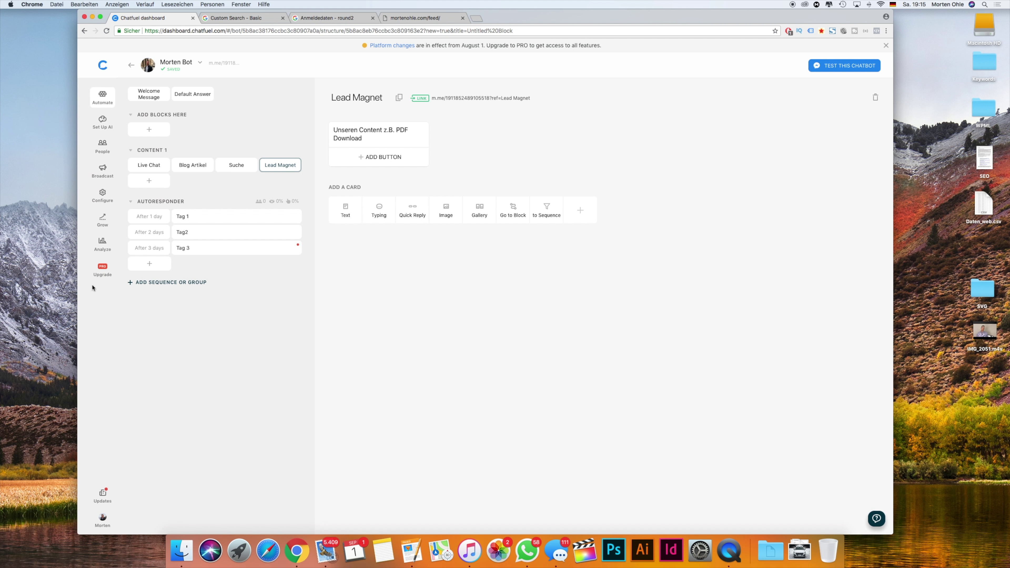
Set the language of the bot's AI setup to German.
left_click(102, 121)
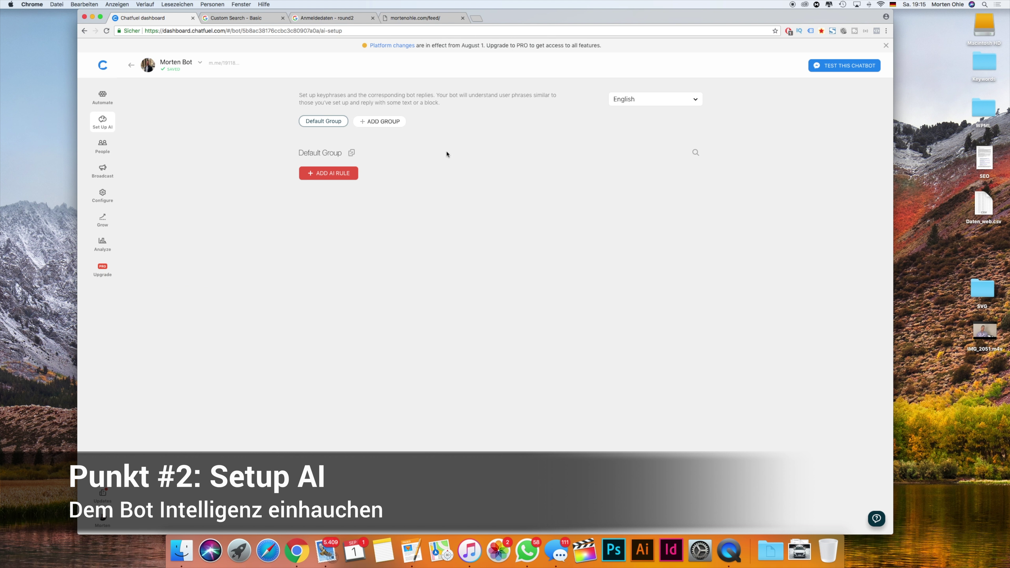
left_click(688, 106)
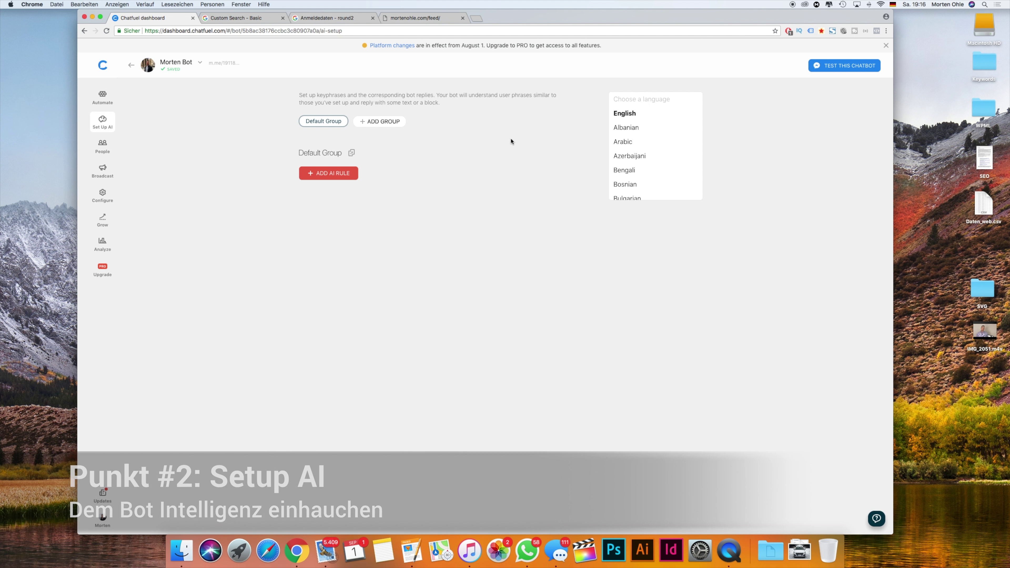
left_click(488, 170)
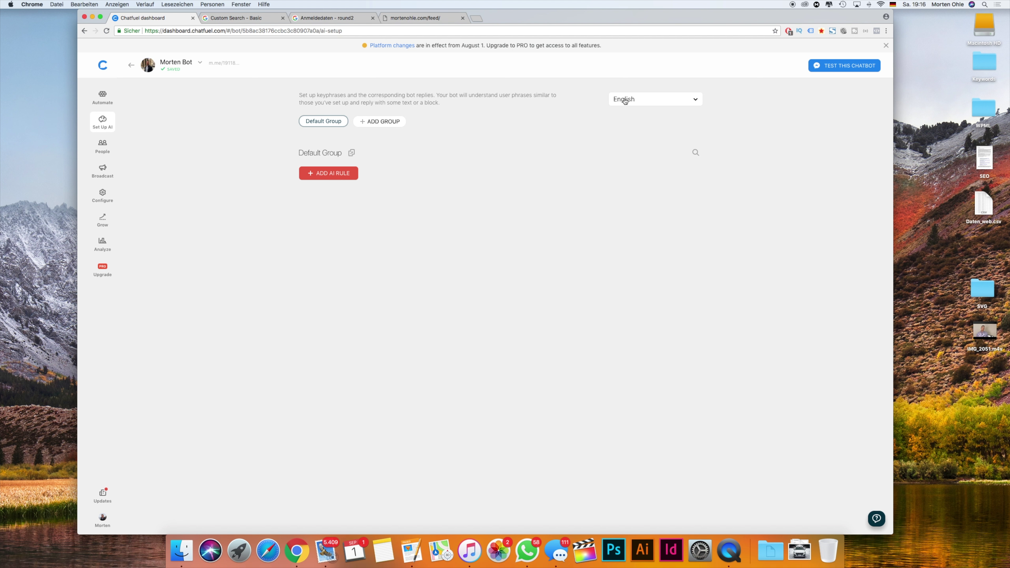
left_click(647, 104)
scroll(643, 158, "down", 5)
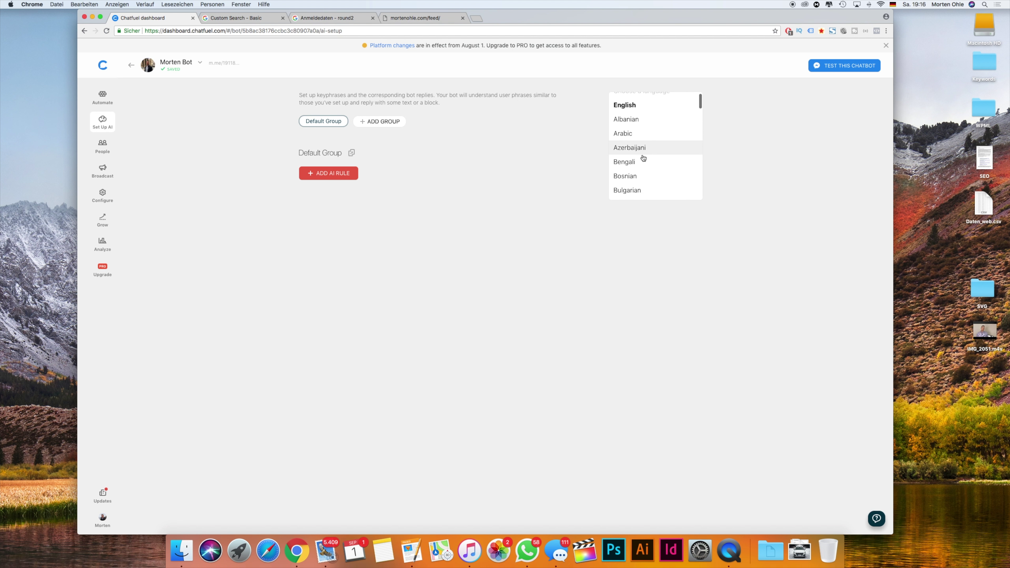
scroll(643, 159, "down", 2)
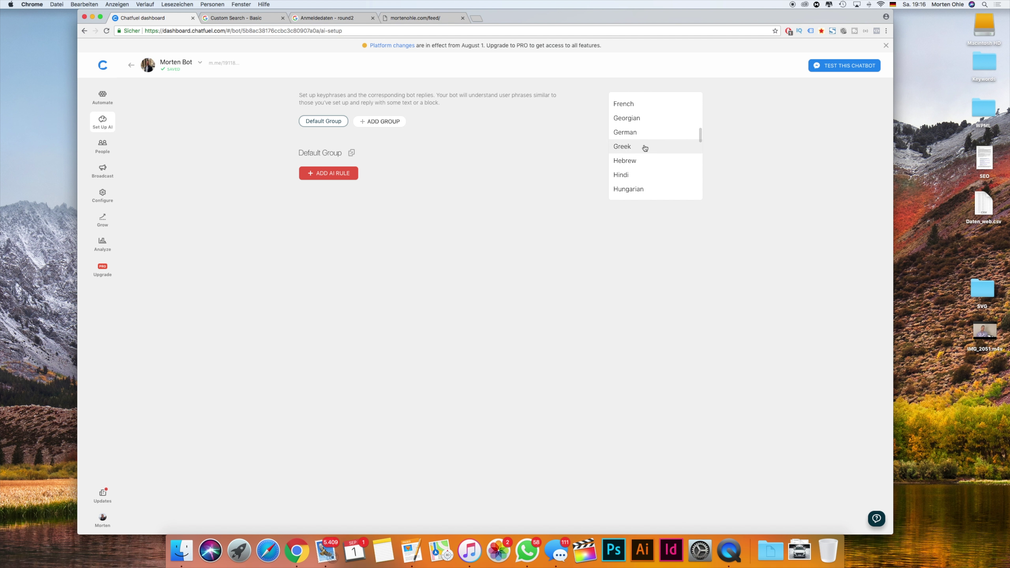
left_click(642, 148)
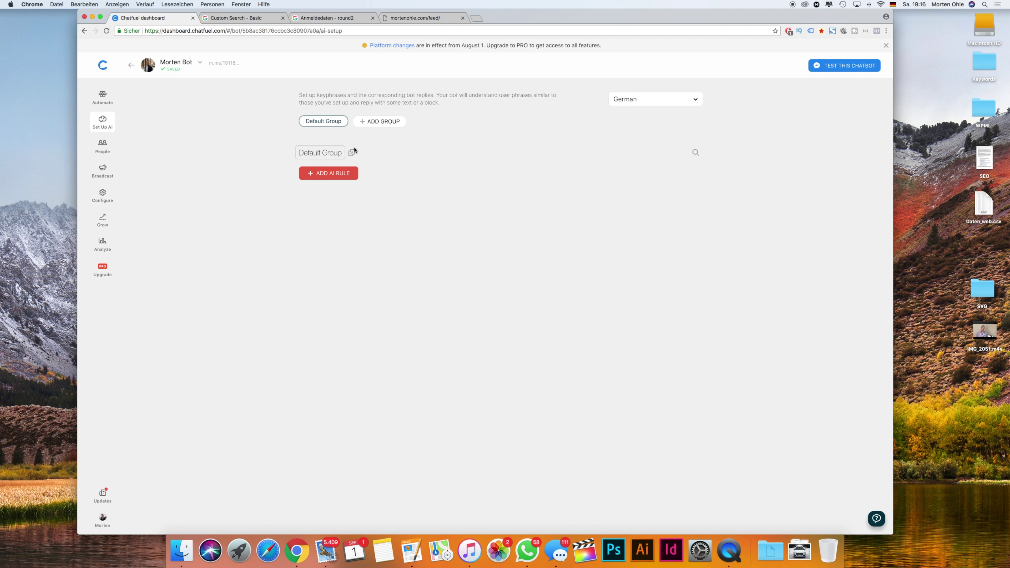
Add an AI rule to the Default Group with the phrases "bitte chat starten", "chat starten" and "ich brauche hilfe".
left_click_drag(329, 96, 437, 104)
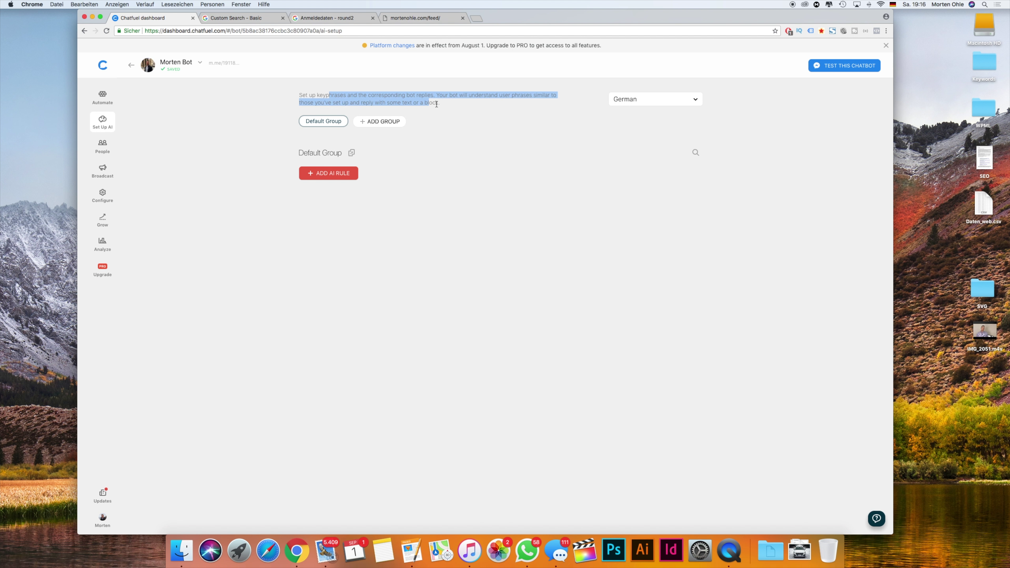
left_click(341, 177)
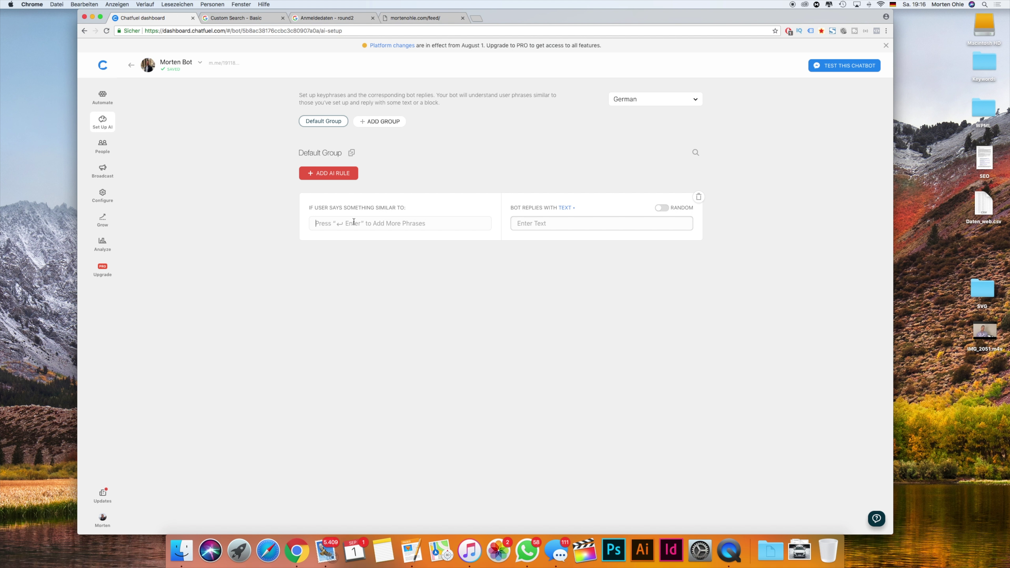
type("bitte chat sta")
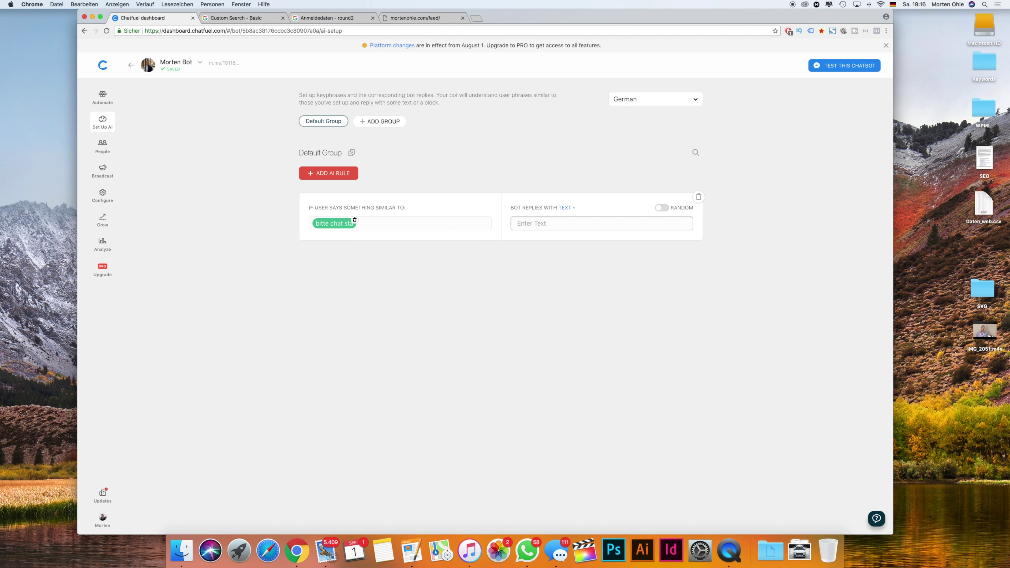
type("rten, chat starten, ")
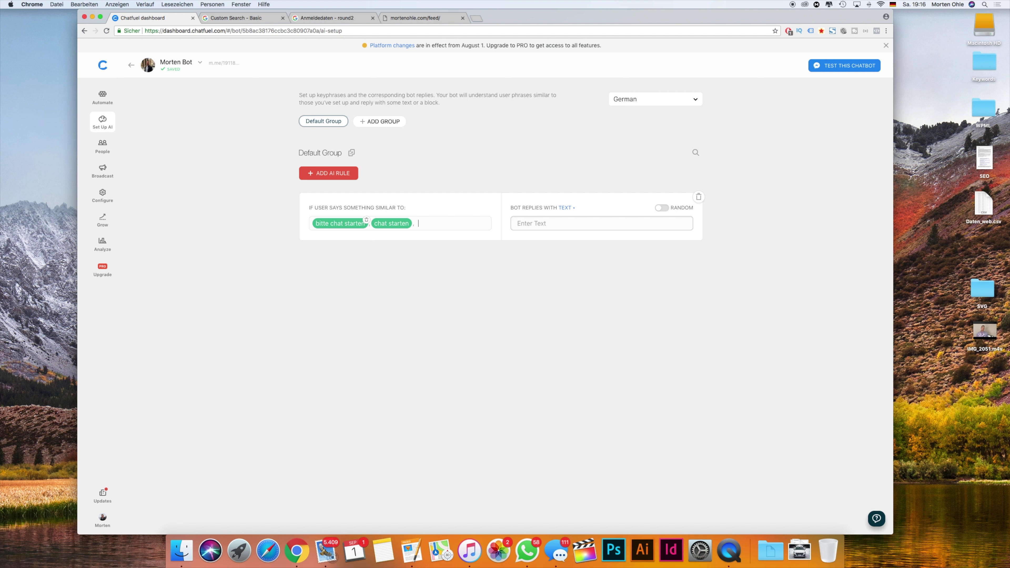
type("ich brauche hilfe,")
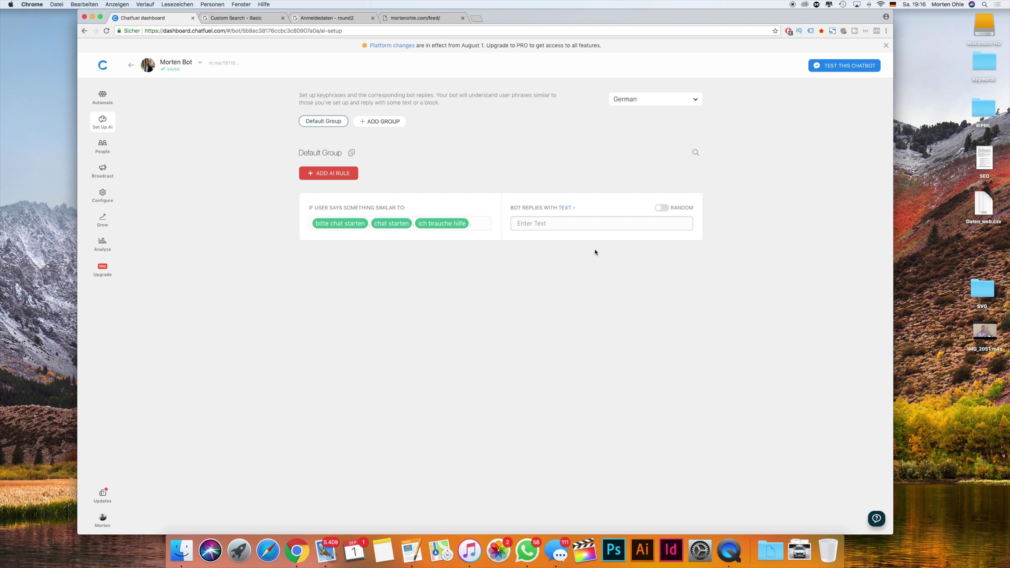
Make the chat-start AI rule reply with the Live Chat block instead of text.
left_click(573, 224)
left_click(566, 208)
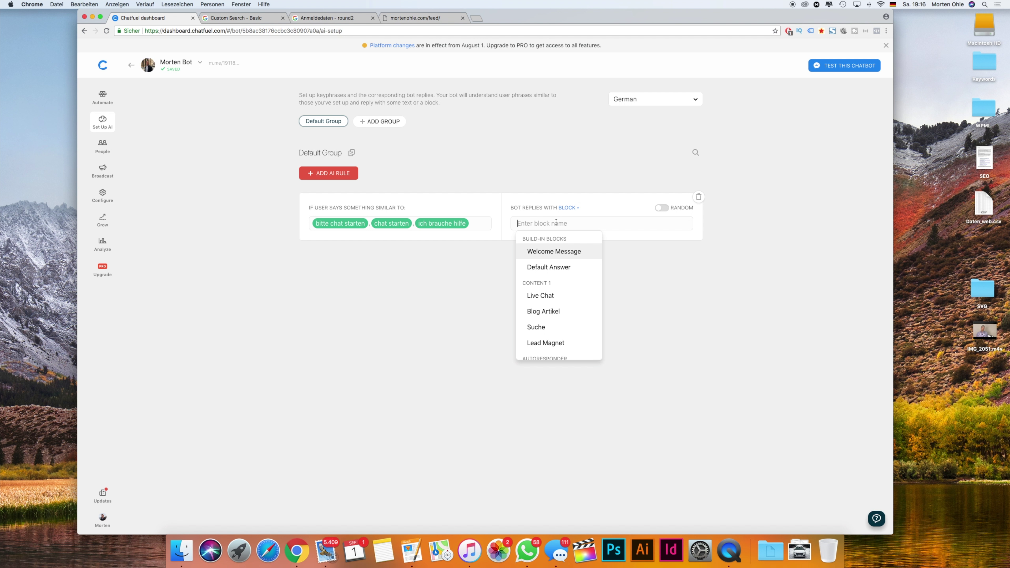
left_click(558, 297)
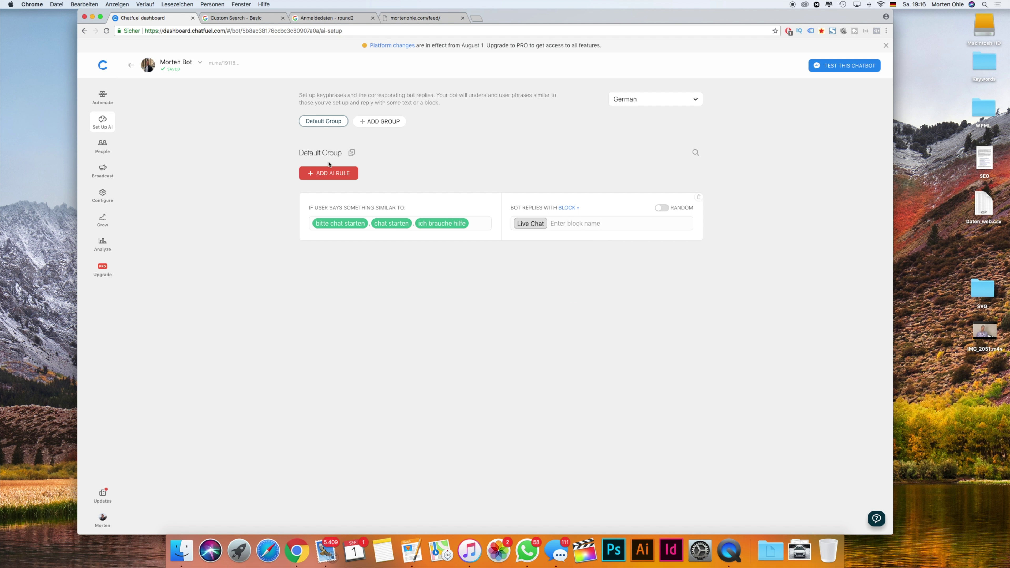
Add another AI rule with the phrases "ich will etwas lesen", "zeig mir artikel" and "was gibt es auf deinem blog".
left_click(328, 173)
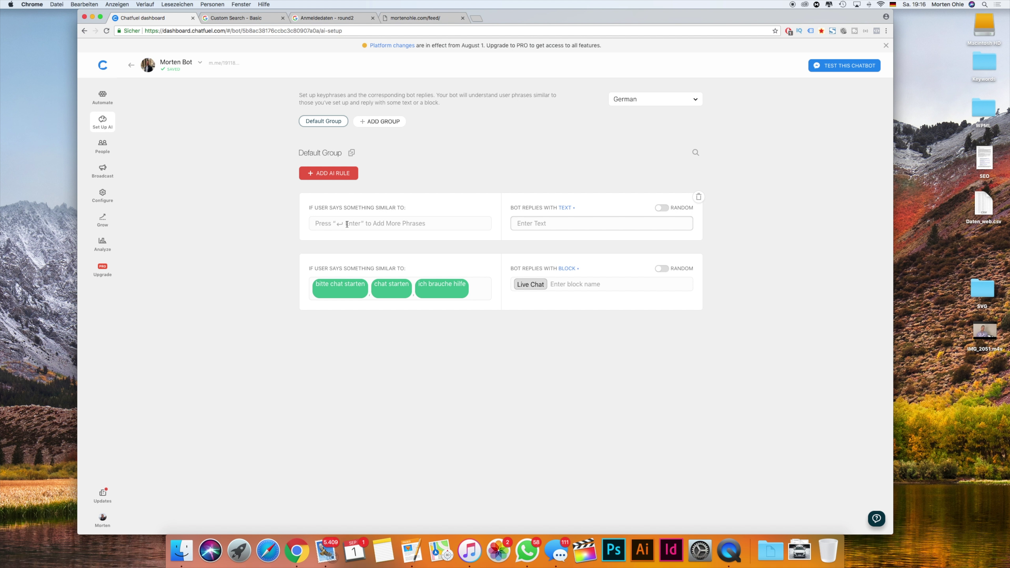
type("ich will")
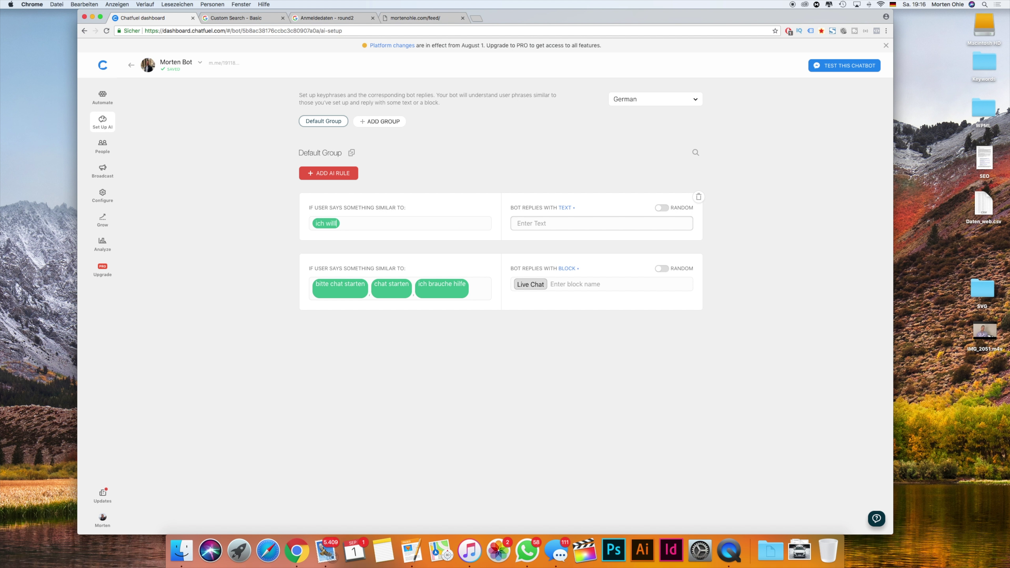
type(" etwas lesen, zeig mr")
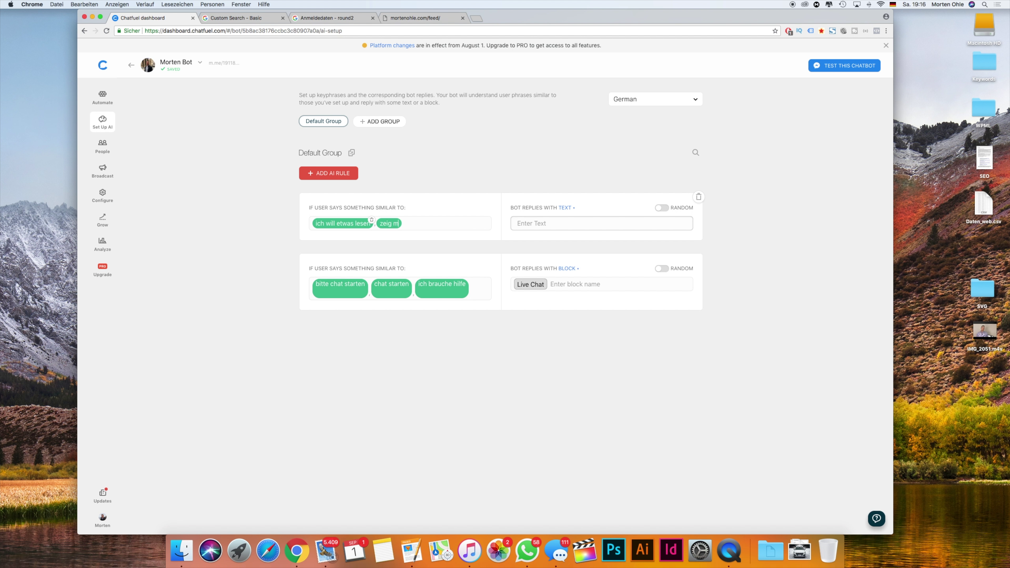
key("BackSpace")
type("ir arit")
key("BackSpace")
key("BackSpace")
type("tikel")
key("Return")
type("was gibt es")
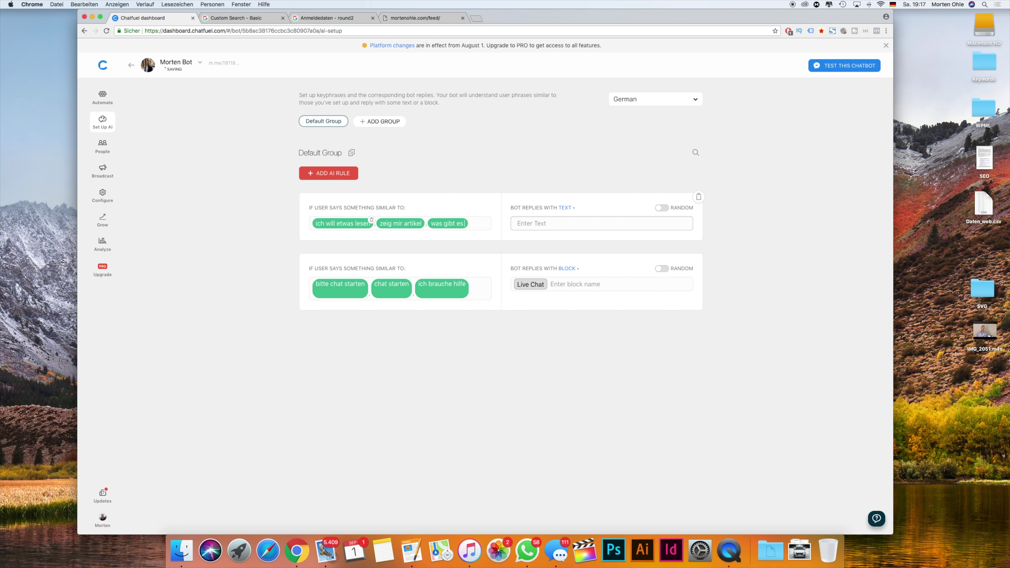
type(" auf deinem blog")
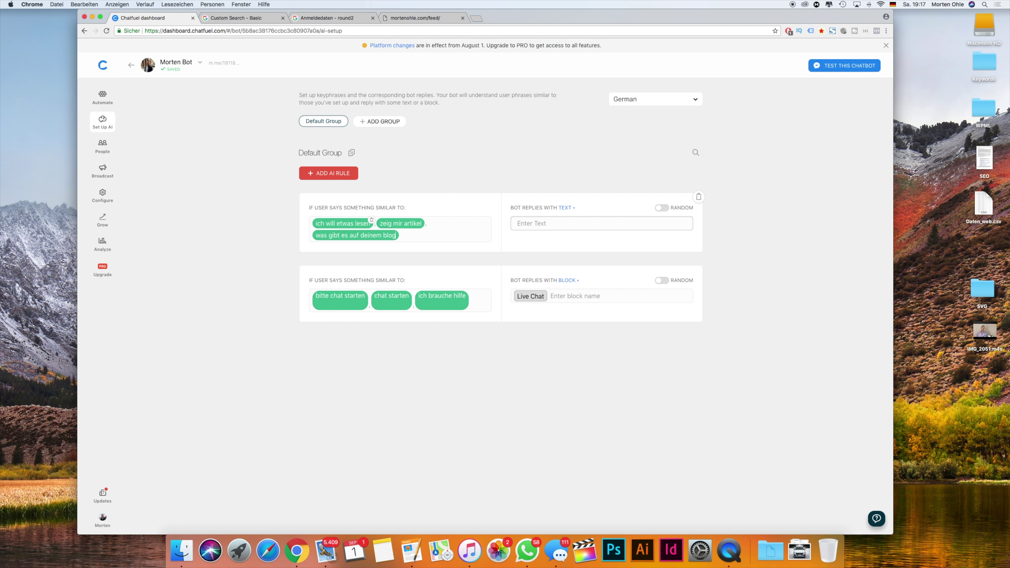
Make the article-reading AI rule reply with the Blog Artikel block.
left_click(569, 208)
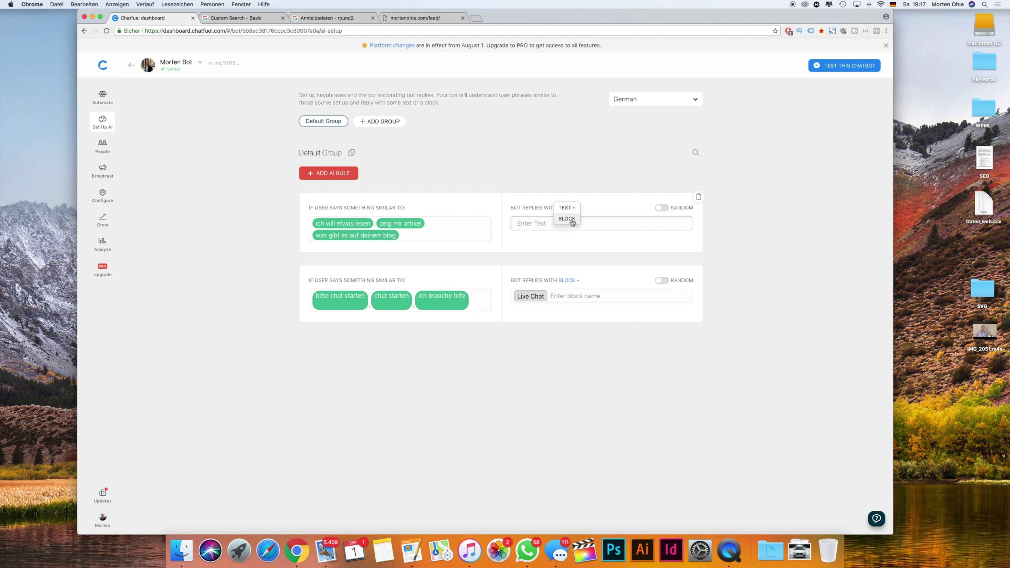
left_click(563, 221)
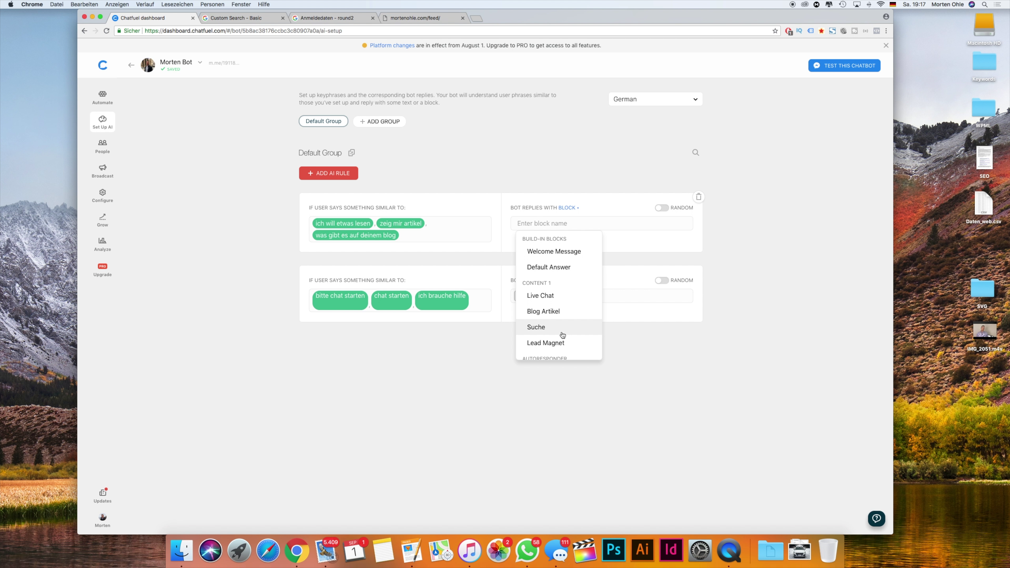
left_click(559, 311)
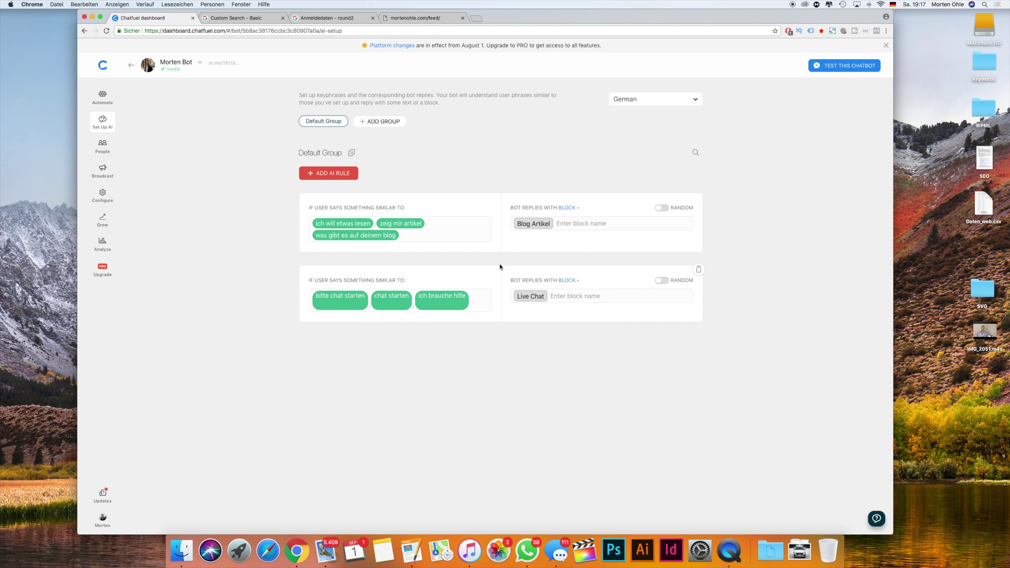
Add an AI rule for the phrase "Du idiot" with the text reply "Okay schön, dass du das so siehtst.".
left_click(357, 176)
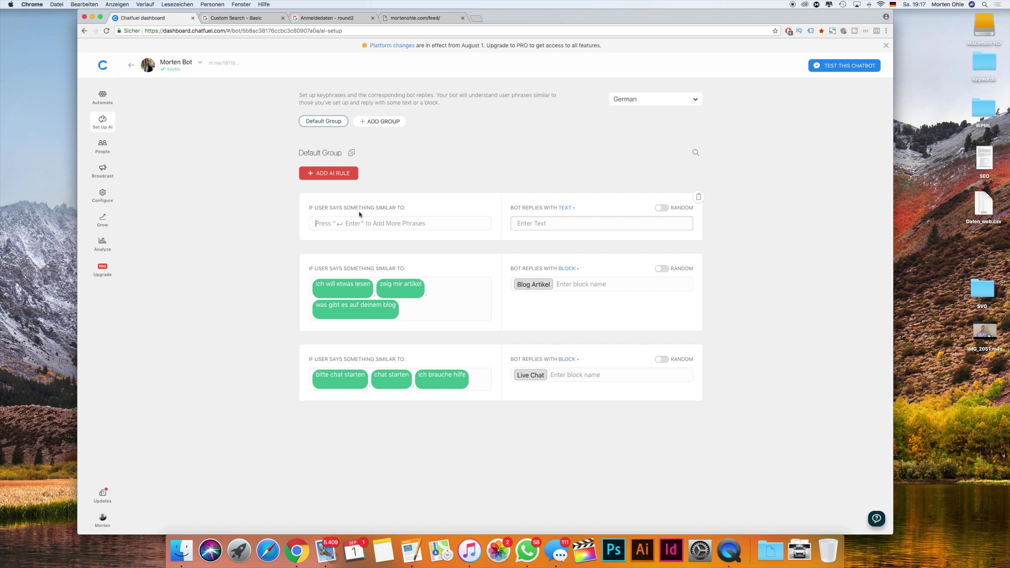
left_click(366, 223)
type("Du idiot")
left_click(531, 222)
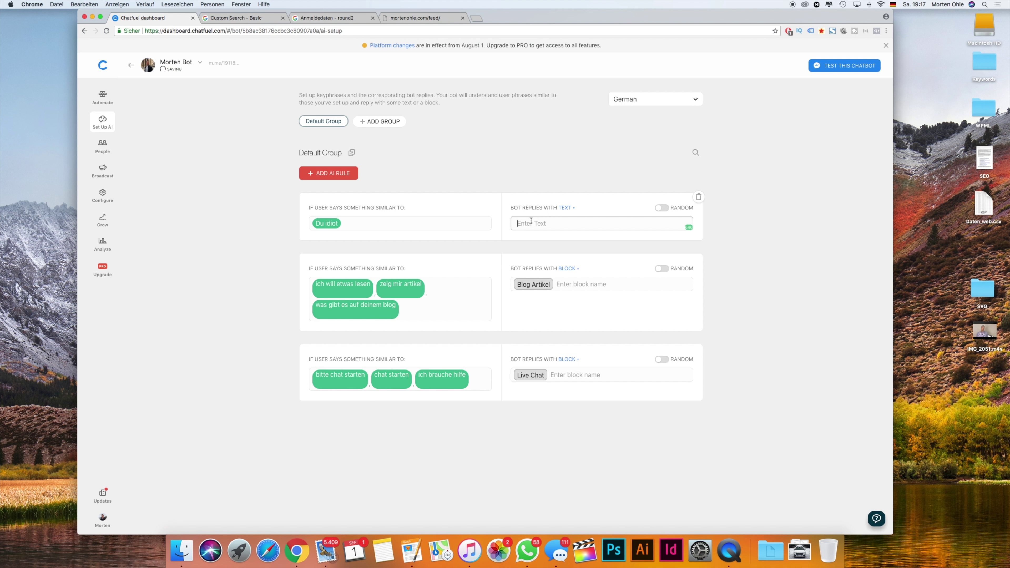
type("Okay schön das d")
key("BackSpace")
key("BackSpace")
key("BackSpace")
key("BackSpace")
key("BackSpace")
type(", dass du das so siehtst.")
Return to the bot's block structure and review the Default Answer and Welcome Message blocks.
left_click(102, 99)
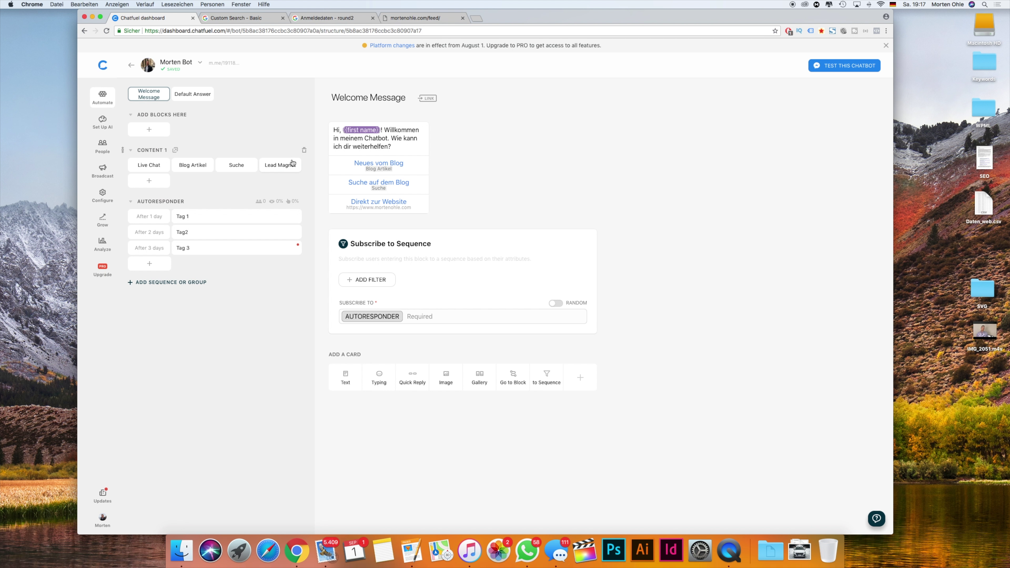
left_click(198, 95)
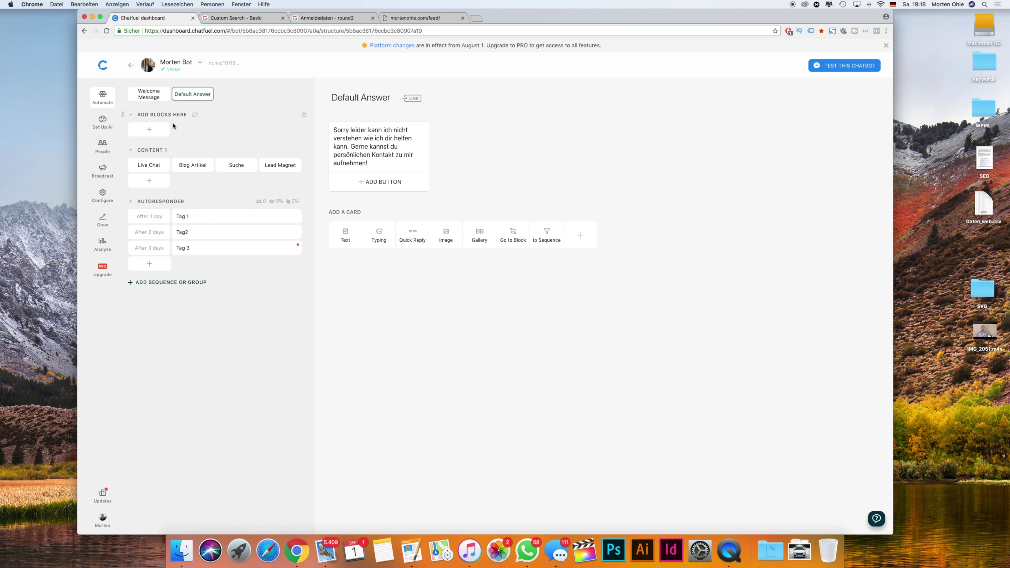
left_click(130, 96)
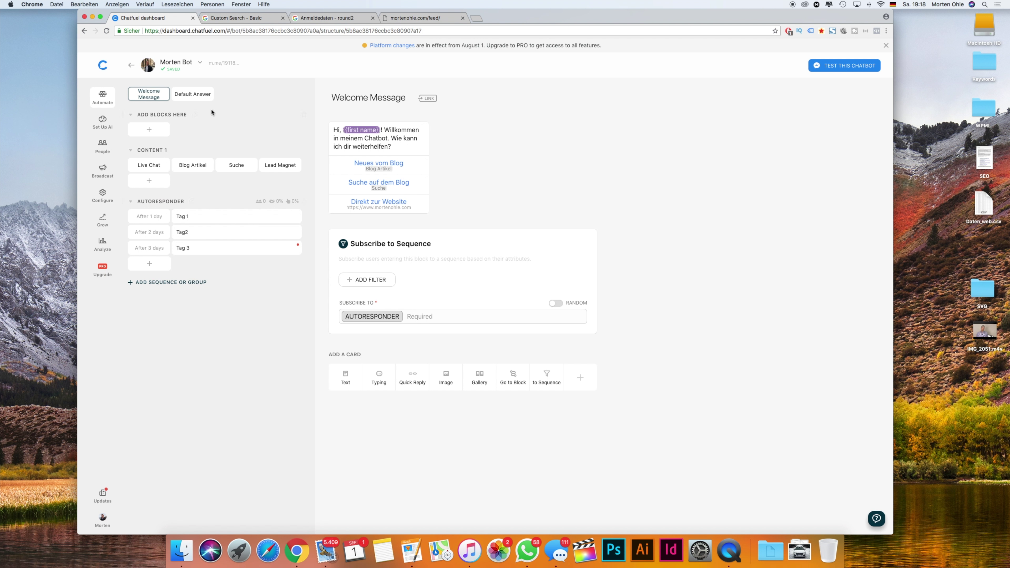
Open the AI rules, search Google for "dialogflow" in a new browser tab and open the Dialogflow website.
left_click(94, 122)
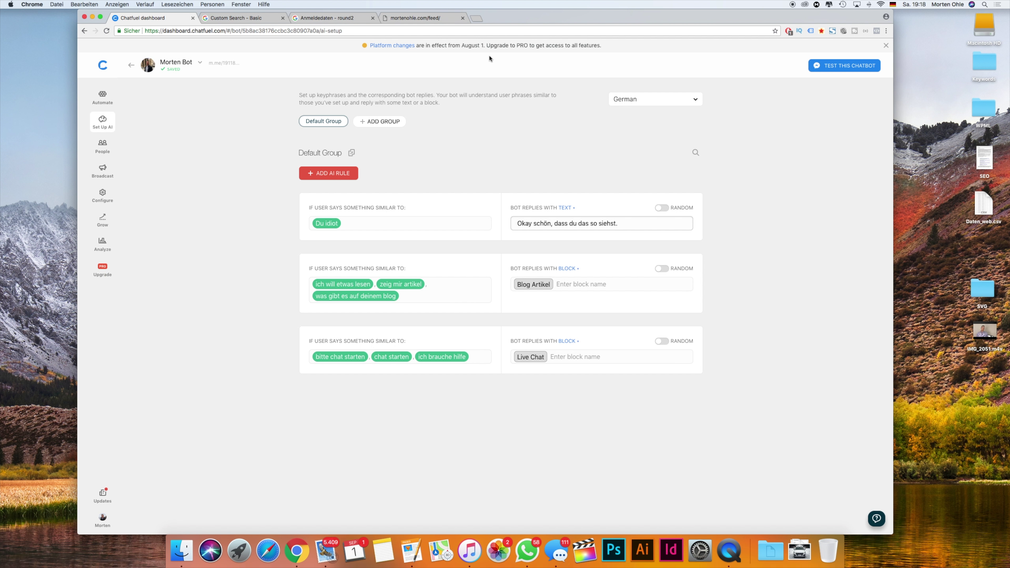
left_click(476, 18)
type("dial")
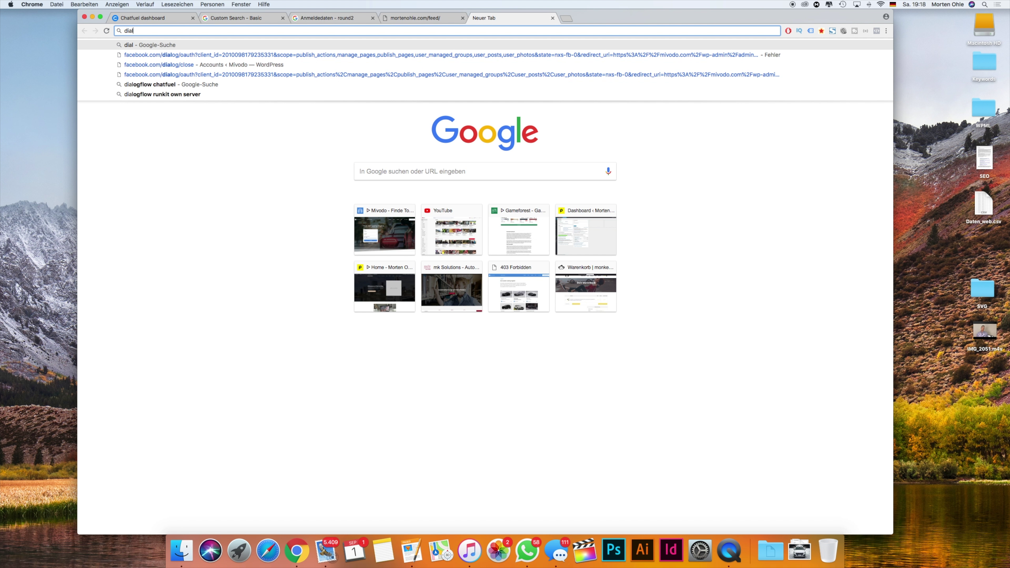
type("ogflow")
key("Return")
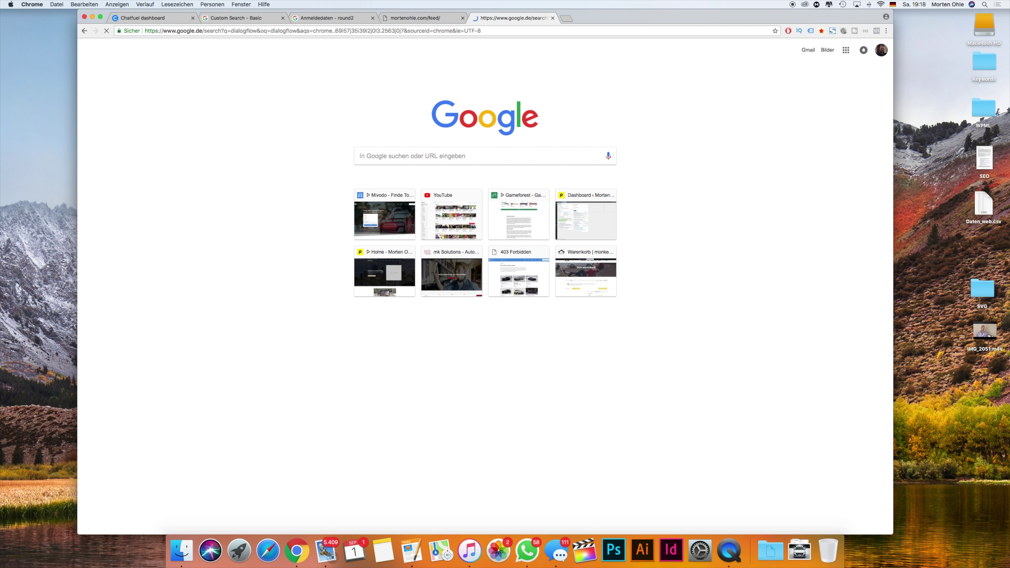
left_click(161, 110)
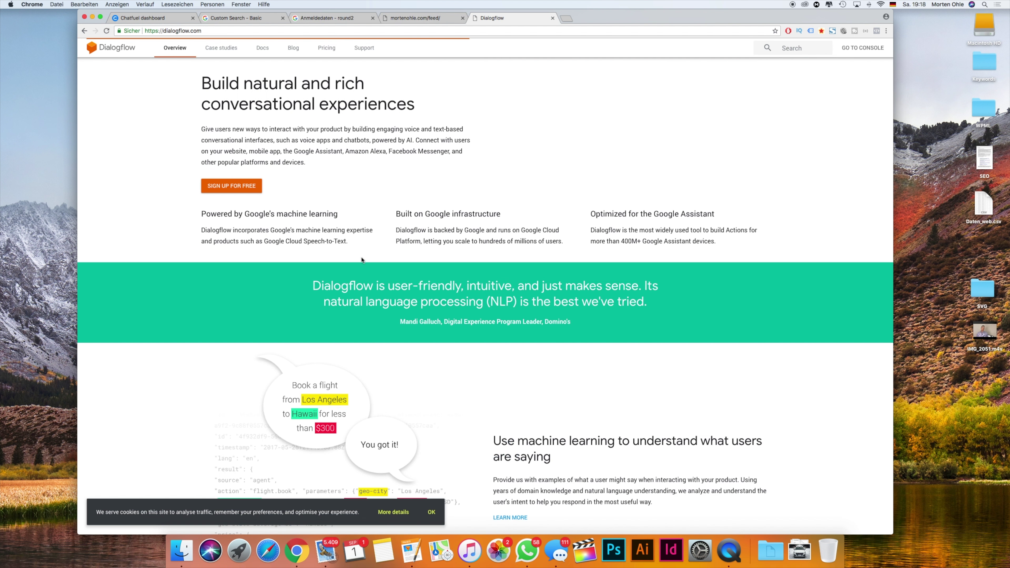
Examine the Dialogflow overview page, including its introduction and the machine learning example.
scroll(373, 230, "down", 5)
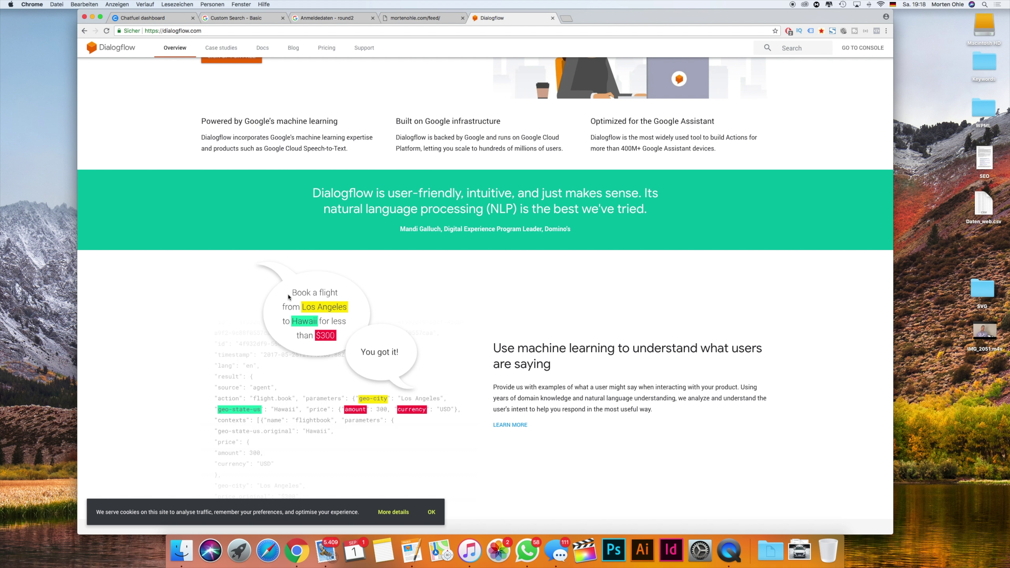
scroll(370, 156, "up", 5)
left_click_drag(196, 77, 376, 92)
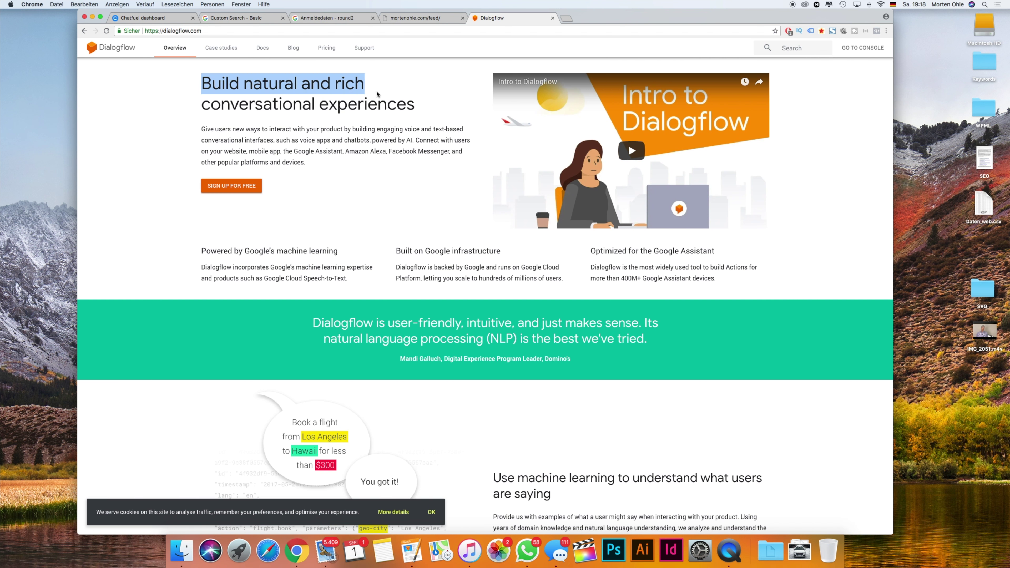
left_click(387, 200)
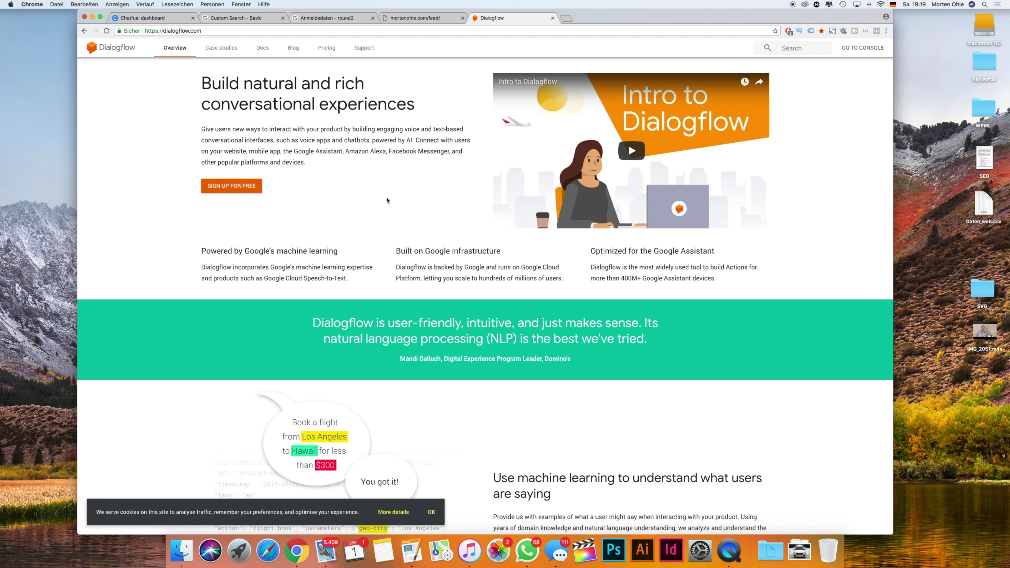
Compare the Dialogflow editions on the pricing page and return to the overview page's statement on natural language processing.
left_click(325, 54)
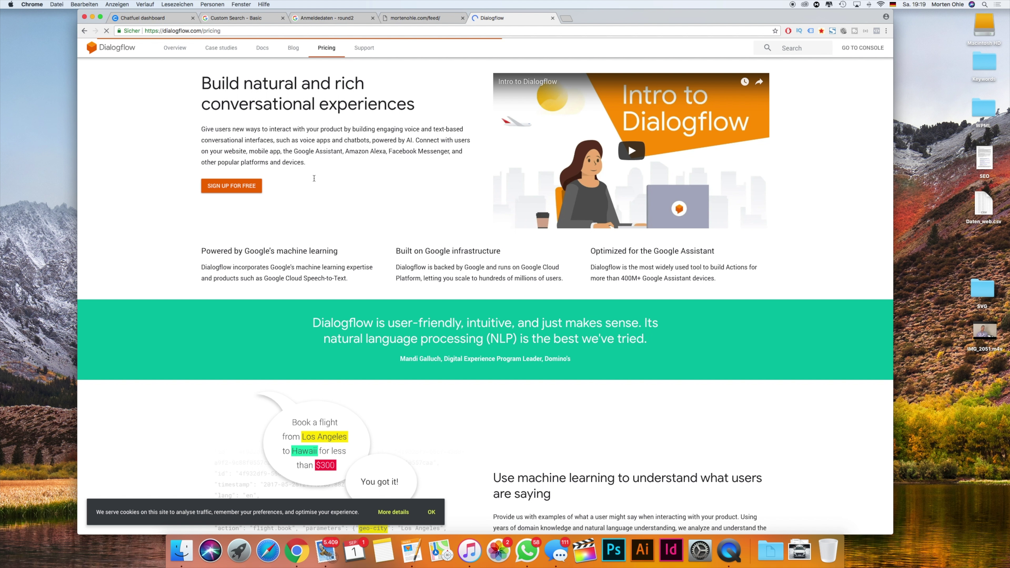
scroll(532, 280, "down", 3)
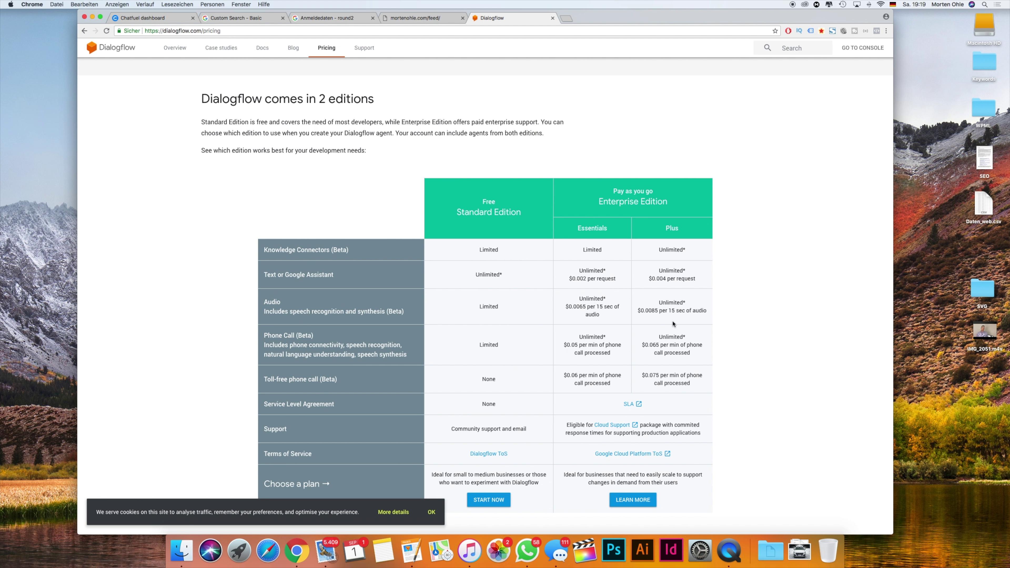
scroll(673, 323, "down", 3)
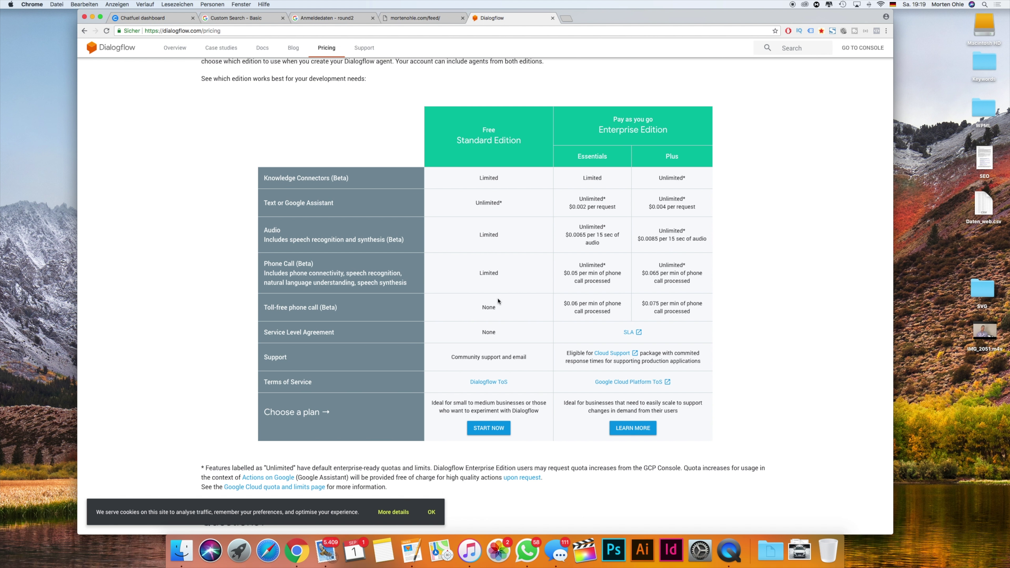
scroll(517, 235, "up", 8)
left_click(165, 51)
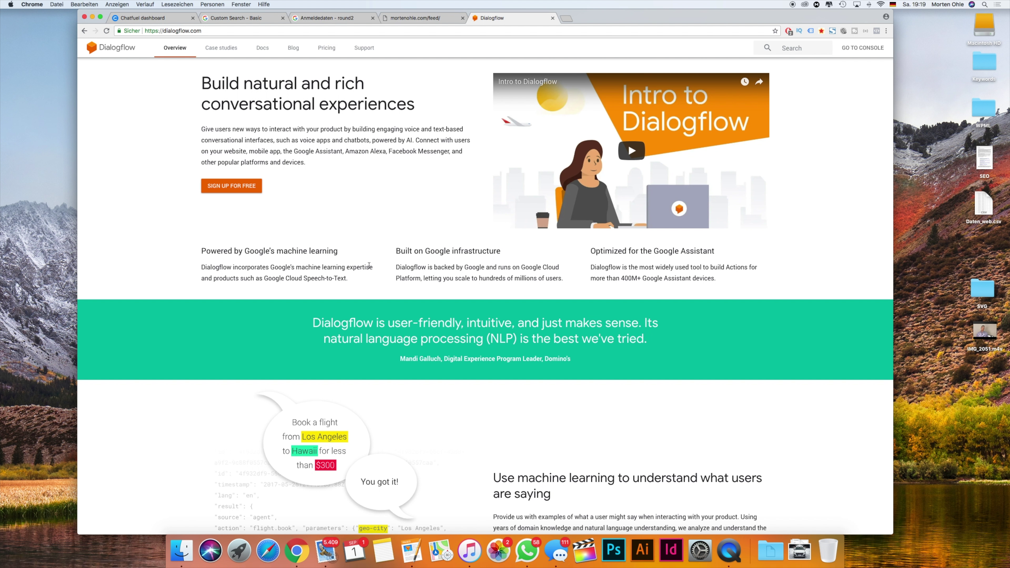
left_click_drag(516, 340, 323, 322)
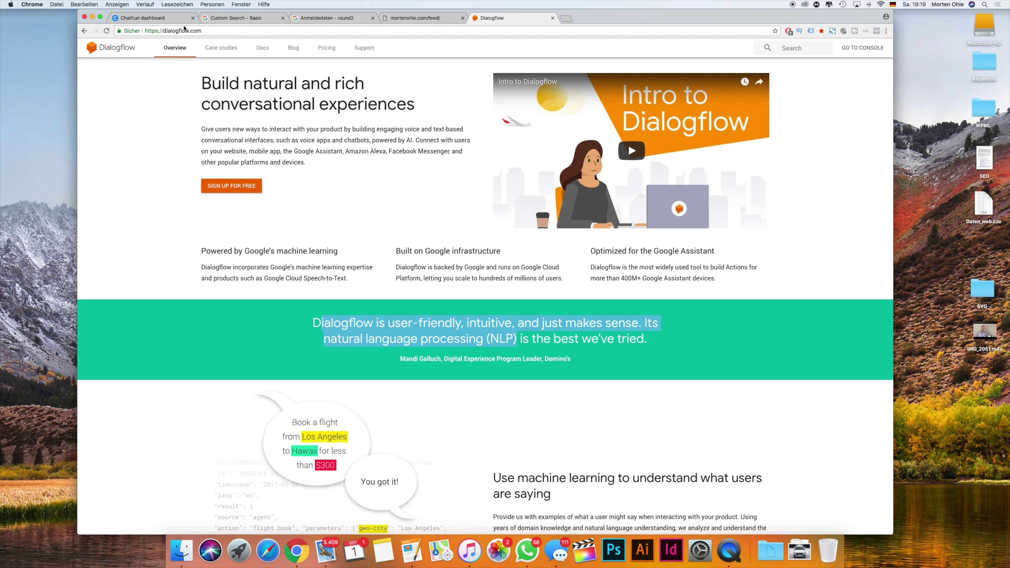
Switch back to Chatfuel and review the bot's People list and the PRO features offered for user data.
left_click(164, 20)
left_click(491, 21)
left_click(133, 21)
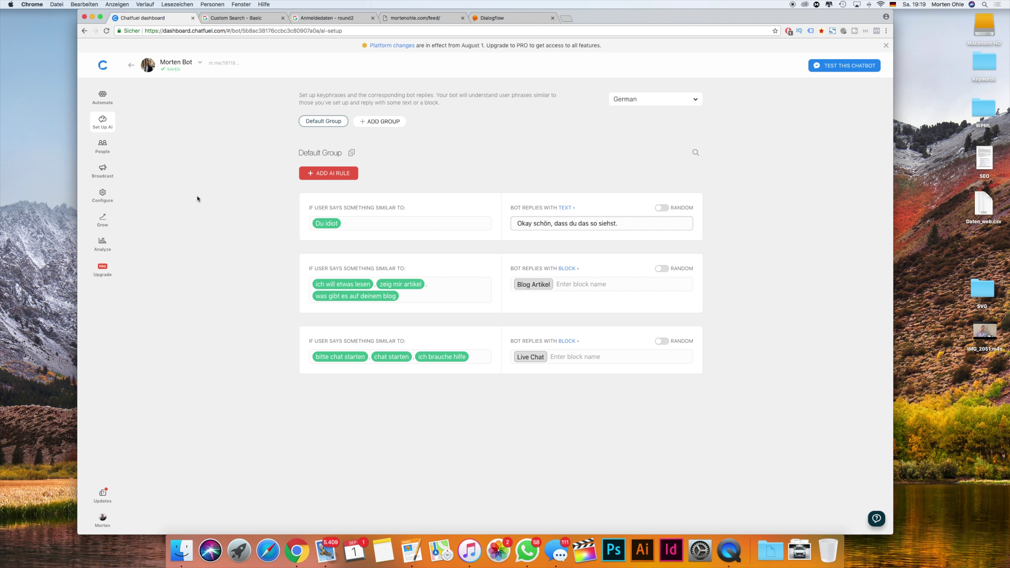
left_click(103, 146)
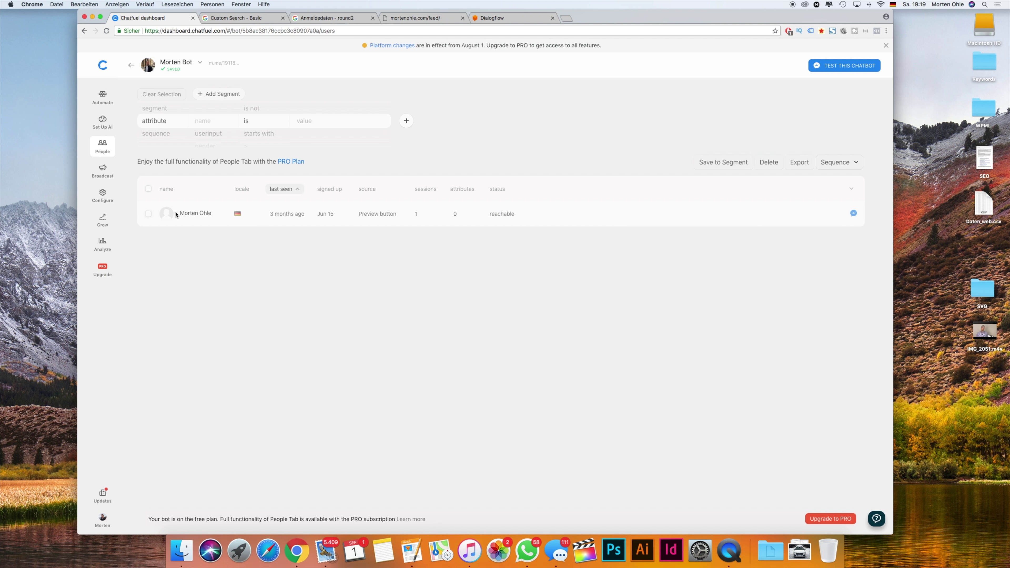
left_click_drag(177, 214, 213, 215)
left_click(592, 202)
left_click(583, 220)
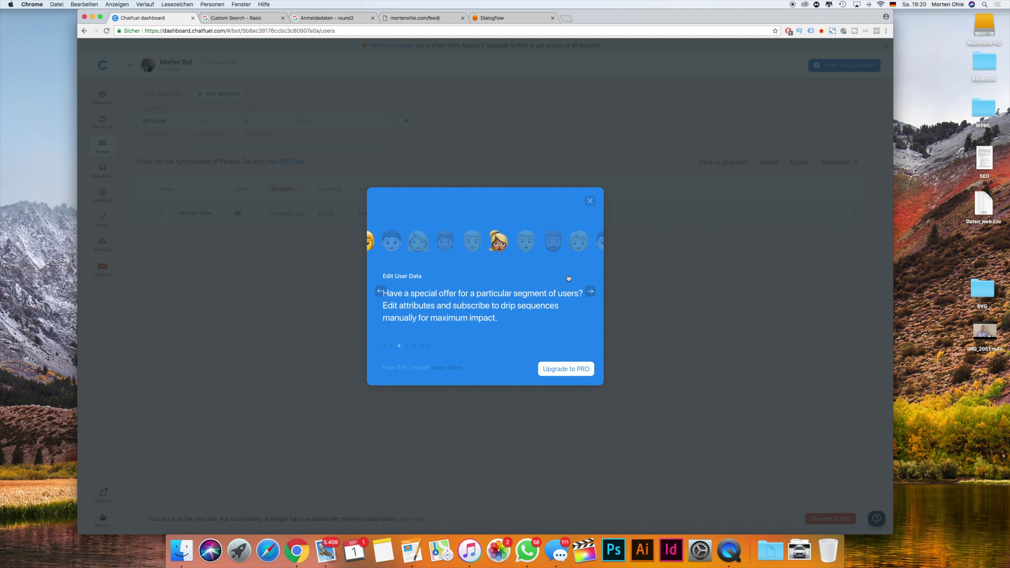
left_click(591, 292)
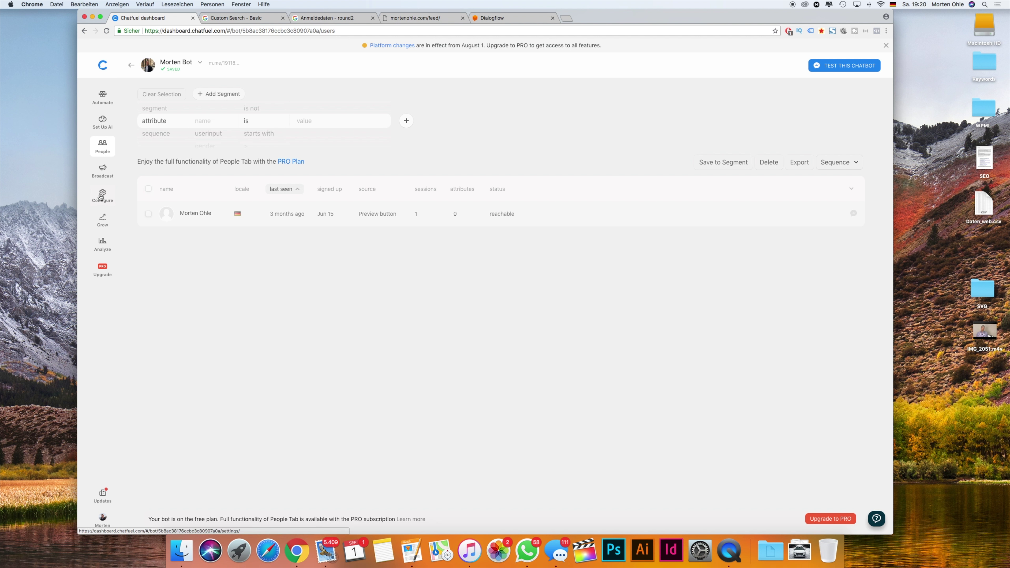
Create a new broadcast for immediate delivery and open the attribute name choices of its user filter.
left_click(109, 177)
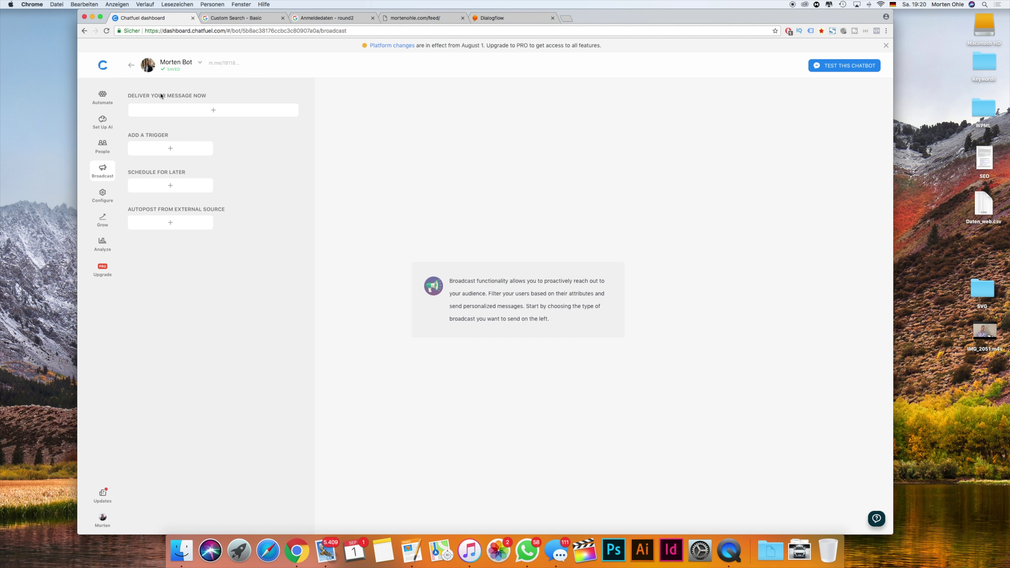
left_click(213, 110)
left_click(385, 140)
Examine the attribute names available for filtering the broadcast's recipients, from gender and source to last name and ref.
scroll(353, 140, "up", 1)
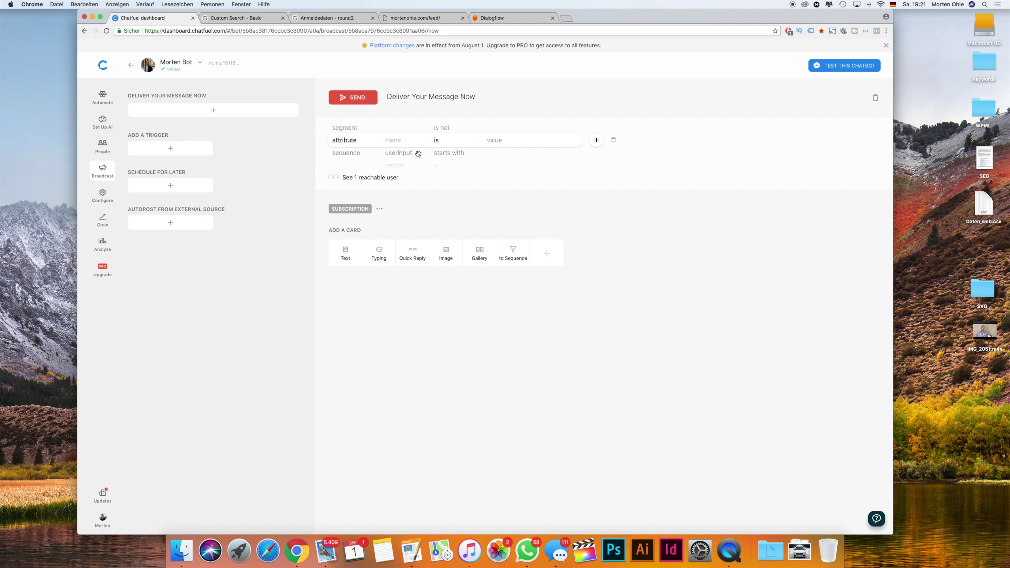
scroll(422, 147, "down", 2)
scroll(423, 134, "down", 2)
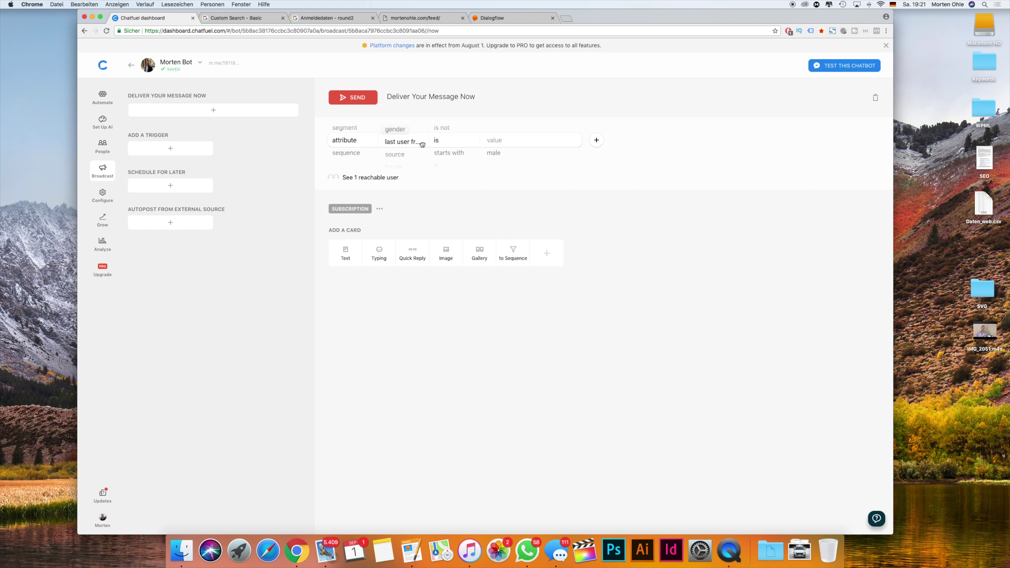
scroll(413, 154, "down", 2)
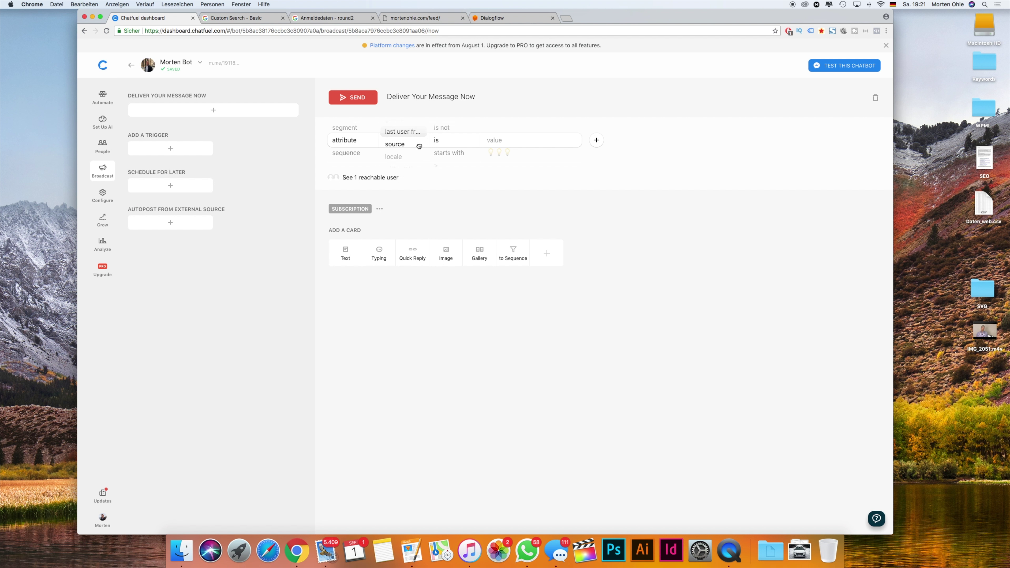
scroll(405, 158, "down", 2)
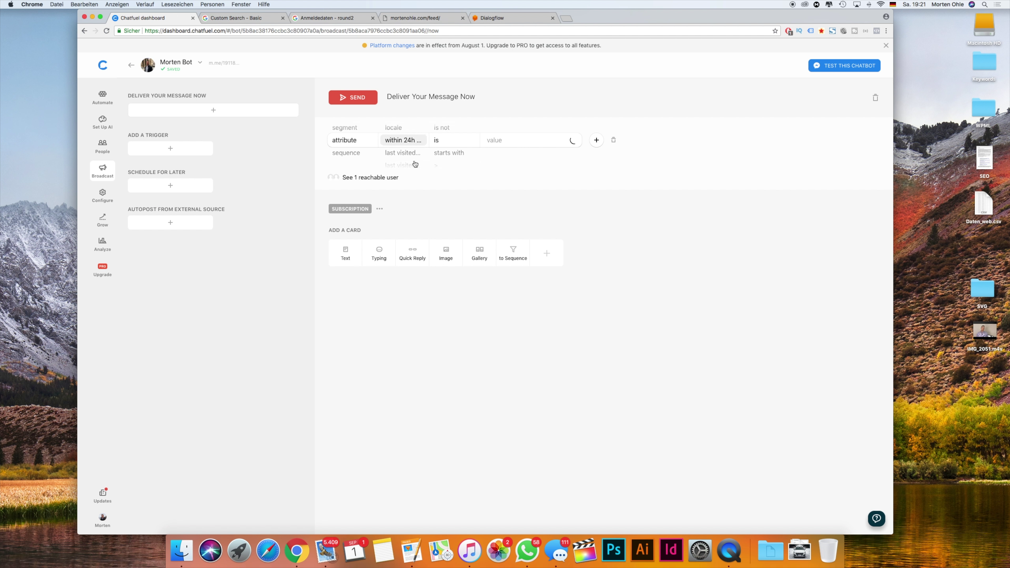
scroll(410, 157, "down", 4)
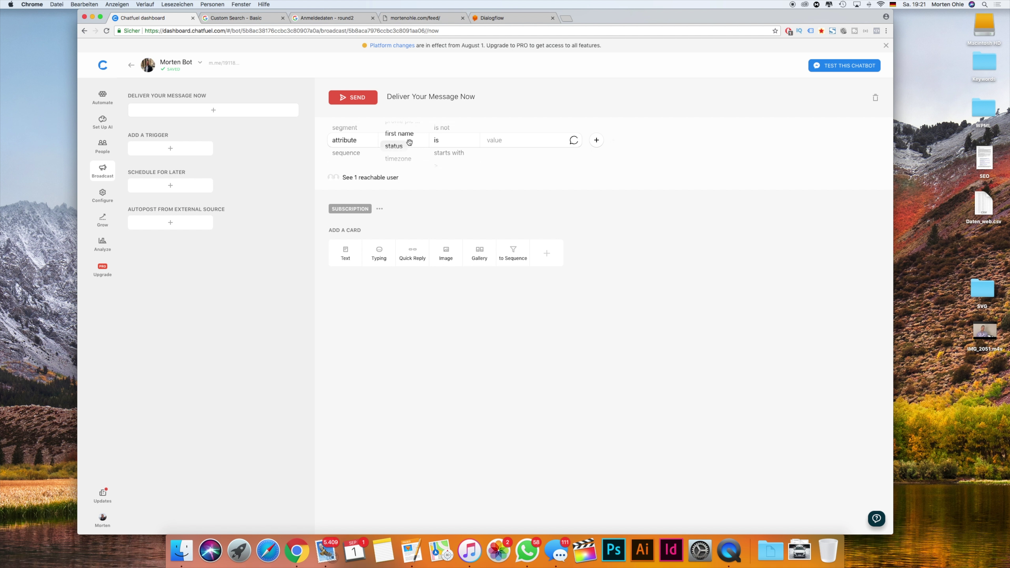
scroll(411, 145, "down", 5)
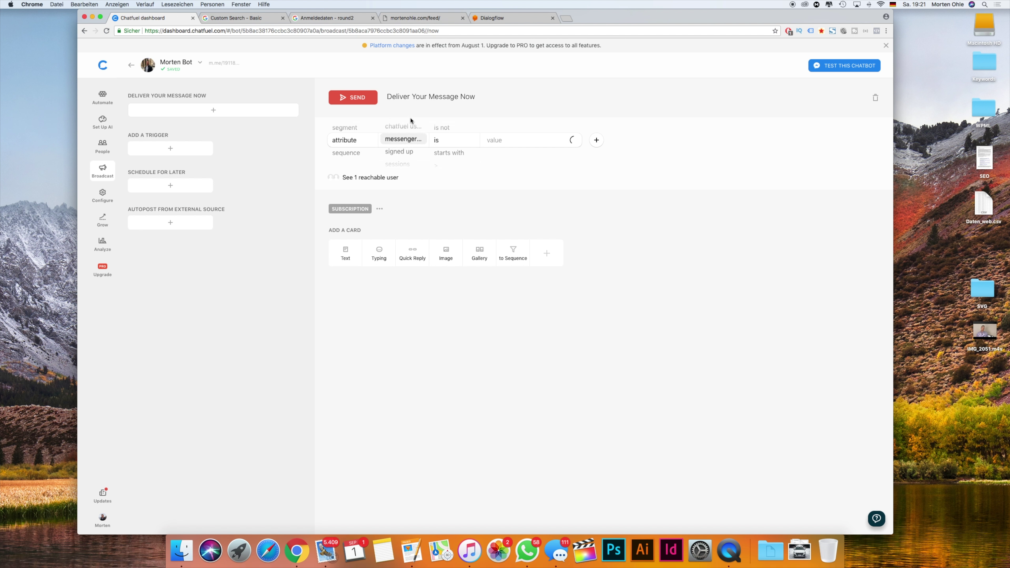
scroll(409, 135, "down", 5)
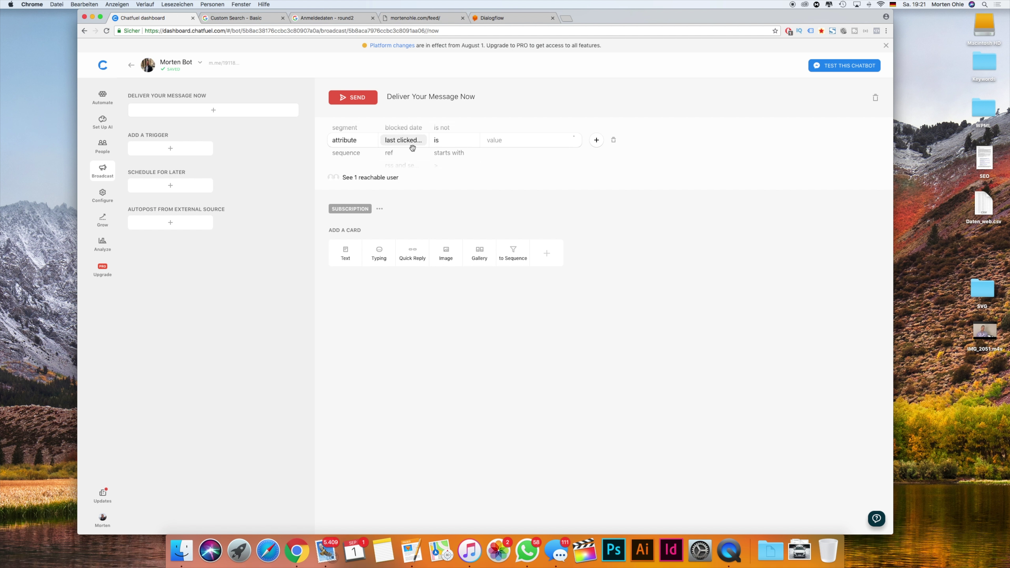
scroll(411, 147, "up", 4)
scroll(407, 139, "down", 3)
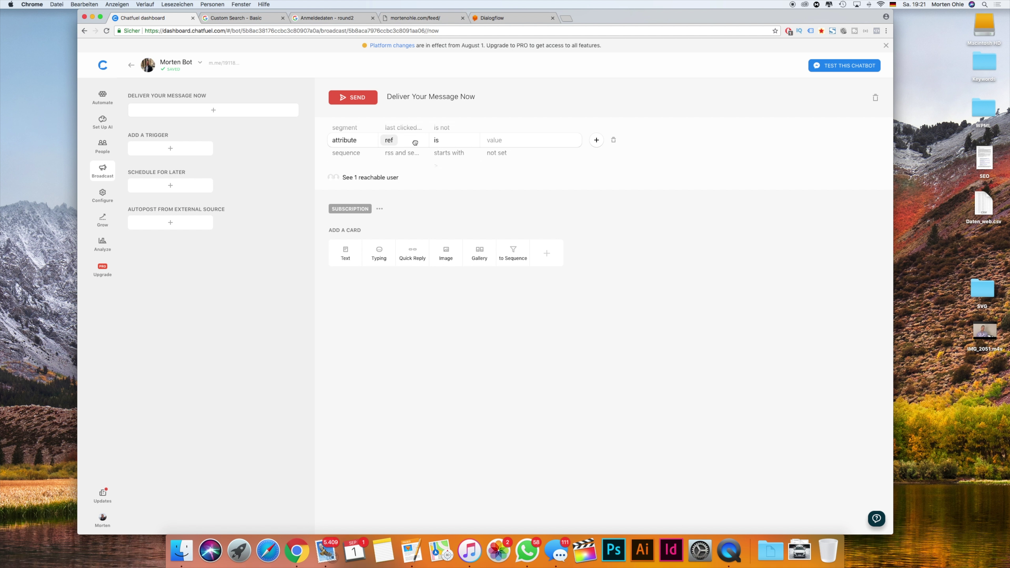
scroll(413, 144, "up", 1)
scroll(414, 144, "up", 4)
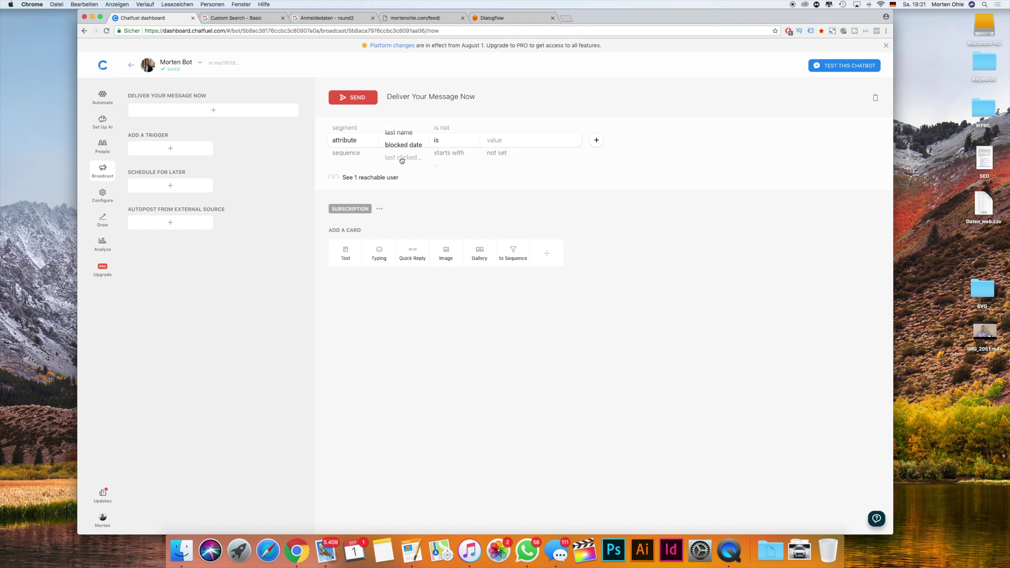
scroll(404, 167, "up", 5)
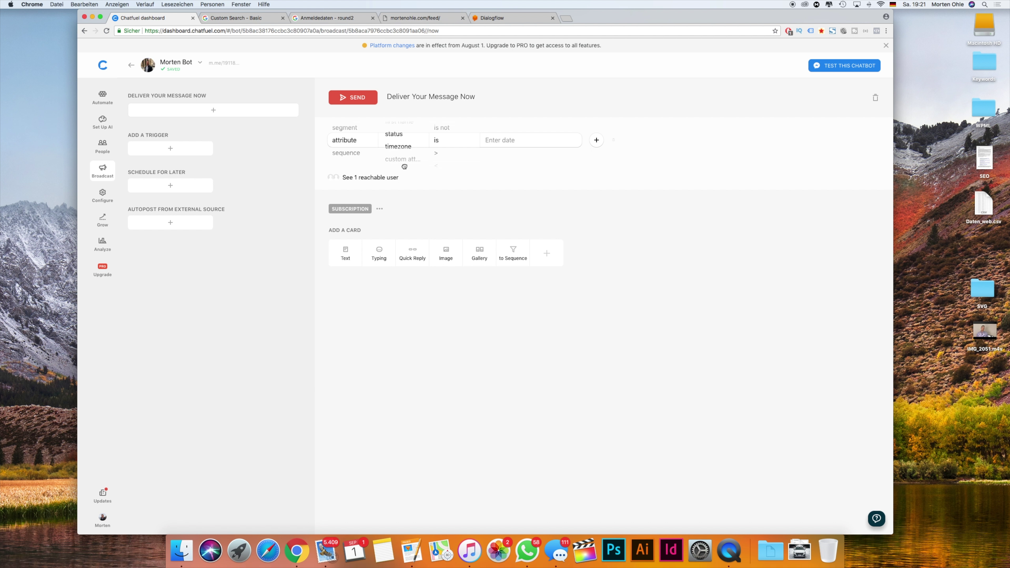
scroll(400, 165, "up", 4)
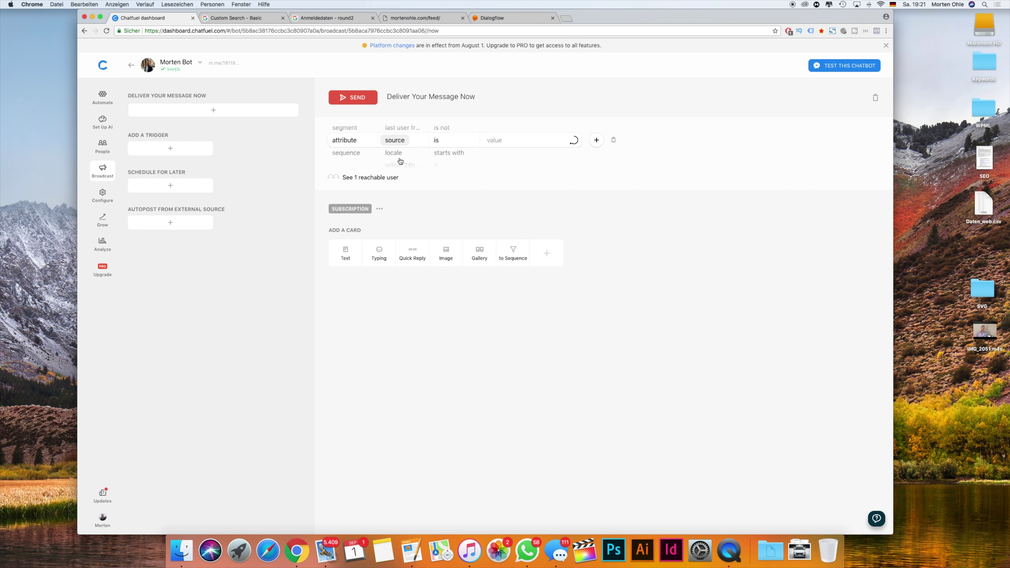
scroll(403, 144, "up", 2)
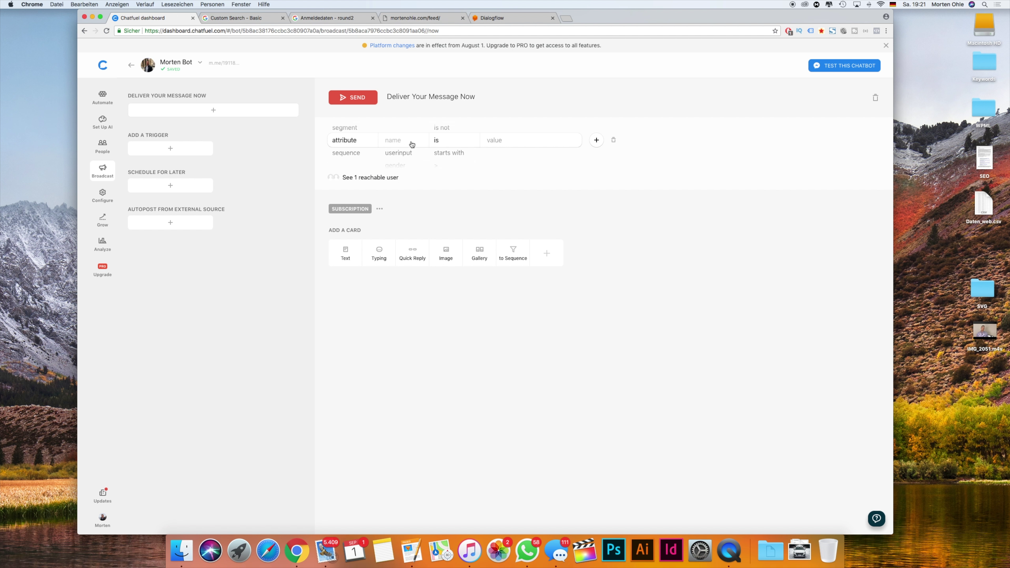
scroll(436, 142, "up", 1)
Set the broadcast's user filter type to segment with the condition "is".
left_click(365, 166)
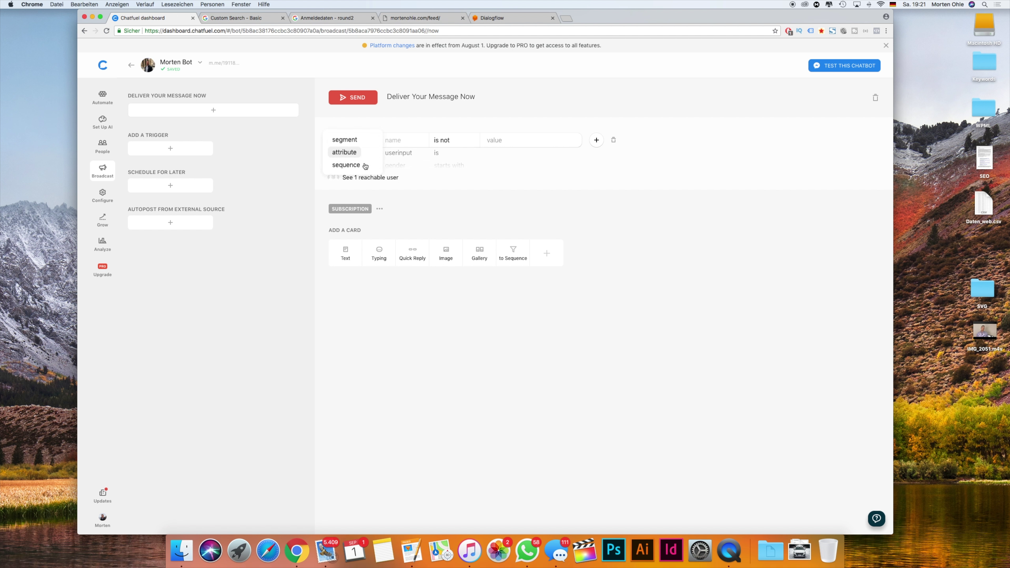
left_click(346, 140)
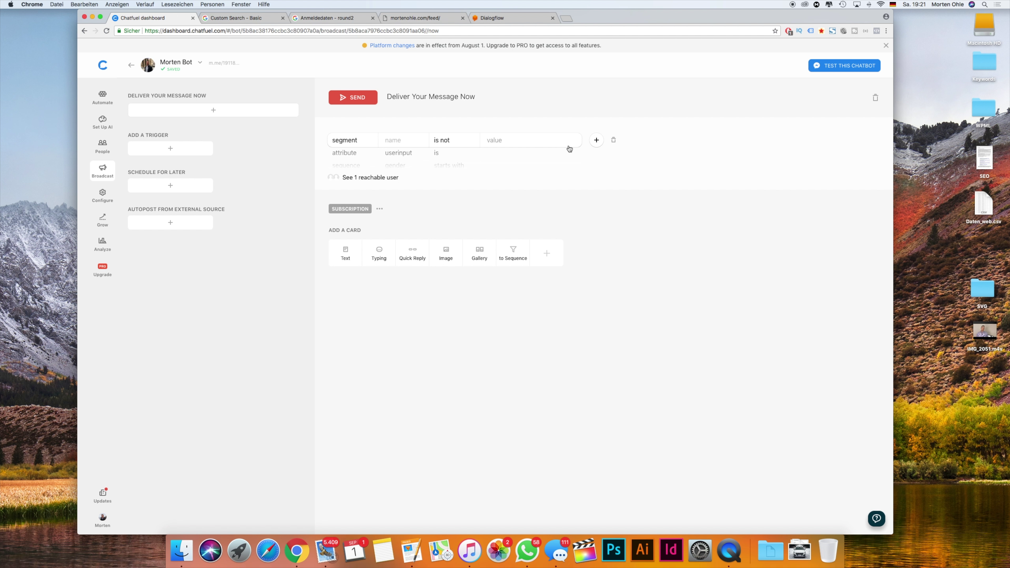
scroll(611, 143, "down", 1)
Add a text card to the broadcast with the message "Hallo ich bin eine Message.".
left_click(346, 254)
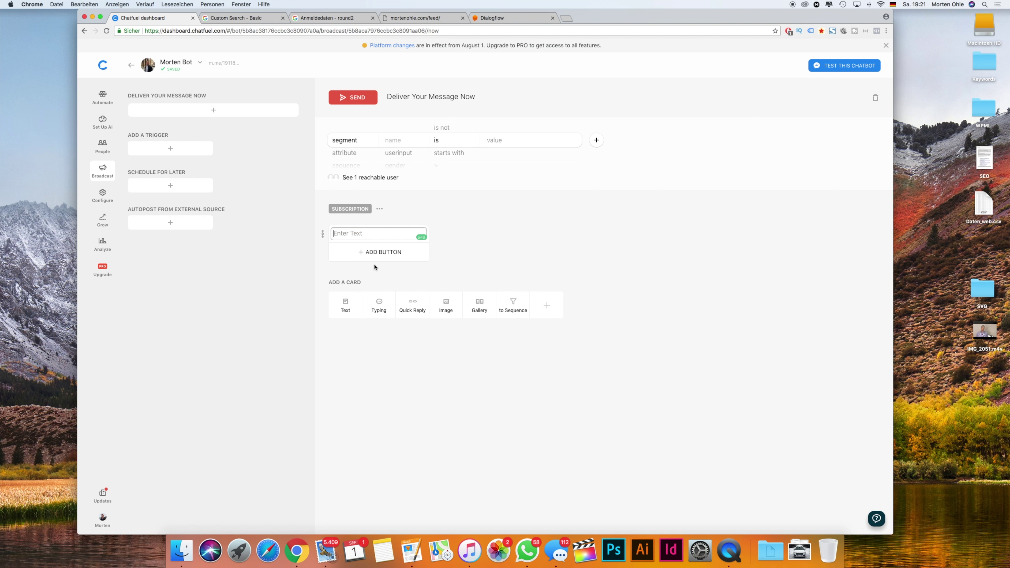
type("Hallo ich vin eine Message.")
Review the list of available Chatfuel plugins and add an empty image card below the broadcast's text card.
left_click(547, 308)
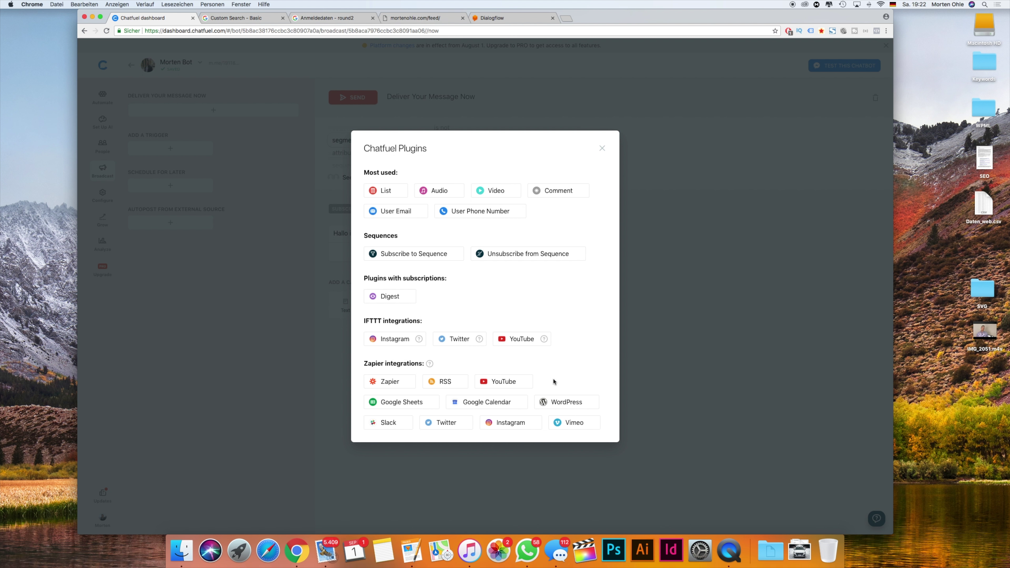
left_click(602, 148)
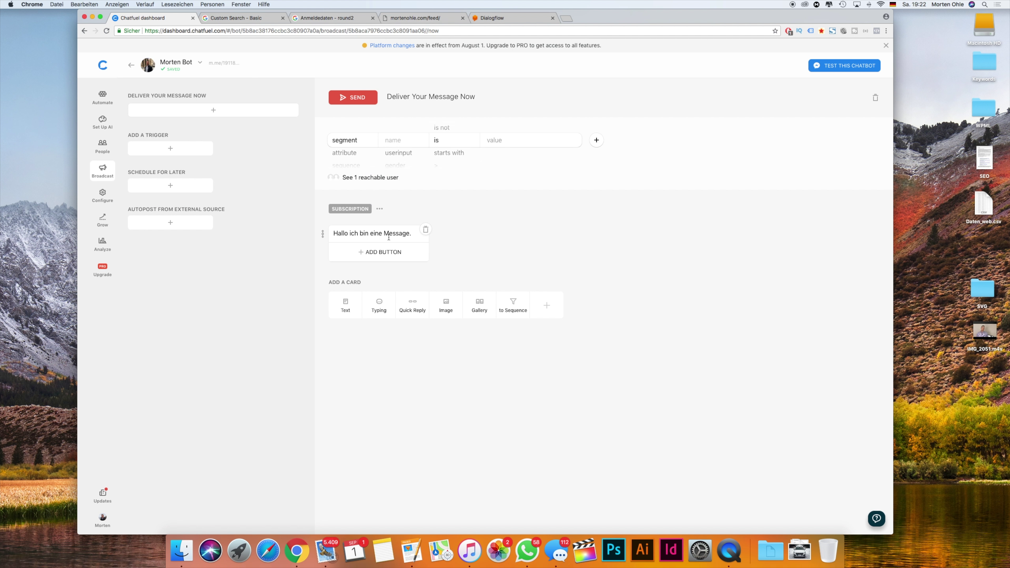
left_click(445, 305)
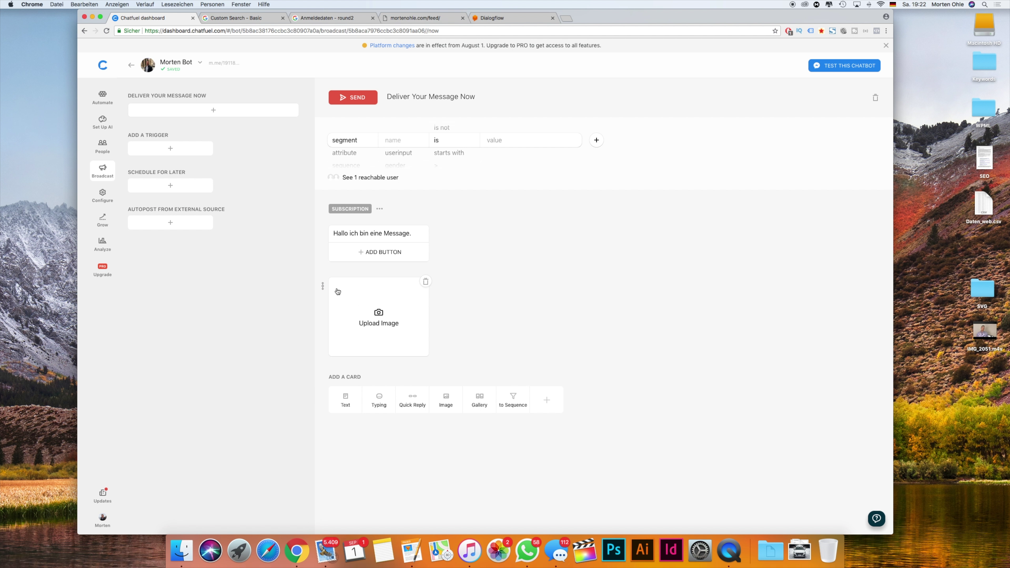
Move the image card above the text card and give the text card a "Jetzt kaufen" button linking to the URL google.de.
left_click_drag(323, 265, 323, 233)
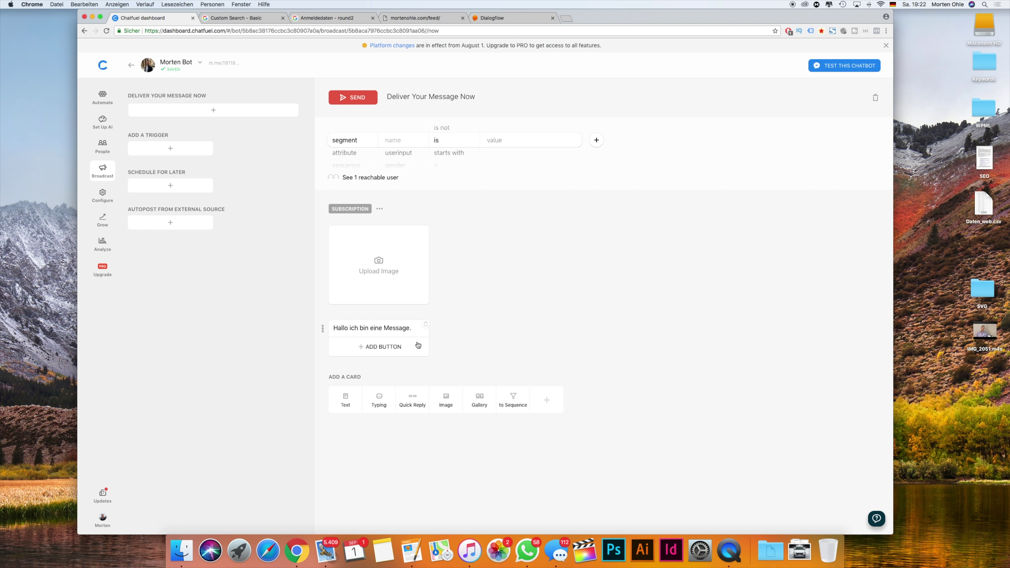
left_click(404, 350)
type("Jetzt kaufen")
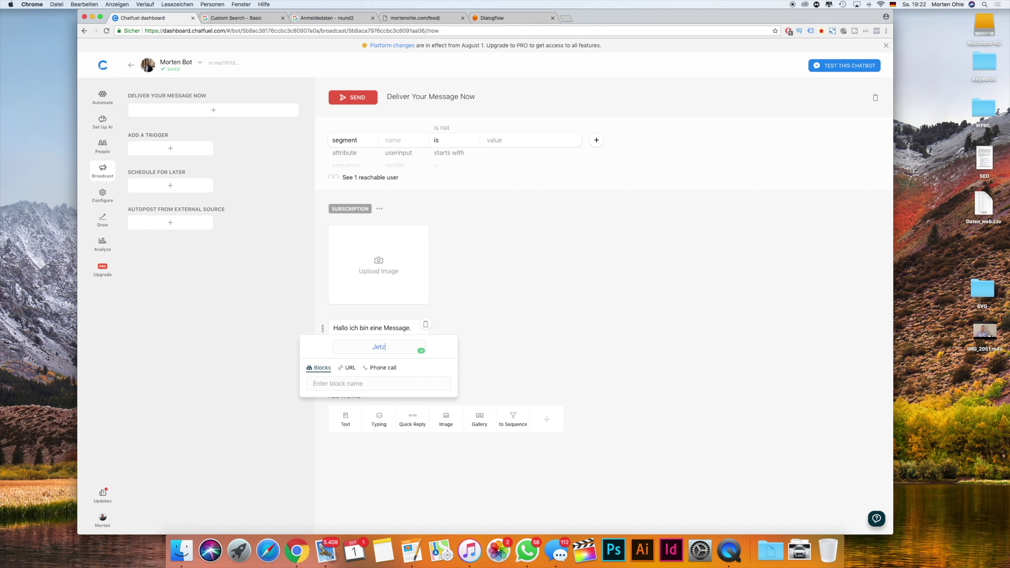
left_click(350, 368)
type("google.")
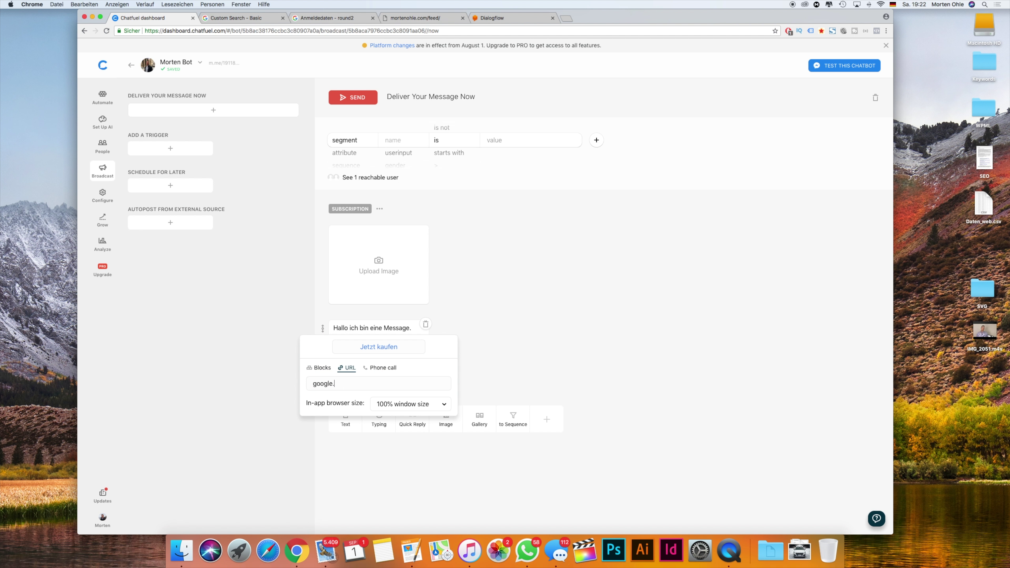
type("de")
left_click(611, 306)
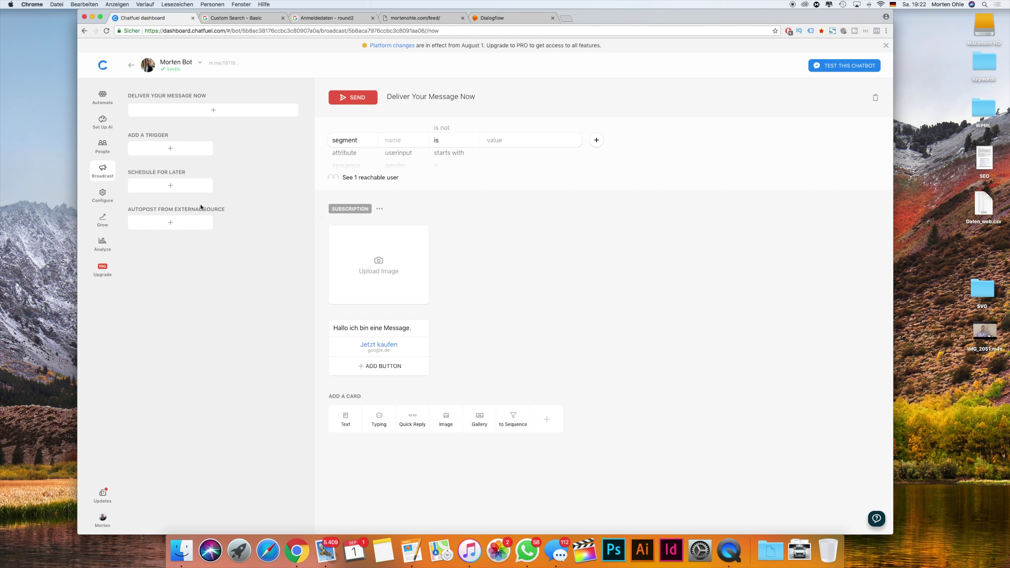
Delete the "Deliver Your Message Now" broadcast block and confirm its removal.
left_click(875, 99)
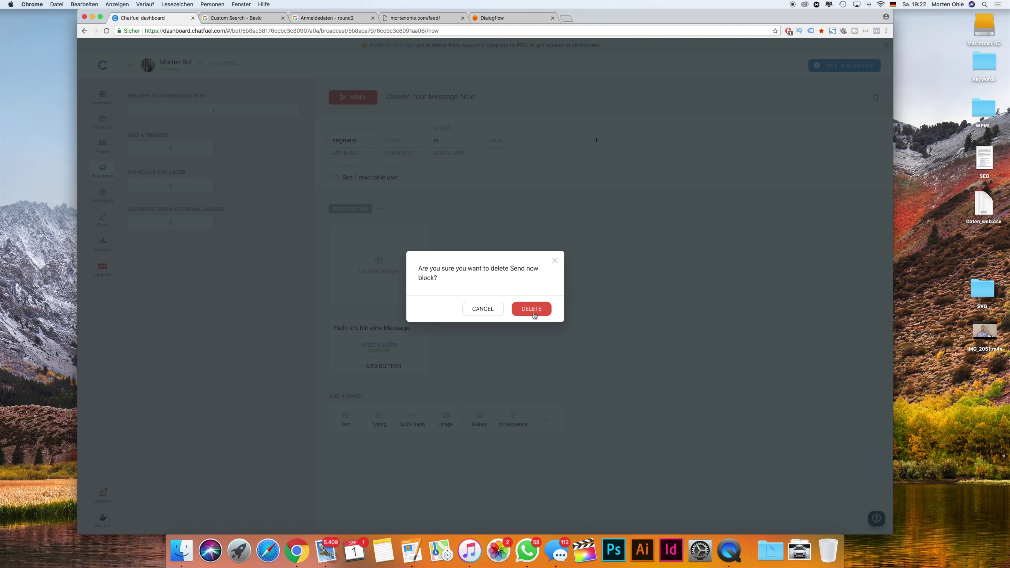
left_click(533, 313)
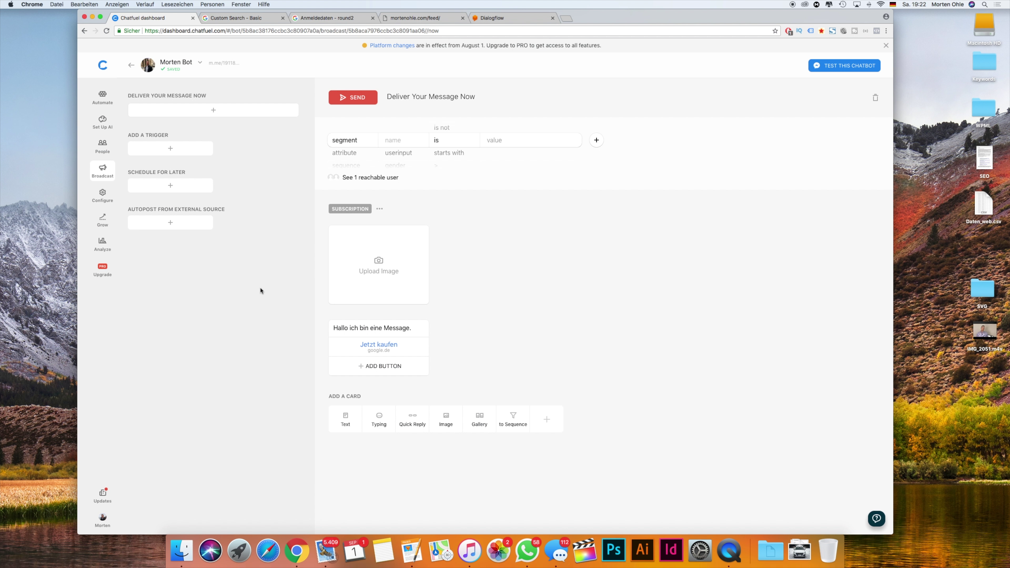
Add a trigger broadcast, delete the surplus second trigger and reopen the first one.
left_click(171, 147)
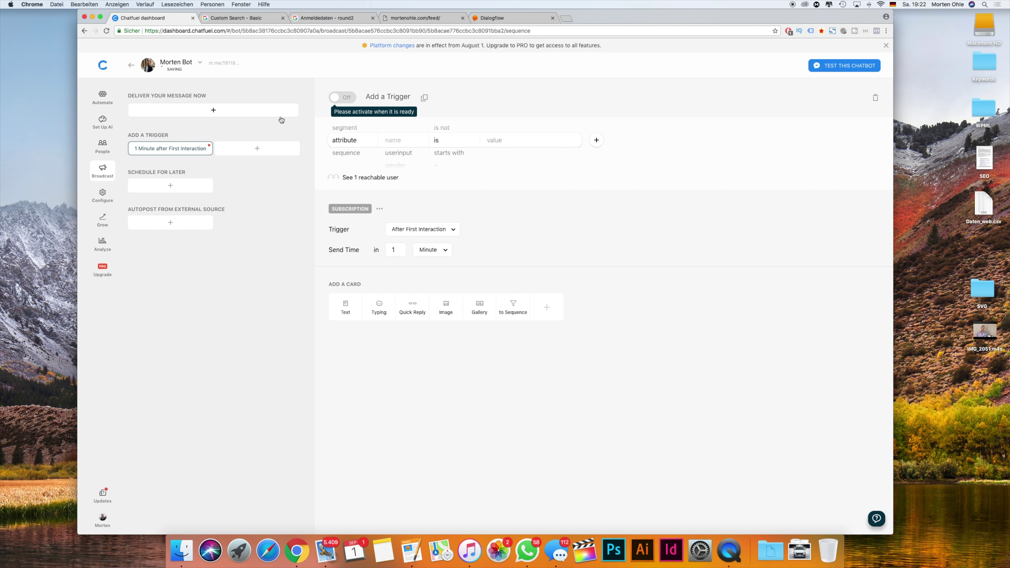
left_click(257, 149)
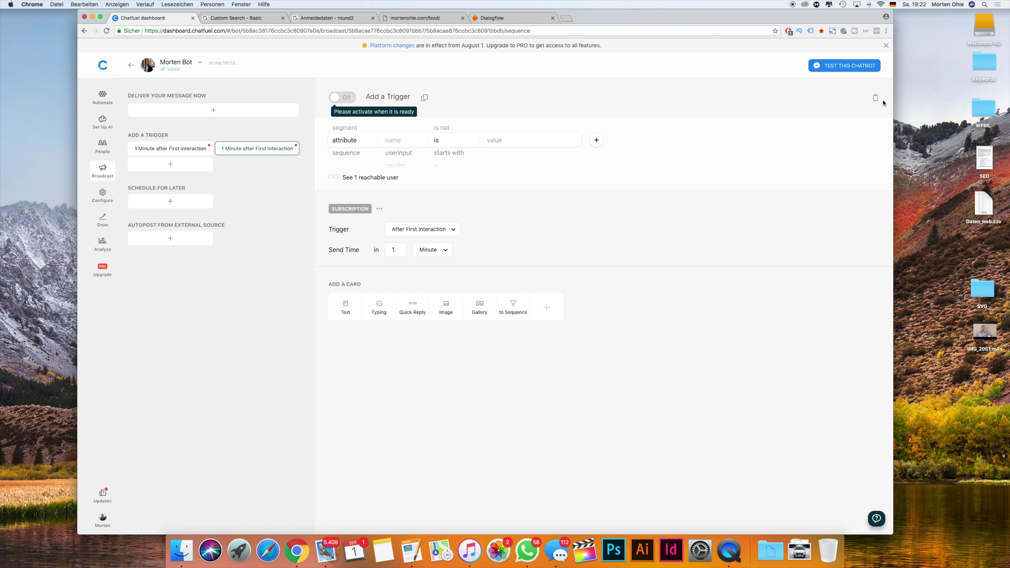
left_click(875, 98)
left_click(543, 308)
left_click(172, 150)
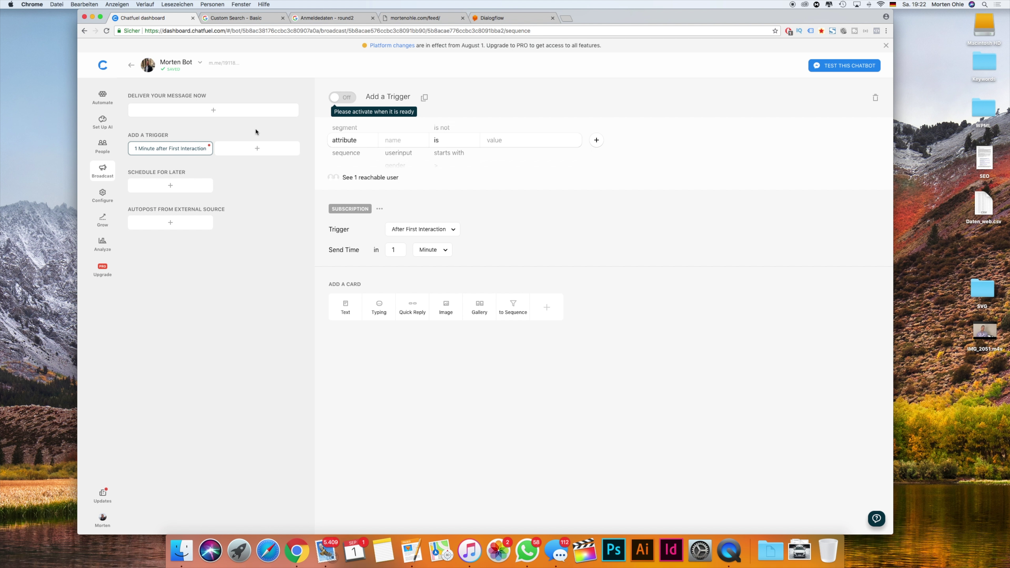
Set the trigger type to After User Attribute is Set, try userinput as its attribute and clear that attribute again.
left_click(420, 234)
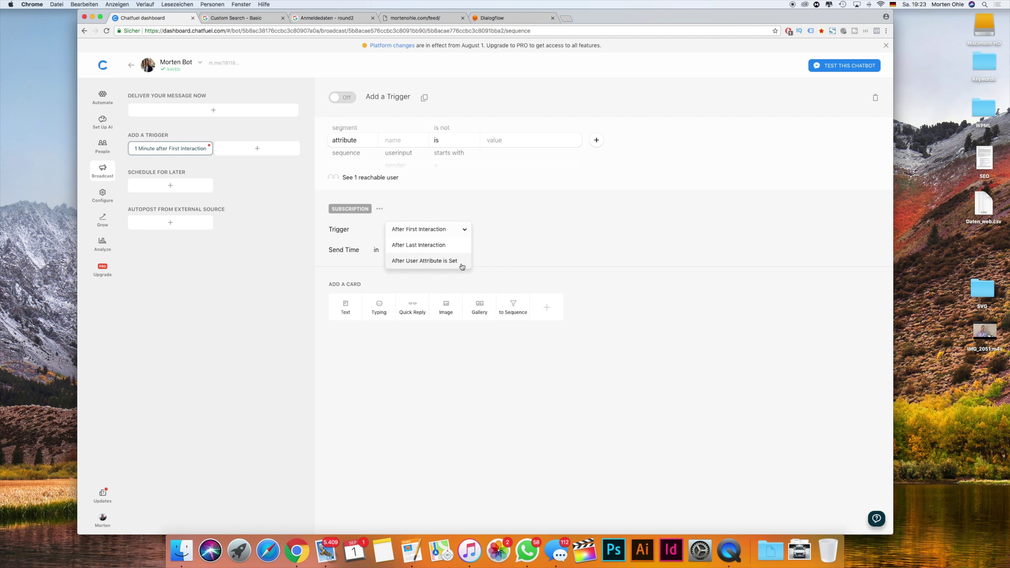
left_click(224, 281)
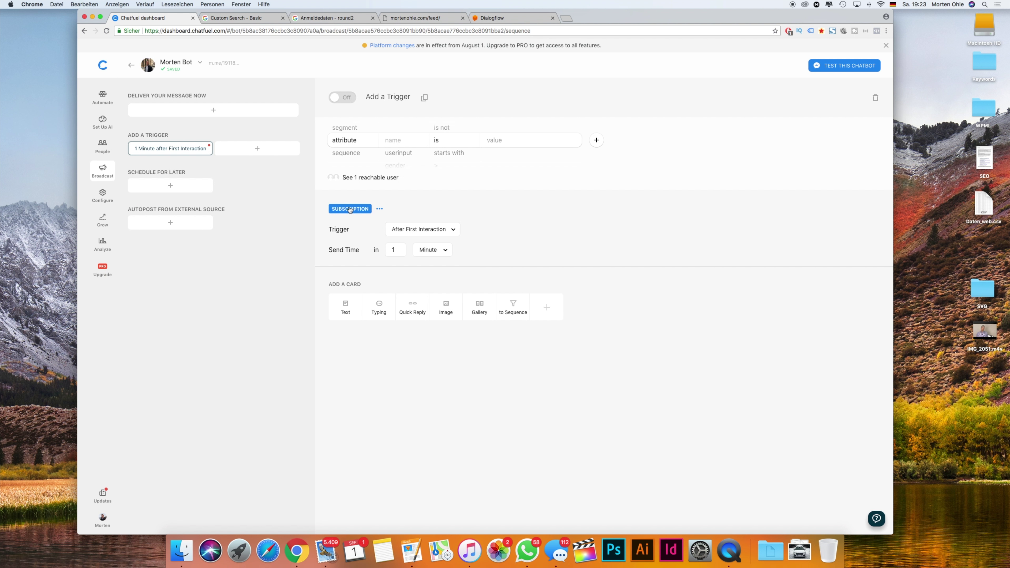
left_click(424, 234)
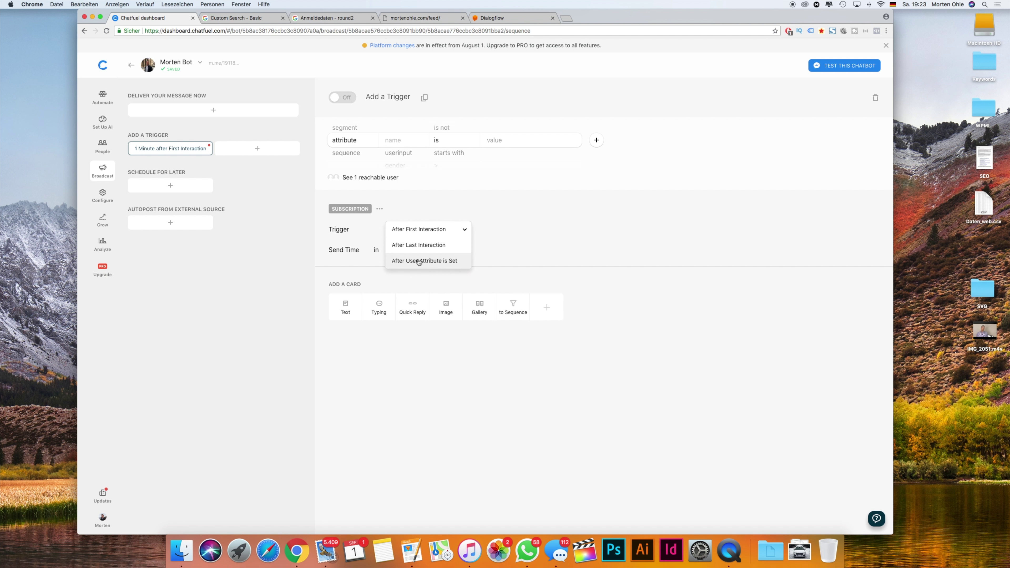
left_click(421, 262)
left_click(418, 252)
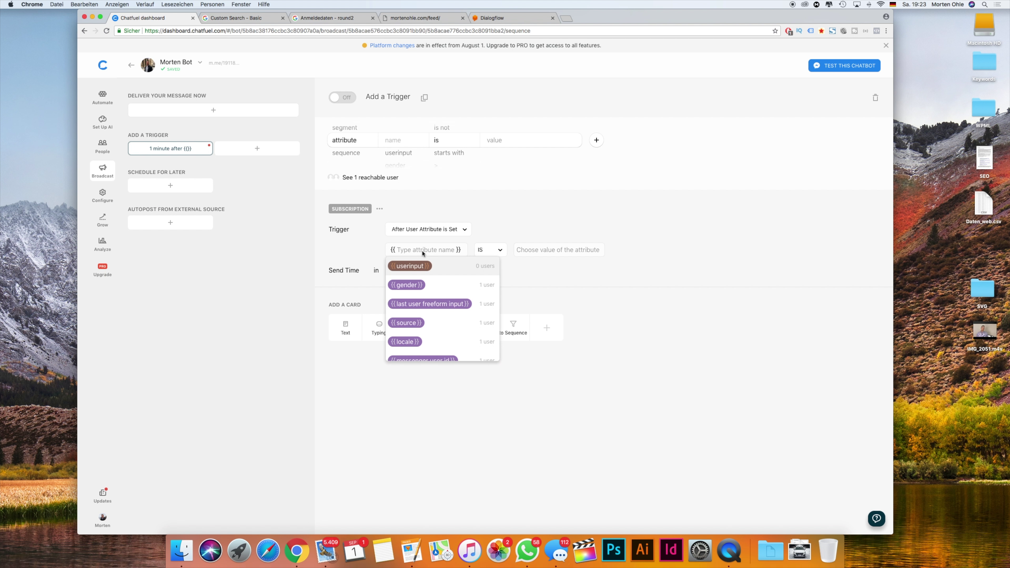
left_click(413, 266)
left_click(433, 251)
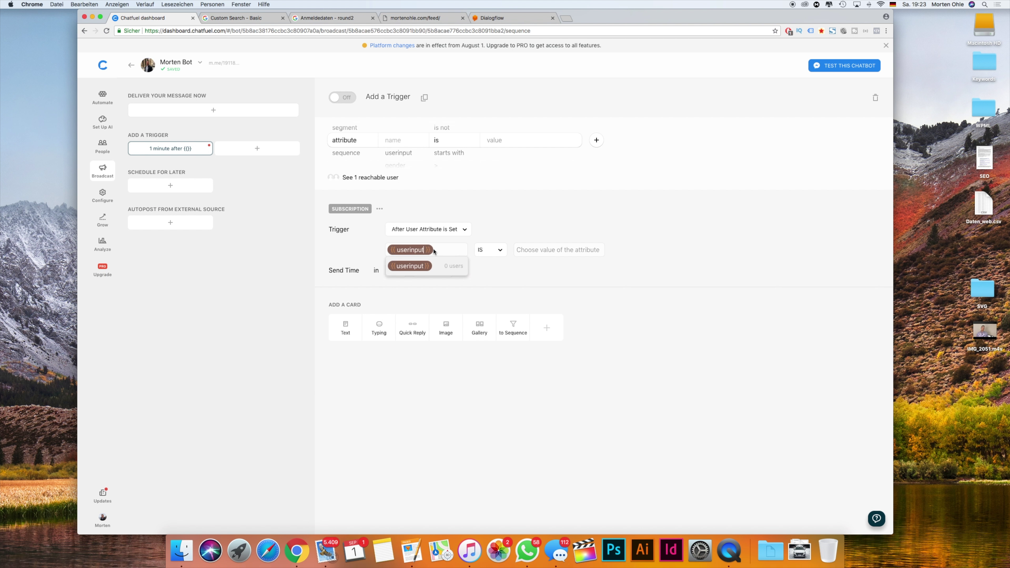
key("BackSpace")
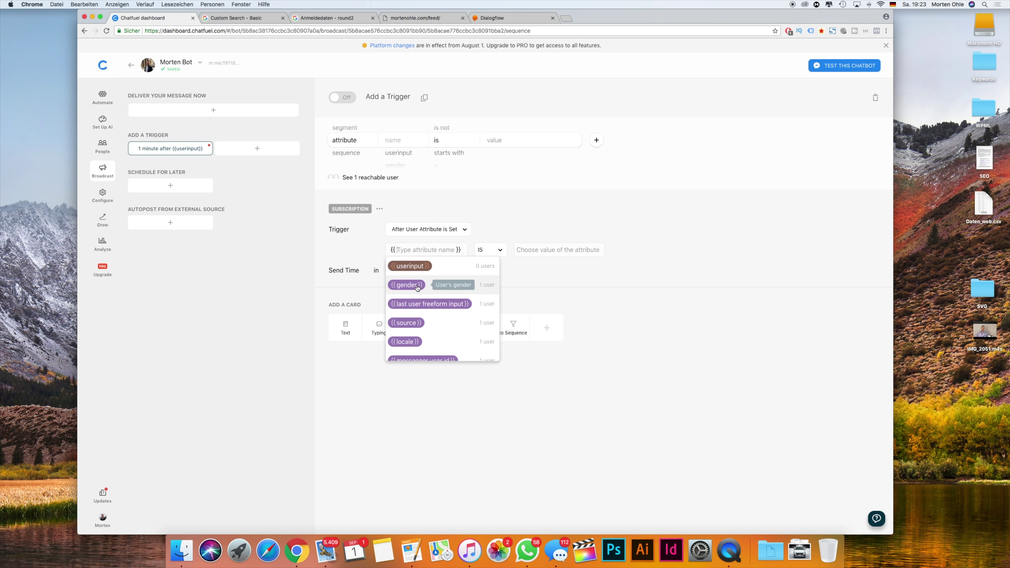
Switch the trigger type to After Last Interaction and back to After First Interaction.
left_click(419, 230)
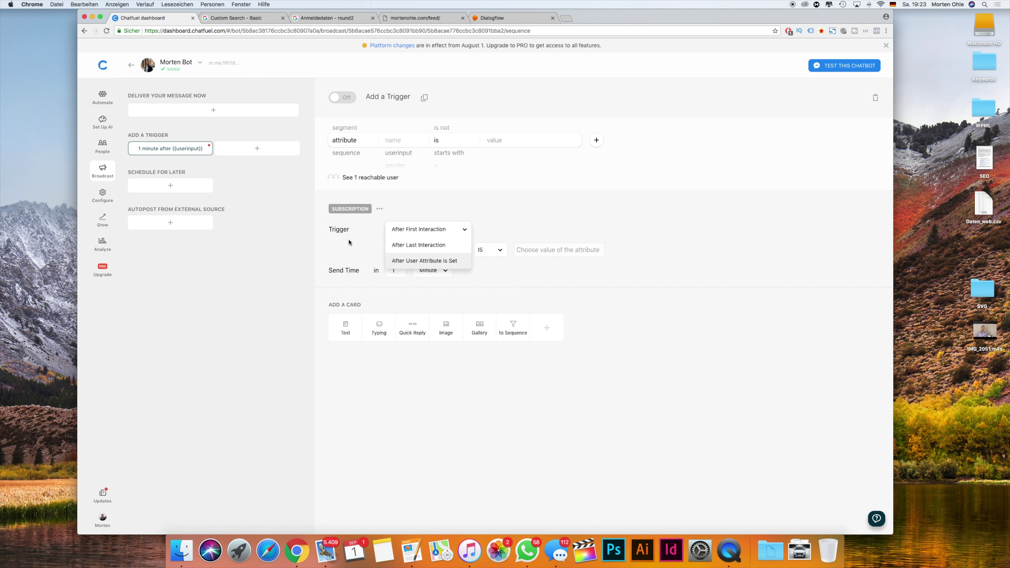
left_click(440, 245)
left_click(441, 229)
left_click(448, 242)
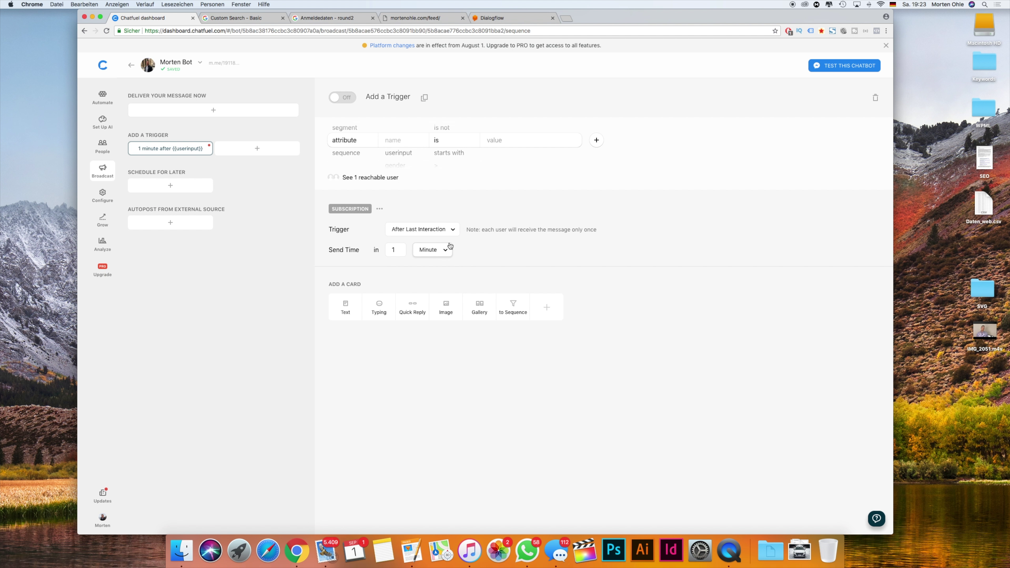
double_click(394, 250)
left_click(426, 229)
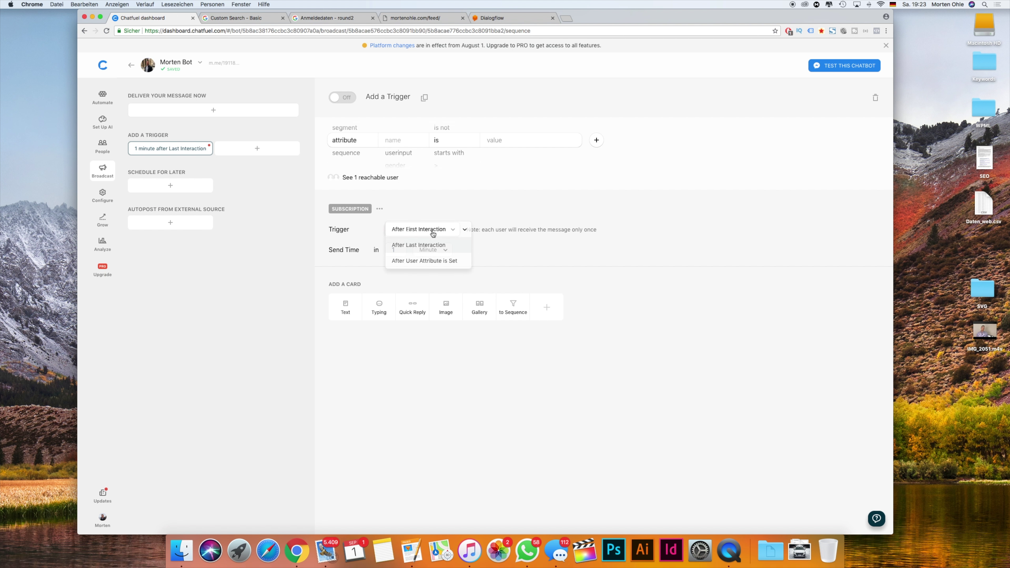
left_click(449, 230)
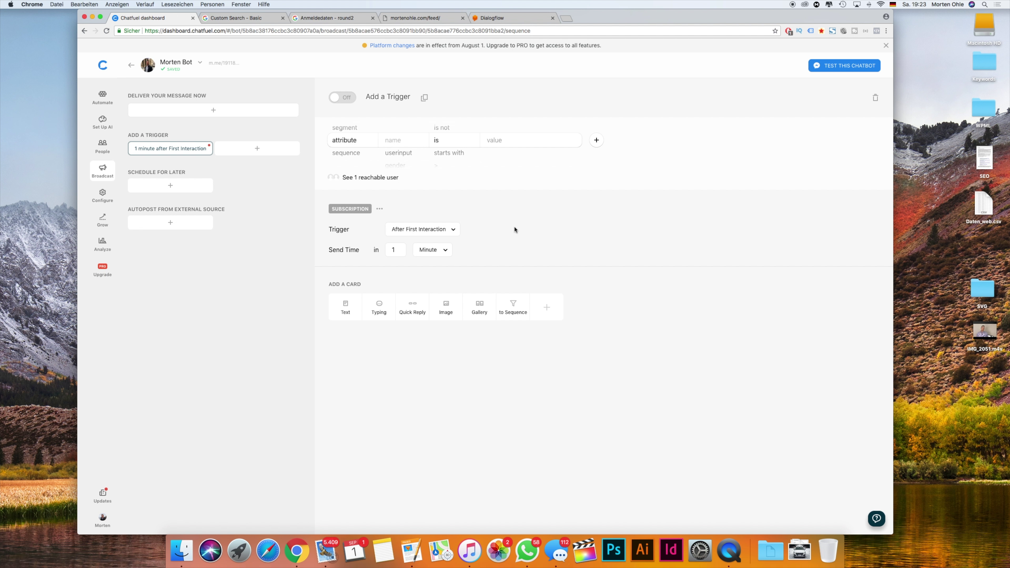
Delete the trigger broadcast block and confirm its removal.
left_click(871, 97)
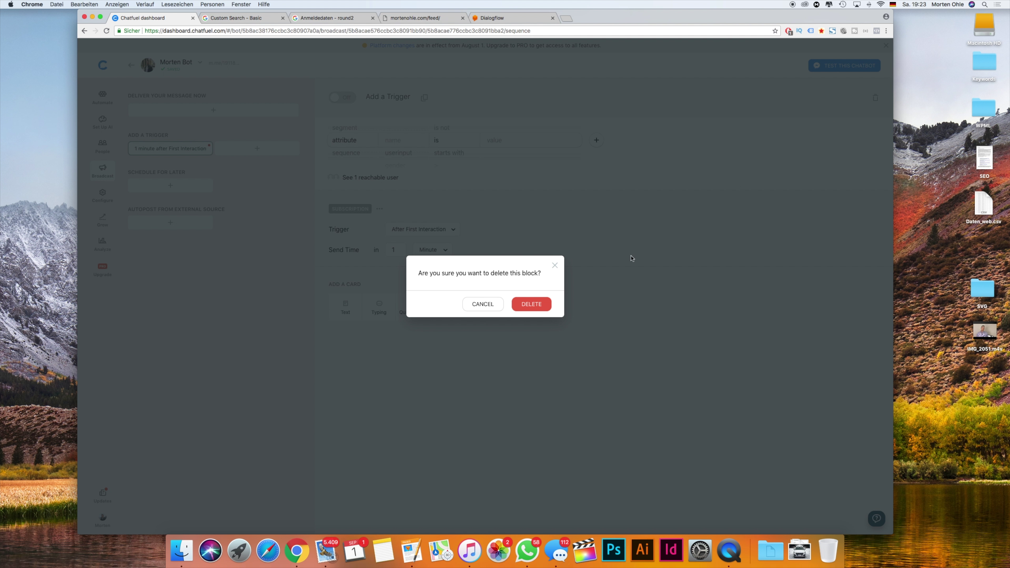
left_click(541, 309)
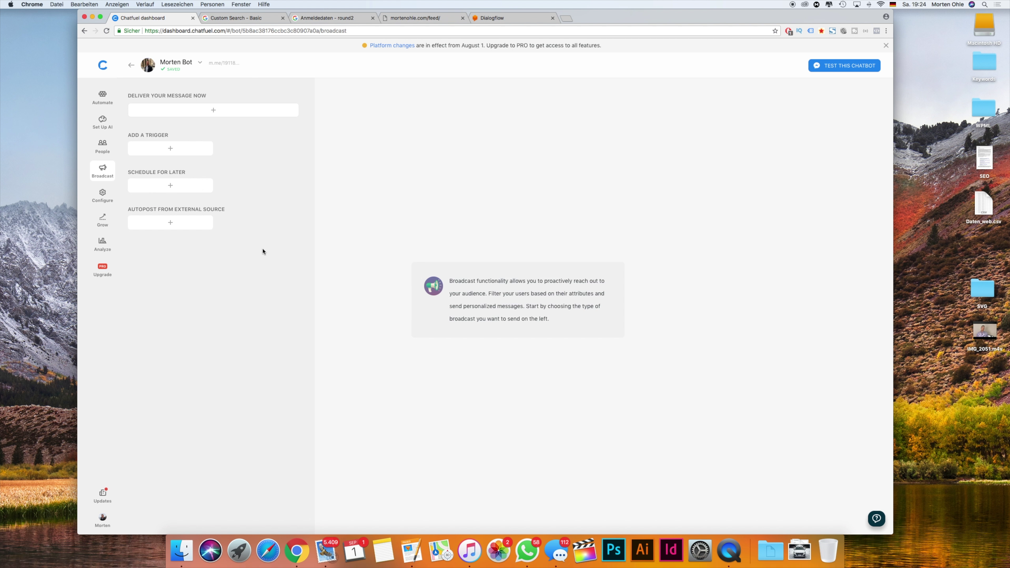
Add a scheduled broadcast and set its delivery to September 6th at 20:00.
left_click(175, 186)
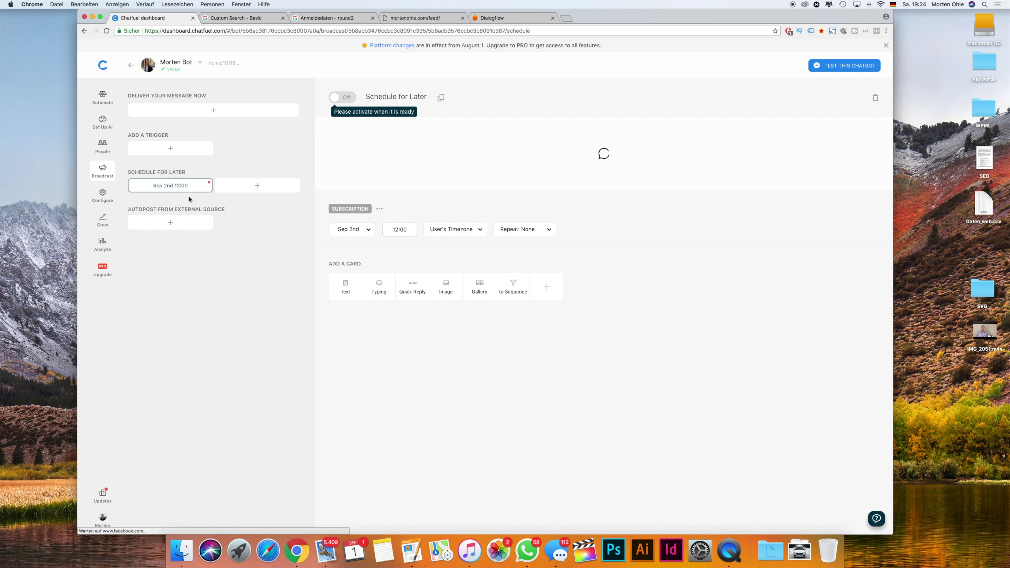
left_click(349, 233)
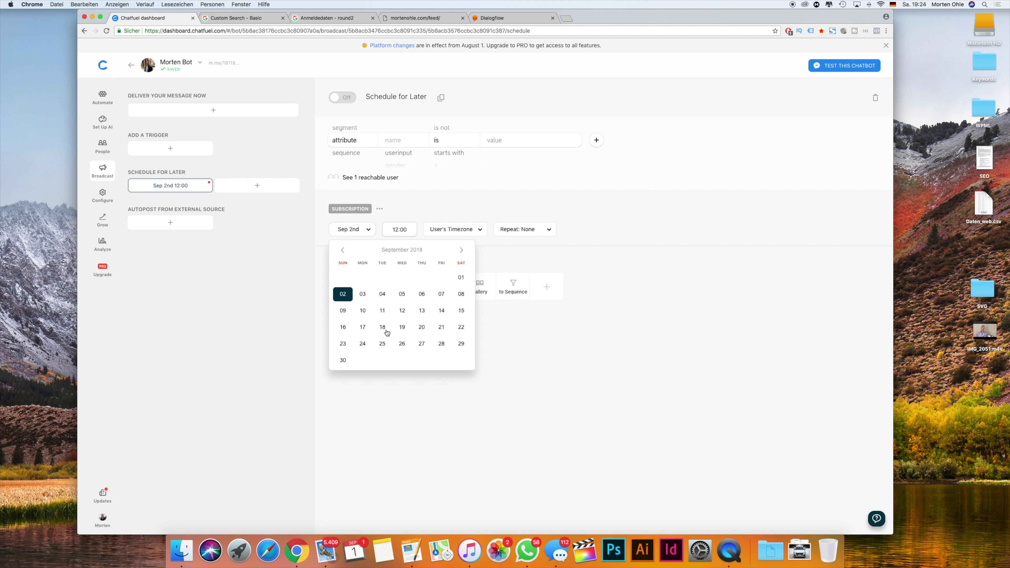
left_click(420, 295)
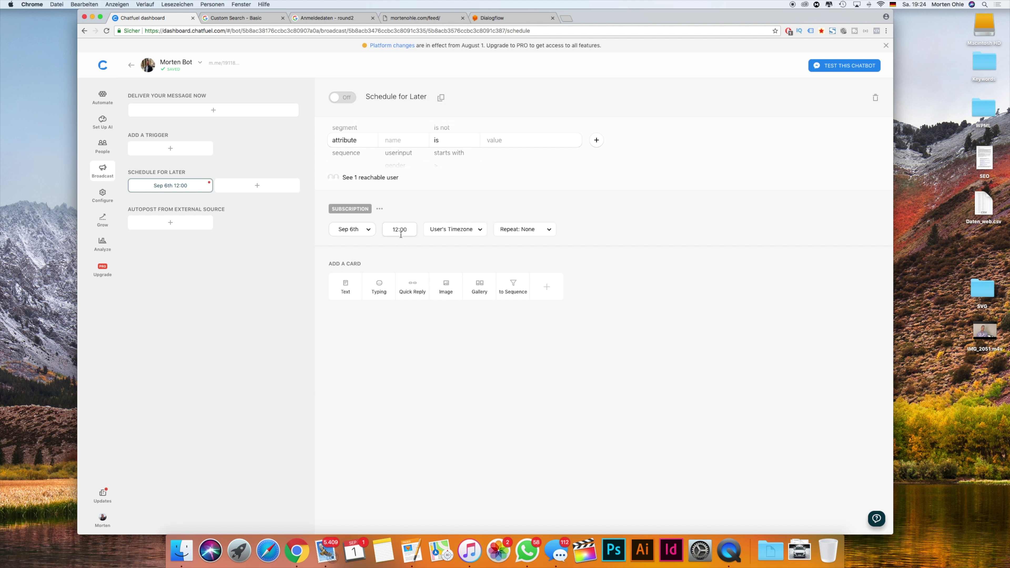
left_click_drag(399, 230, 391, 230)
type("20")
Review the timezone and repeat options available for the scheduled broadcast.
left_click(464, 232)
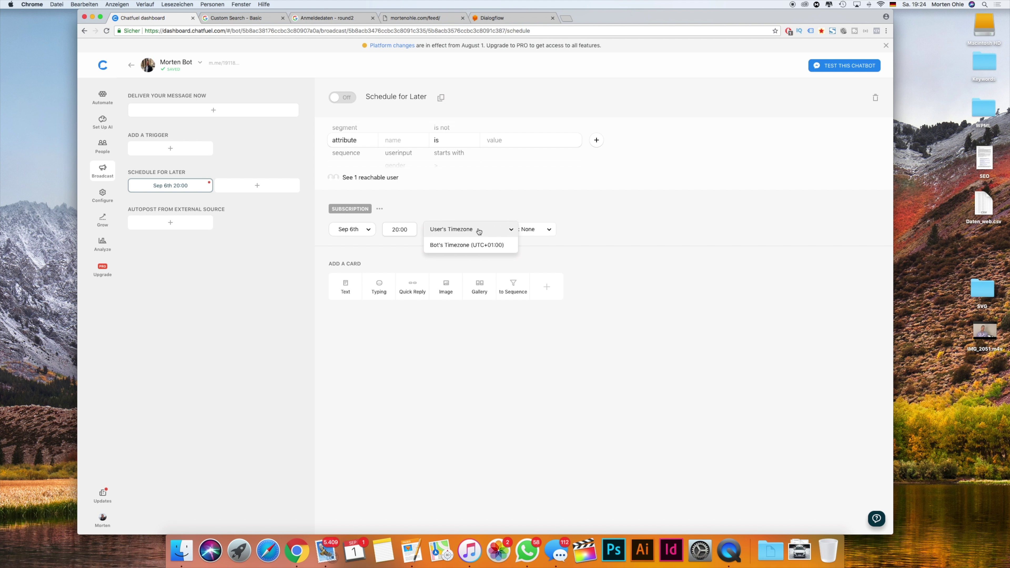
left_click(475, 218)
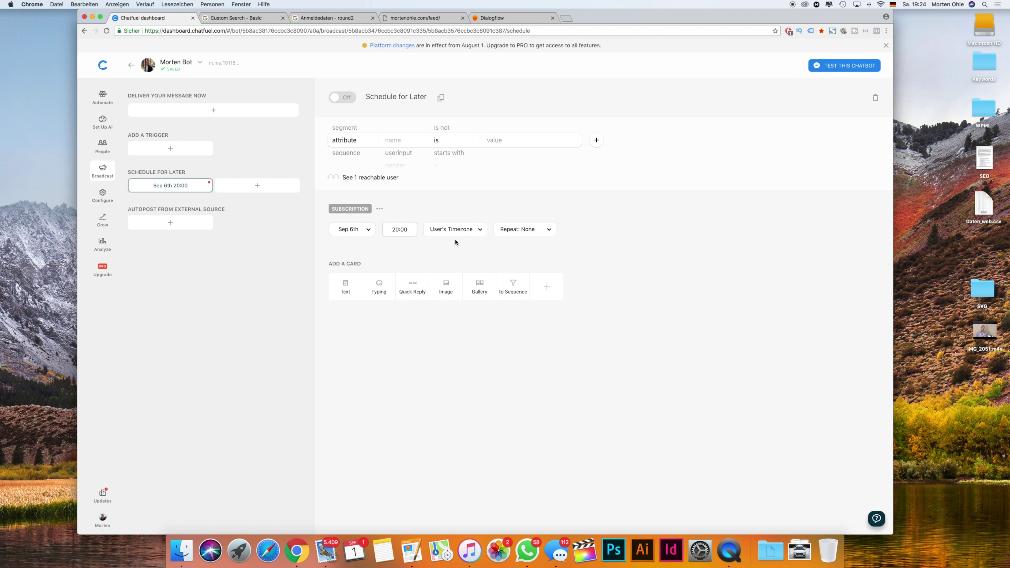
left_click(462, 233)
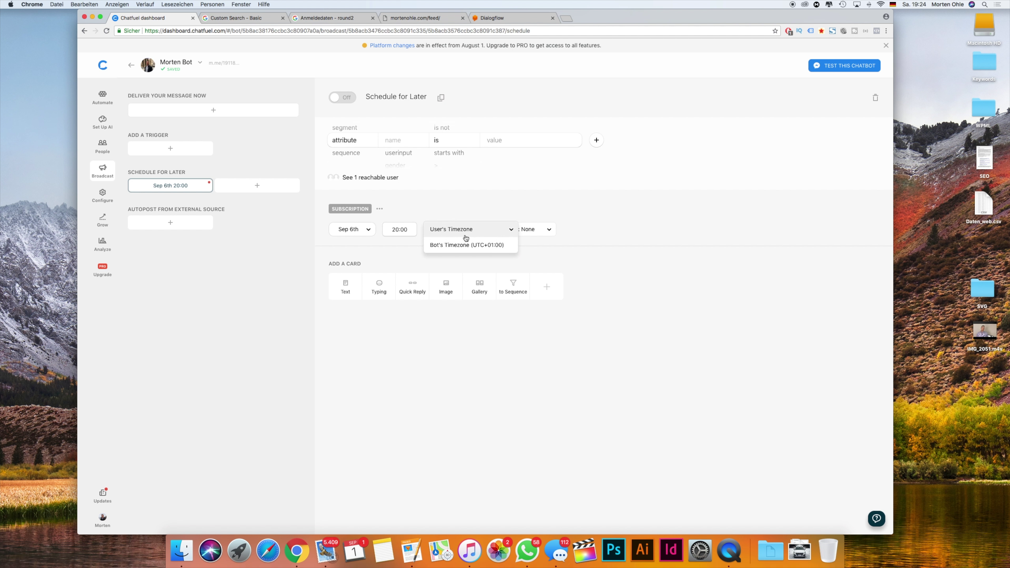
left_click(482, 206)
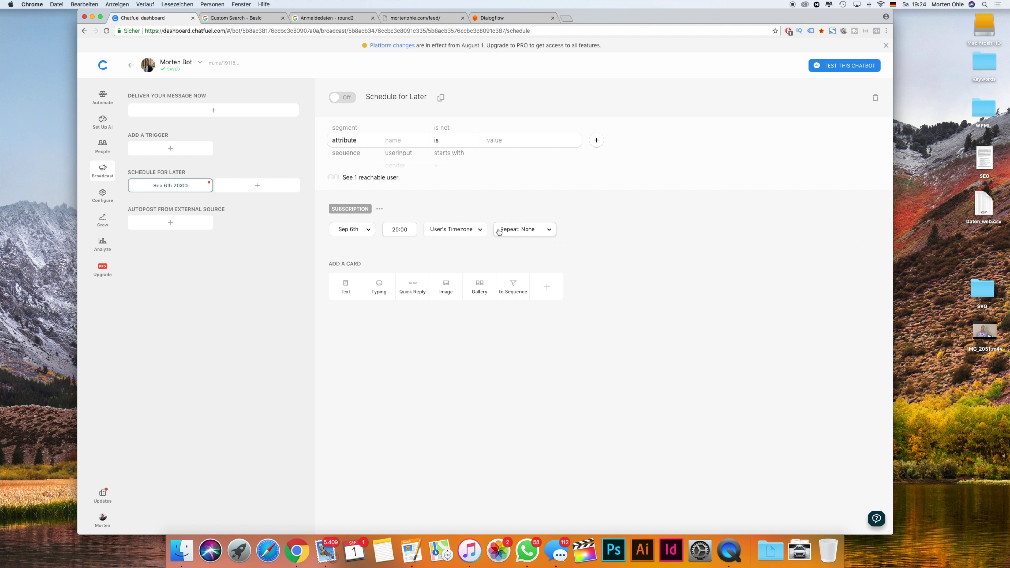
left_click(514, 230)
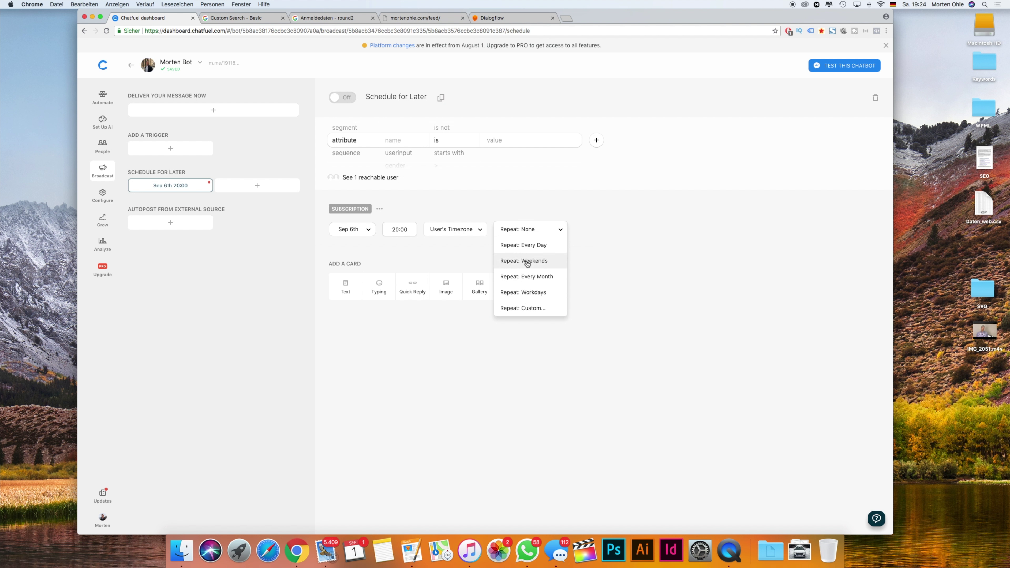
left_click(626, 226)
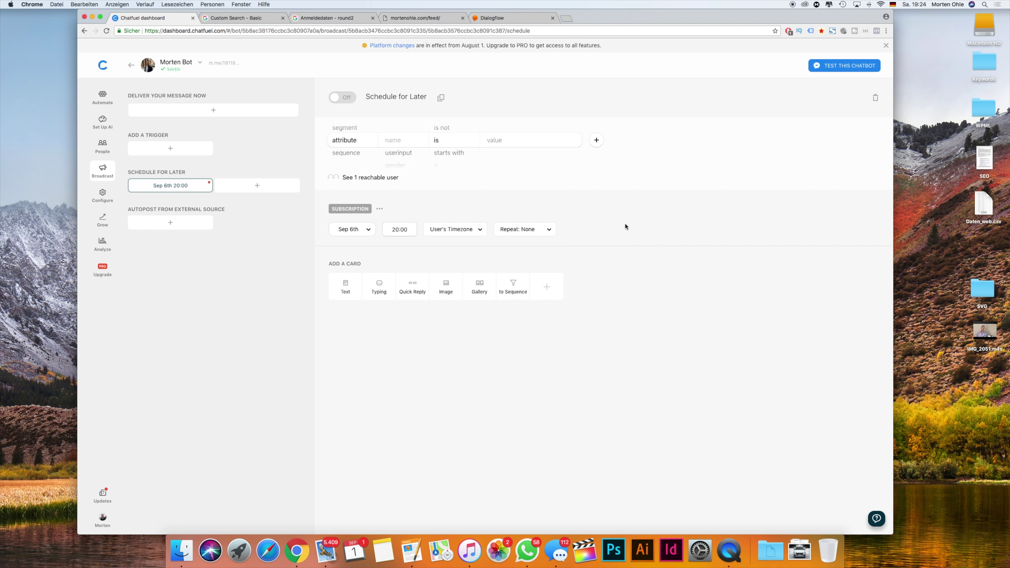
Try out the RSS (Zapier) plugin card in the scheduled broadcast, remove it and review the available plugins.
left_click(534, 291)
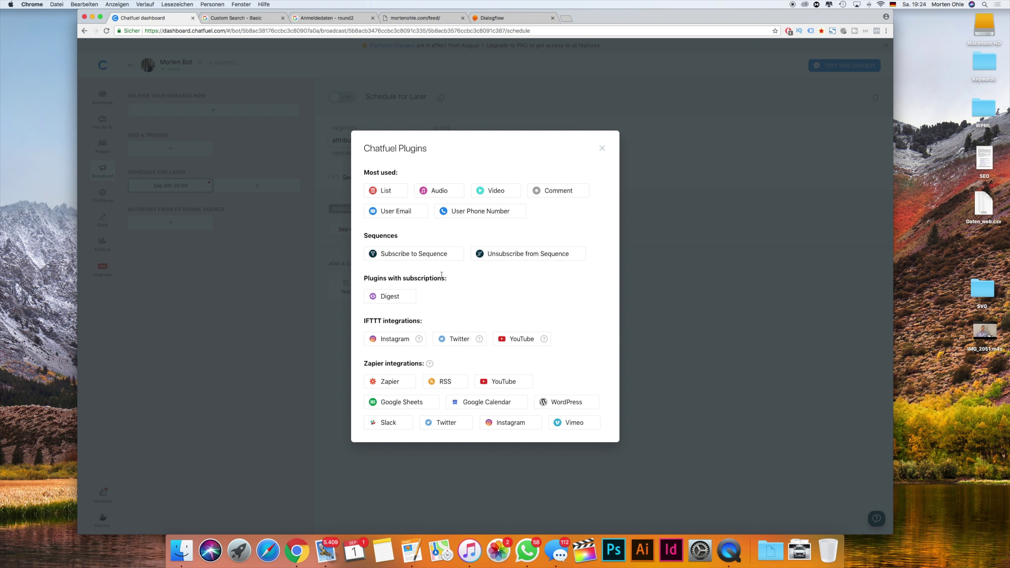
left_click(445, 383)
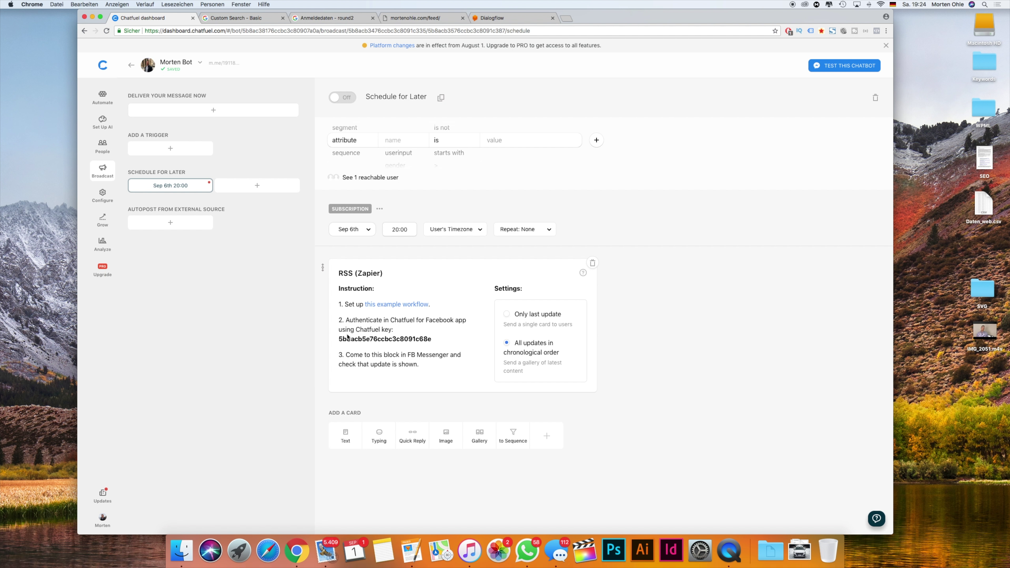
left_click(593, 263)
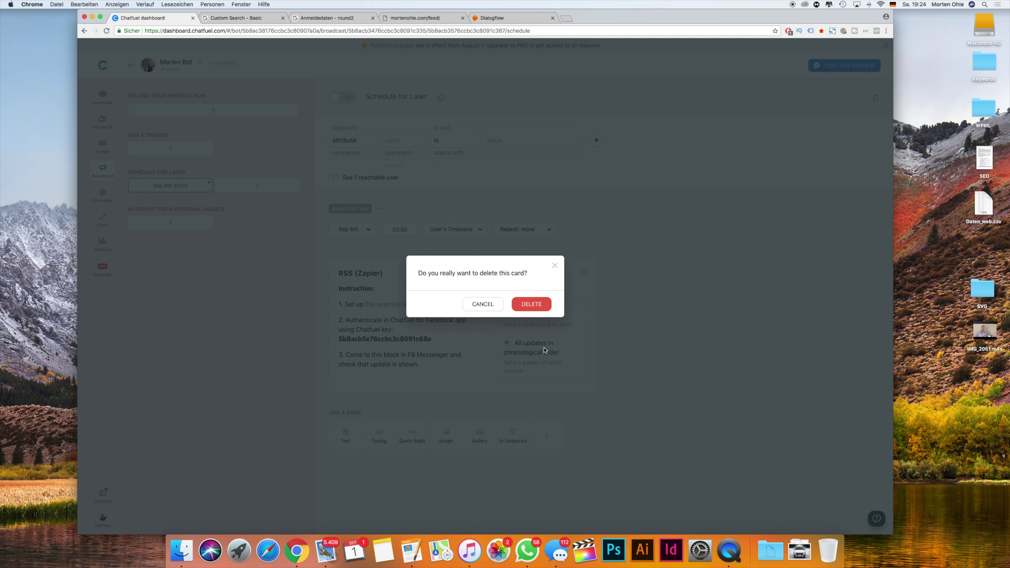
left_click(533, 306)
left_click(534, 291)
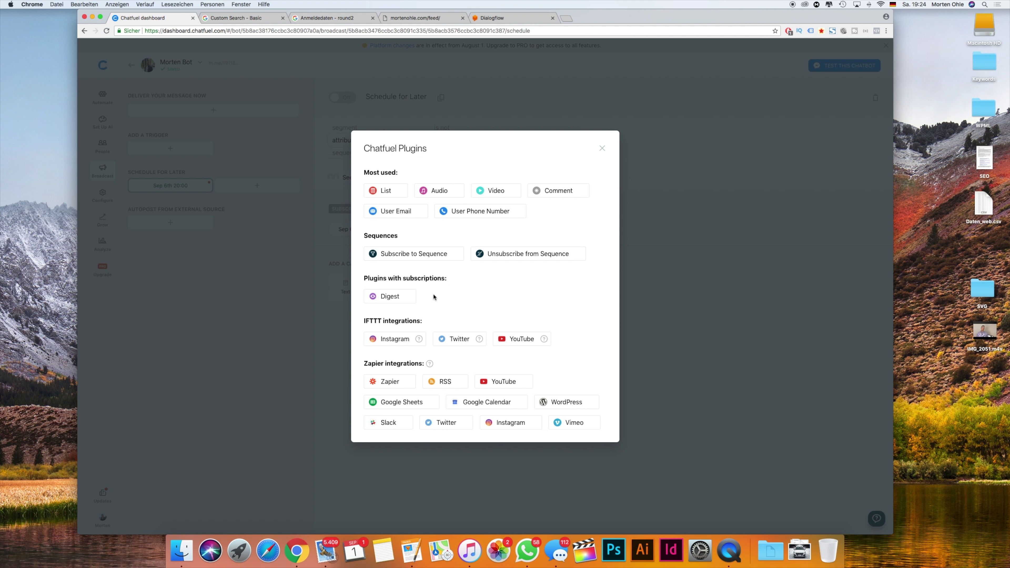
left_click(602, 148)
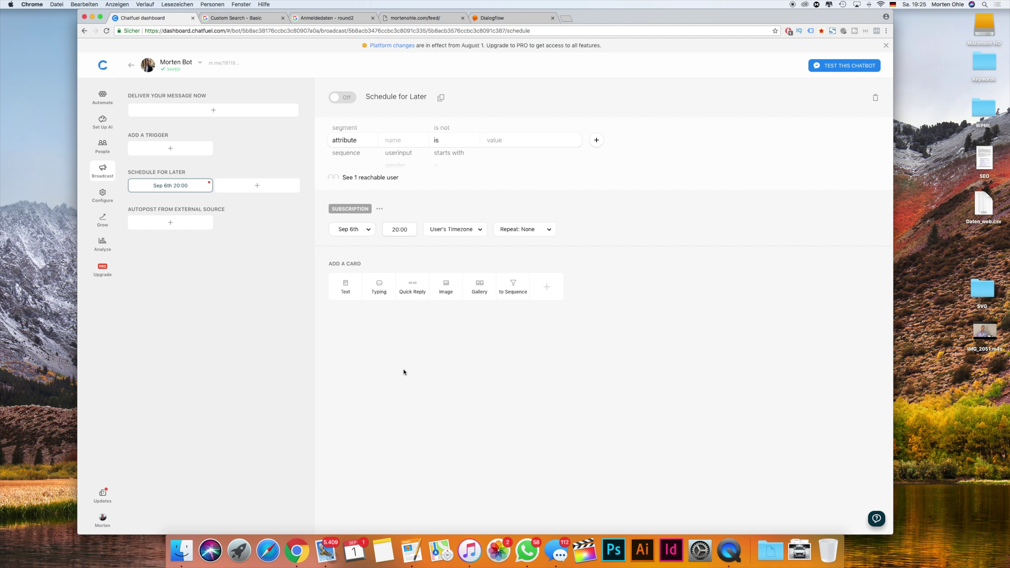
Set the scheduled broadcast to repeat on weekends and view the plugins available for it.
left_click(525, 229)
left_click(517, 258)
left_click(533, 292)
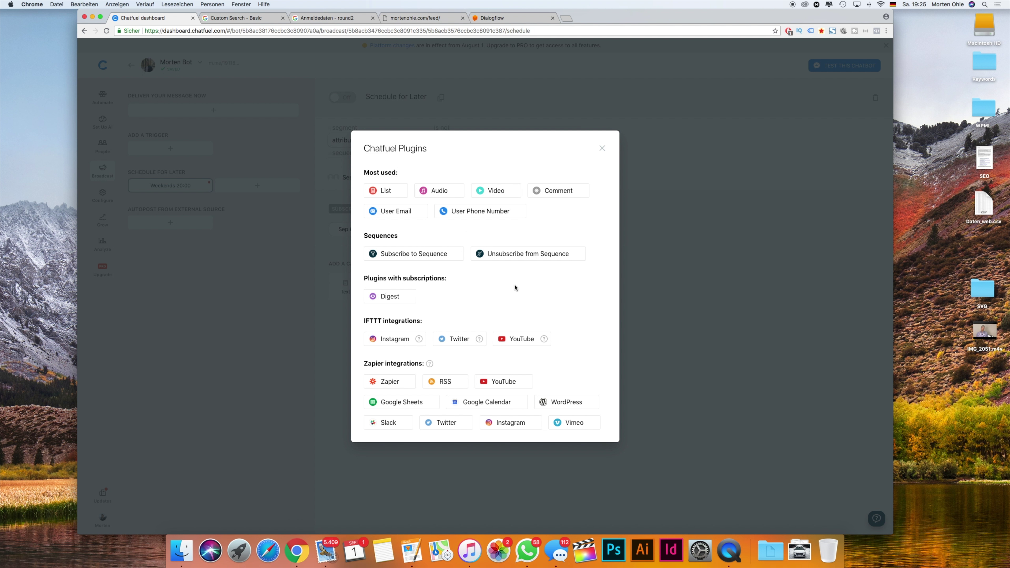
Delete the scheduled weekend broadcast and confirm its removal.
left_click(875, 98)
left_click(875, 98)
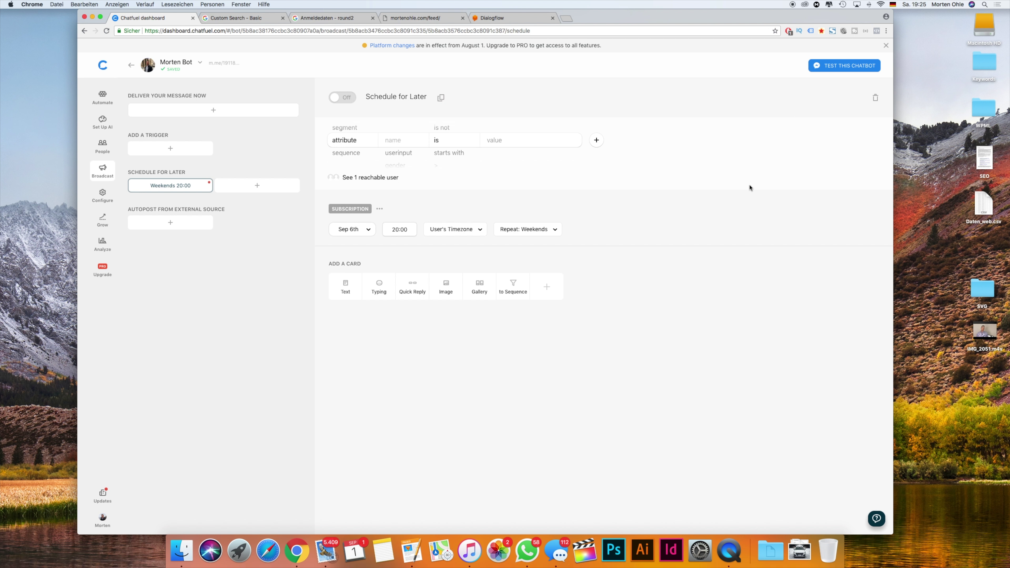
left_click(521, 304)
Add a broadcast that autoposts from an external source and view its available plugins.
left_click(167, 222)
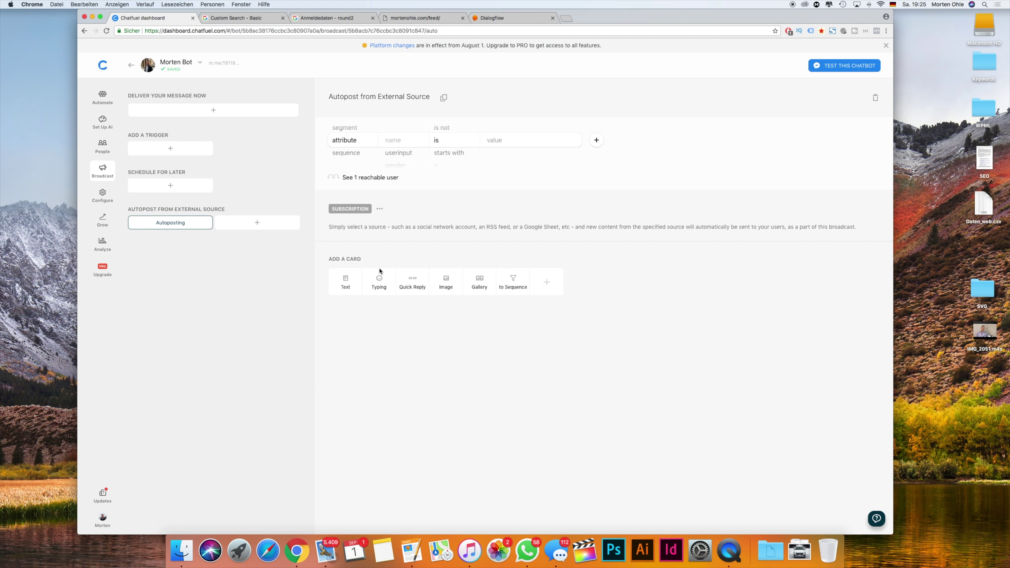
left_click(538, 282)
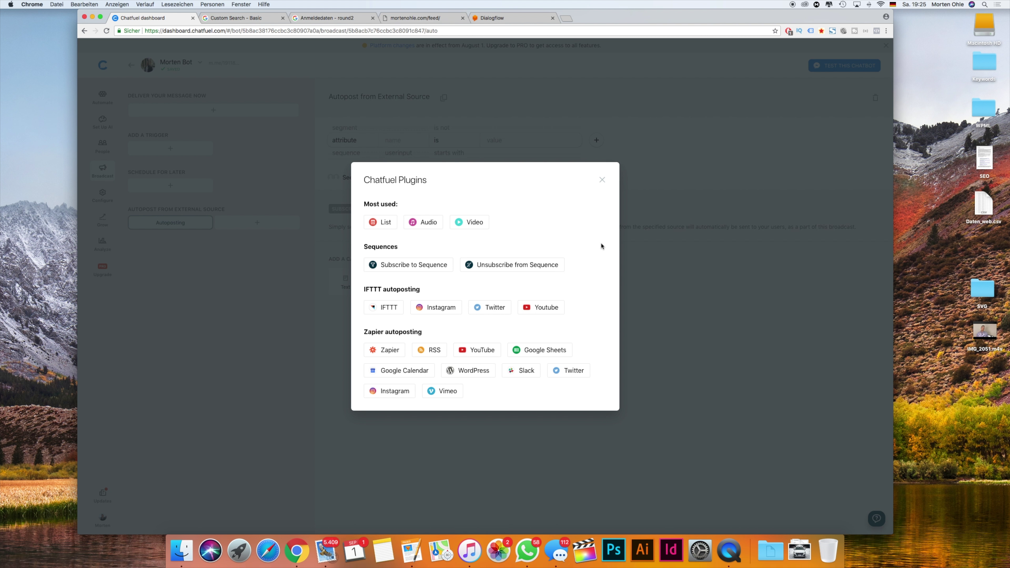
left_click(676, 215)
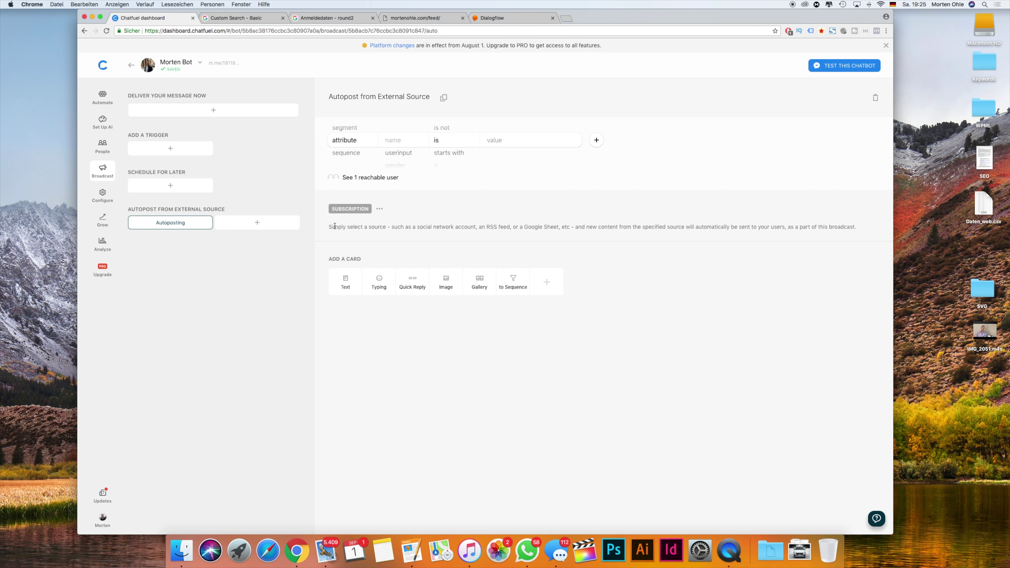
Examine the autopost broadcast's description of supported sources and its message type options.
left_click_drag(334, 226, 471, 229)
left_click(415, 234)
left_click_drag(384, 226, 469, 226)
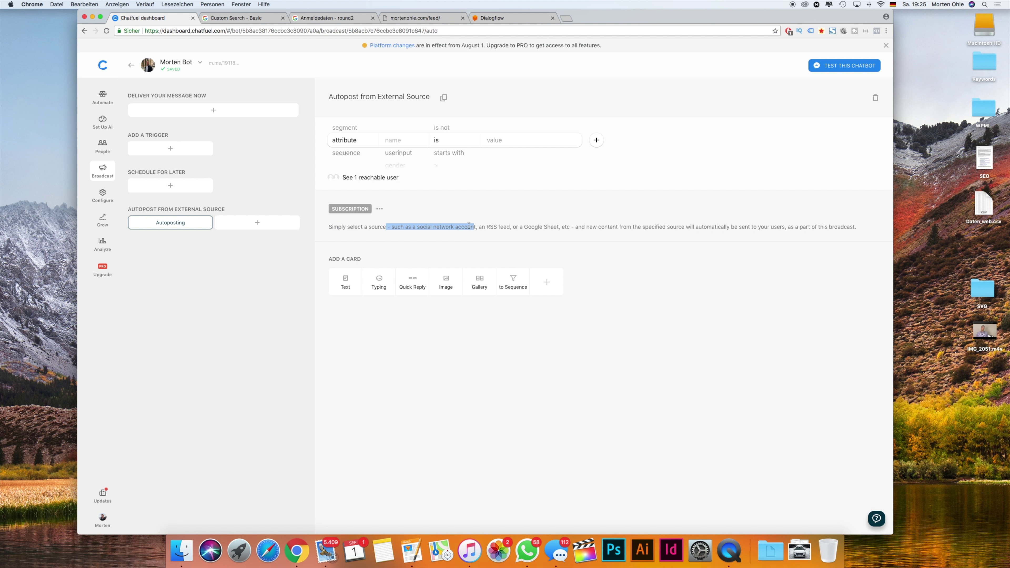
left_click(380, 209)
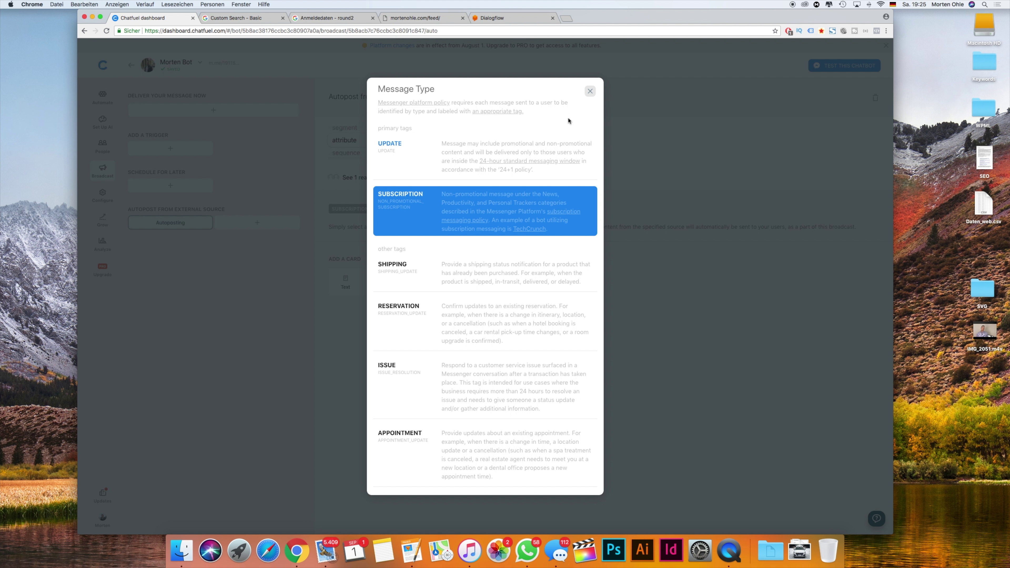
left_click(590, 91)
left_click_drag(349, 227, 528, 228)
left_click_drag(591, 232, 519, 267)
Review the IFTTT and Zapier autoposting plugins offered for the autopost broadcast.
left_click(549, 279)
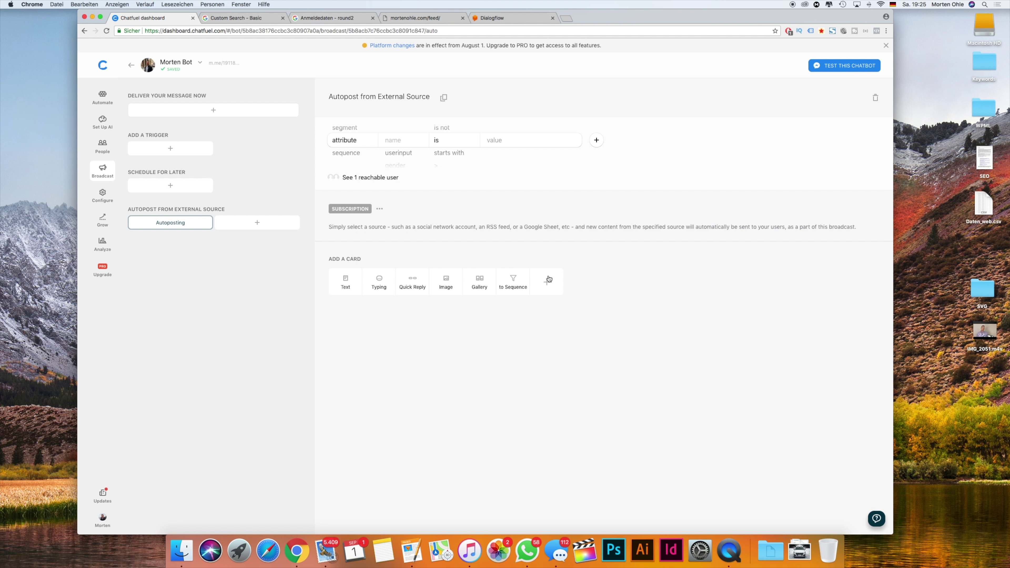
left_click(550, 279)
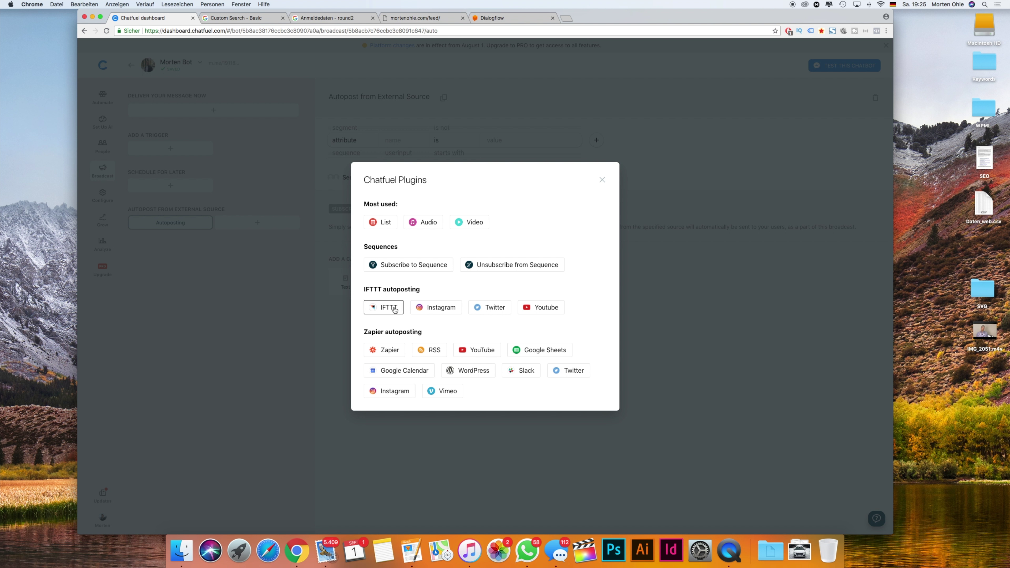
triple_click(428, 290)
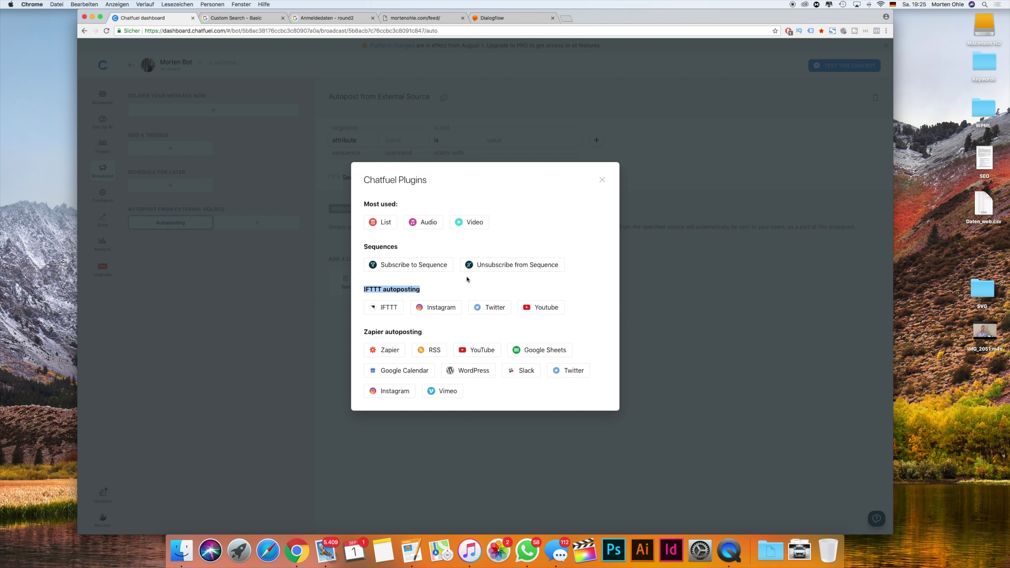
left_click_drag(356, 333, 413, 333)
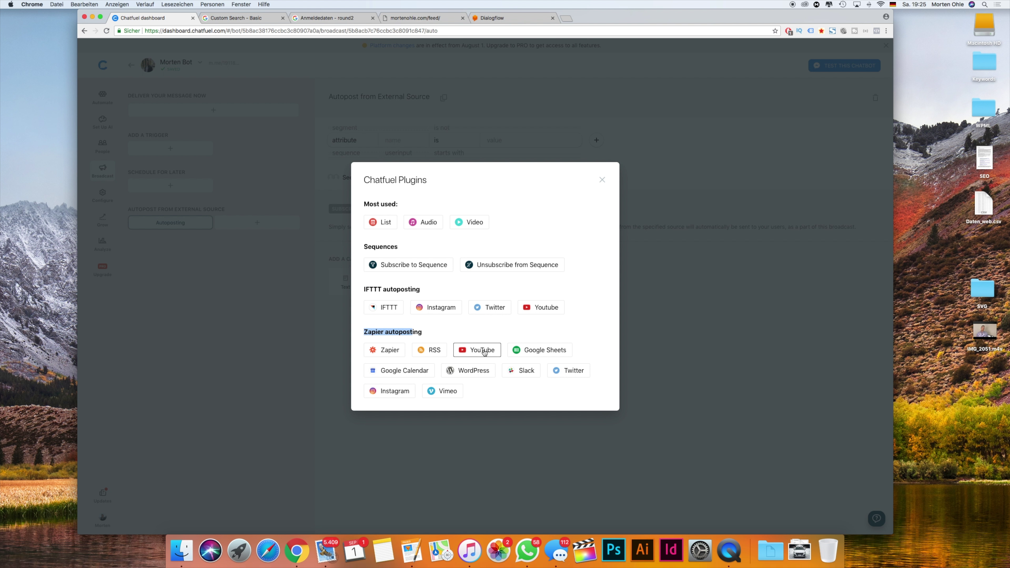
left_click(602, 181)
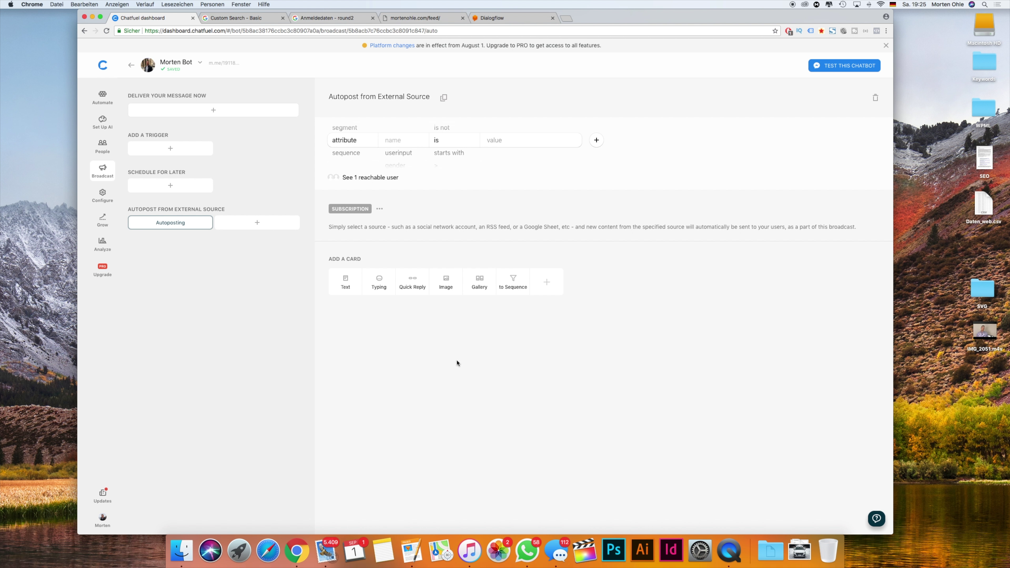
left_click(547, 282)
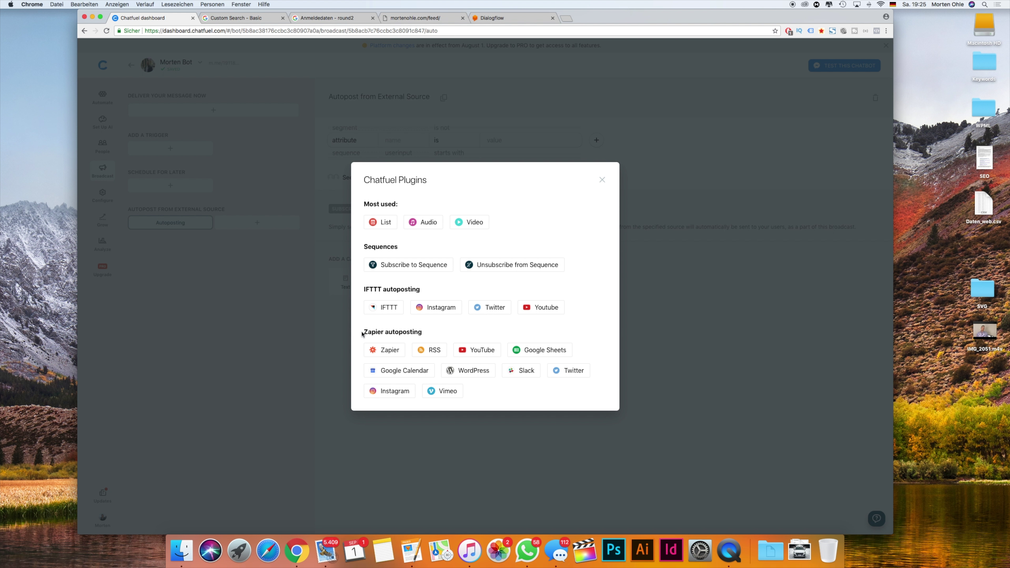
left_click_drag(363, 332, 385, 332)
left_click(602, 180)
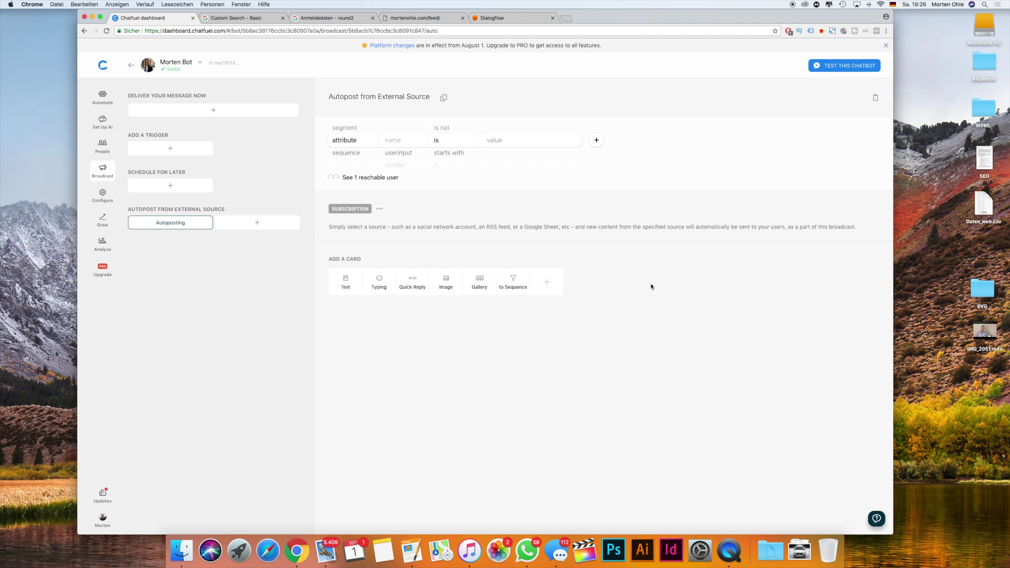
Add a YouTube (Zapier) card to the autopost broadcast and look at its setup instructions.
left_click(545, 293)
left_click(470, 351)
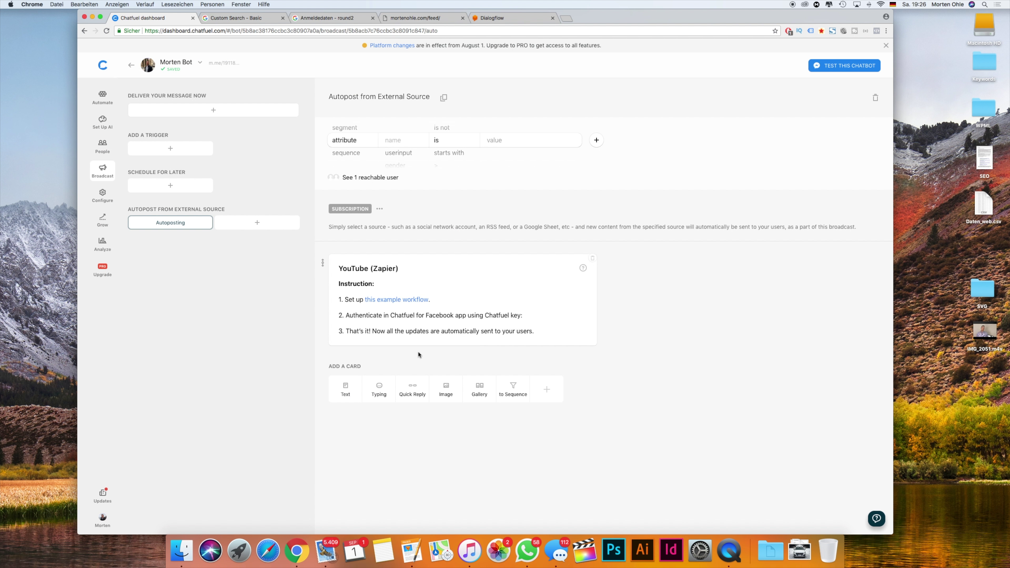
left_click_drag(338, 269, 408, 274)
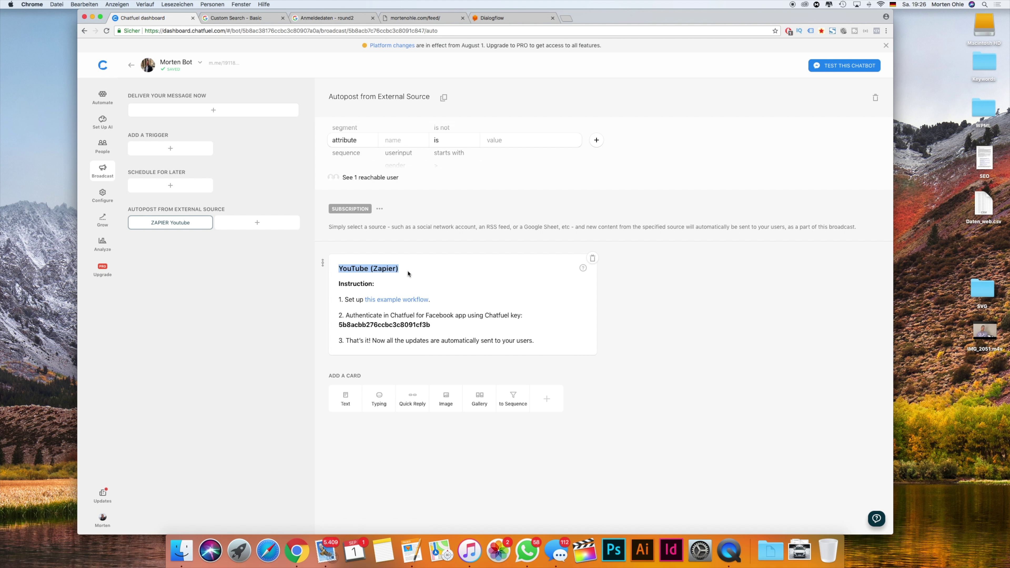
Delete the YouTube (Zapier) card and the autopost broadcast block, confirming both removals.
left_click(592, 258)
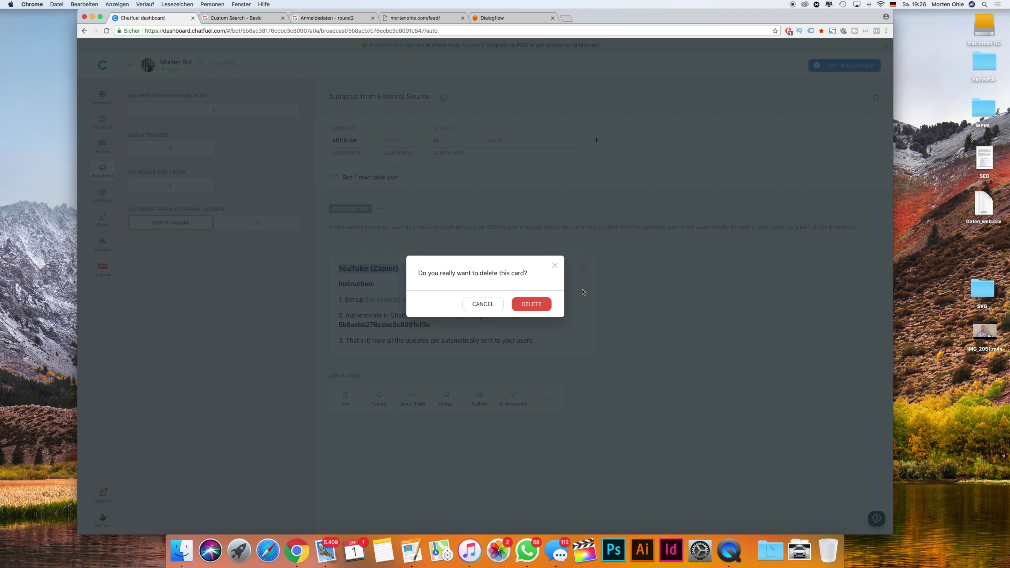
left_click(537, 307)
left_click(875, 98)
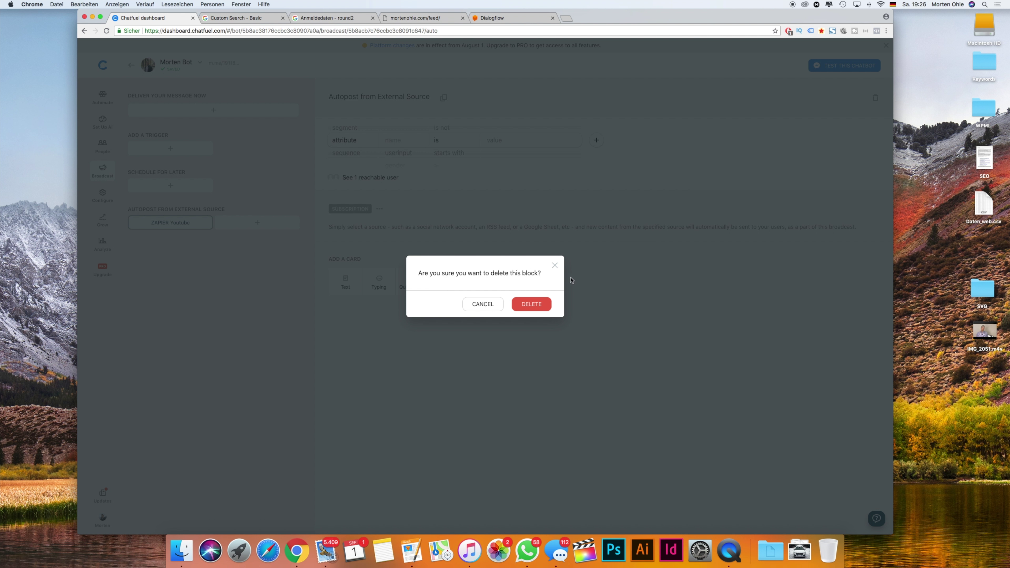
left_click(540, 303)
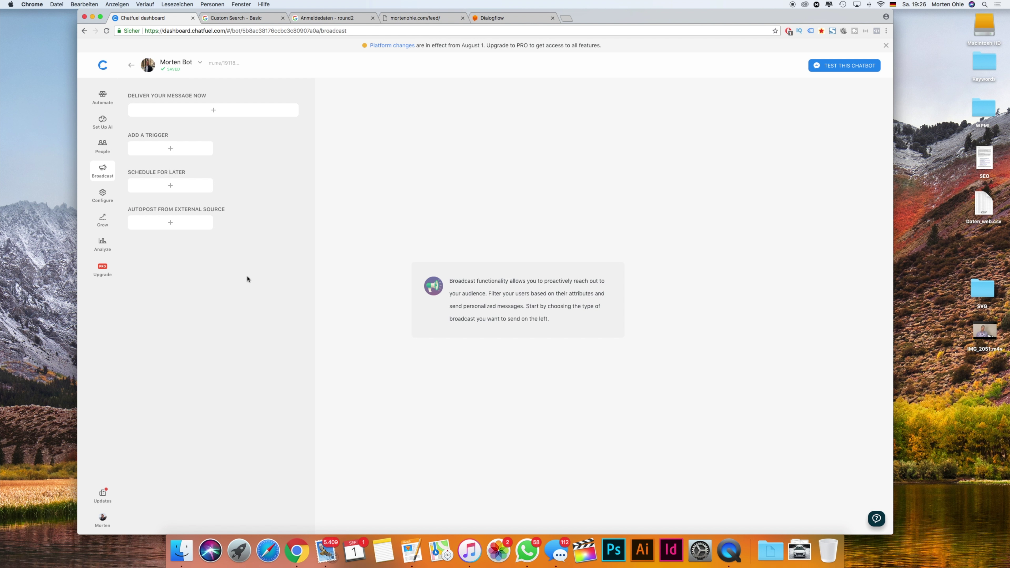
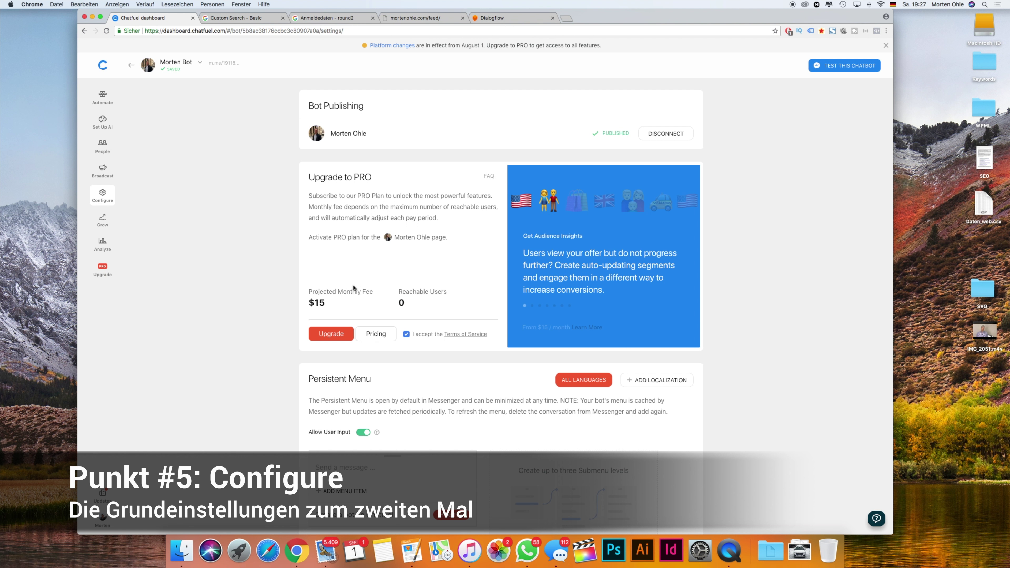
Add a persistent menu item named "Suche" that links to the Suche block.
scroll(357, 290, "down", 3)
scroll(357, 290, "down", 5)
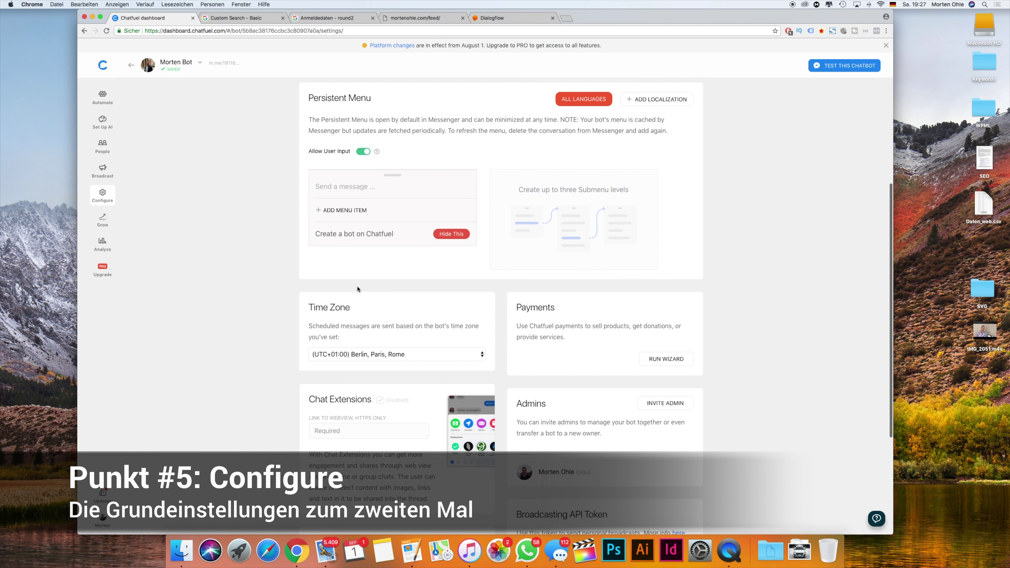
left_click(347, 186)
left_click(253, 178)
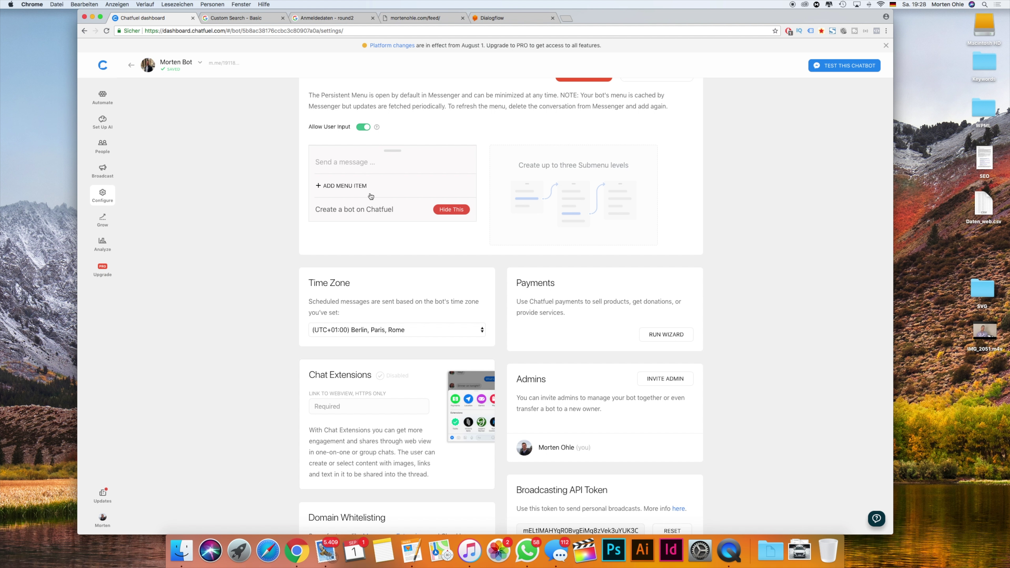
left_click(376, 187)
type("S")
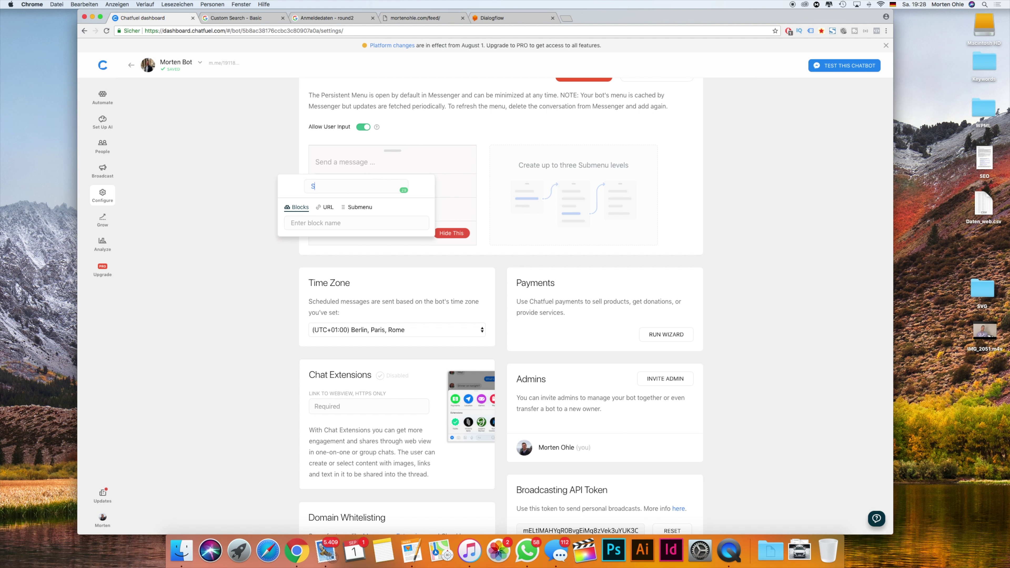
type("uche")
key("Tab")
type("Suche")
key("Return")
left_click(203, 141)
Add a second persistent menu item named "Blog Artikel" that links to the Blog Artikel block.
left_click(348, 217)
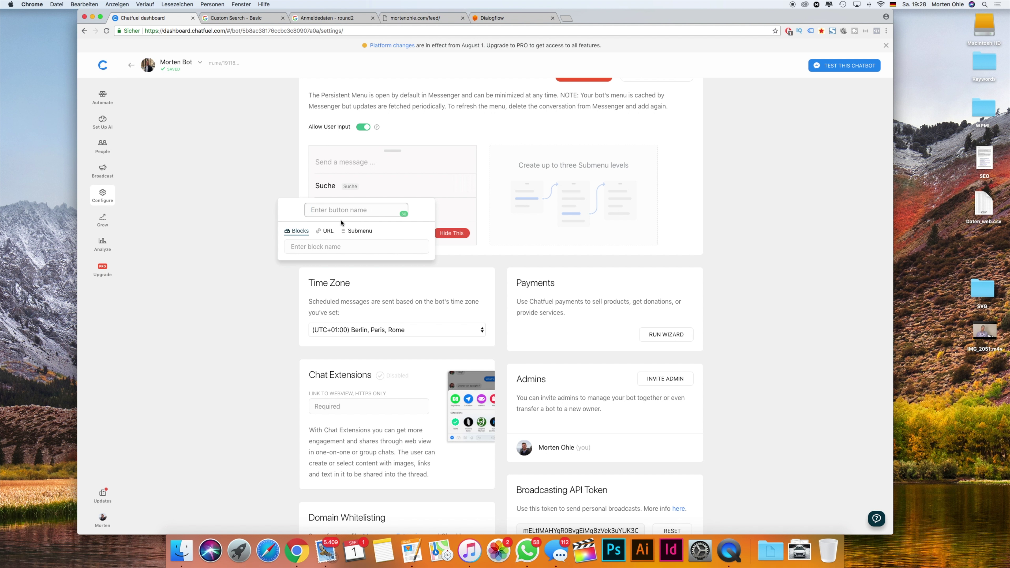
type("Blog Arti")
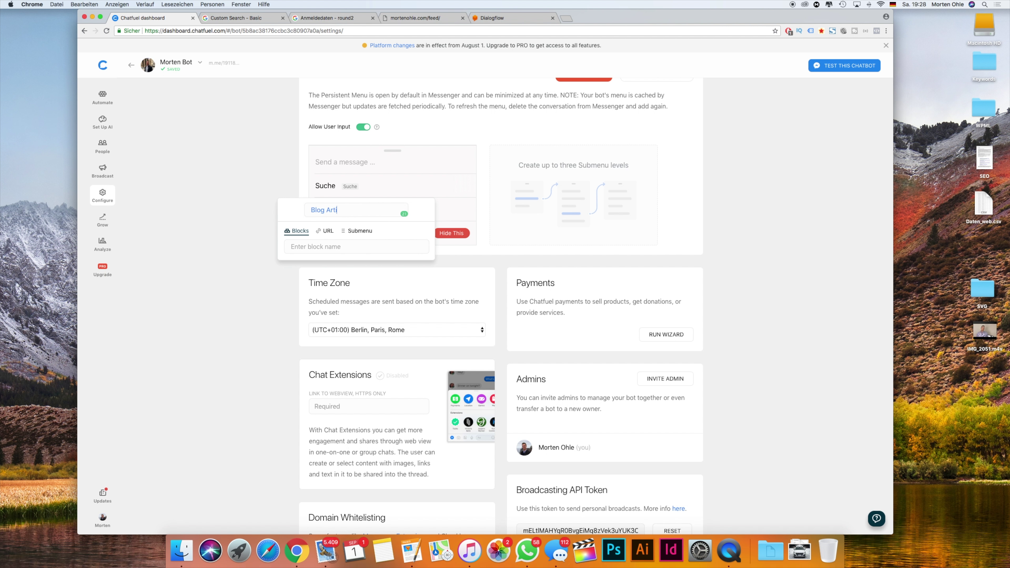
type("kel")
key("Tab")
type("Blo")
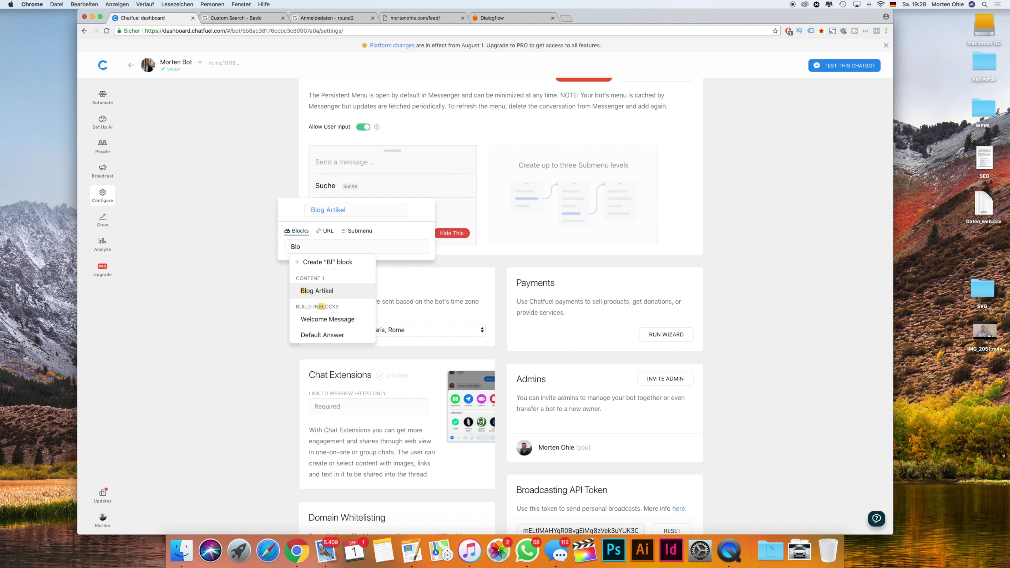
key("Return")
left_click(241, 205)
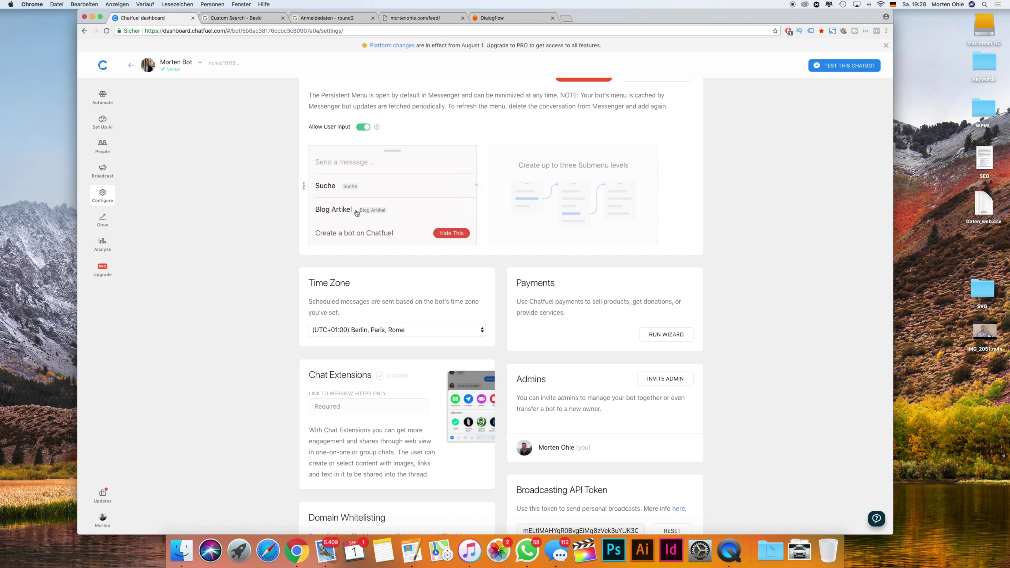
Open the bot's growth tools and examine the Customer Chat Plugin for the website.
scroll(287, 234, "down", 5)
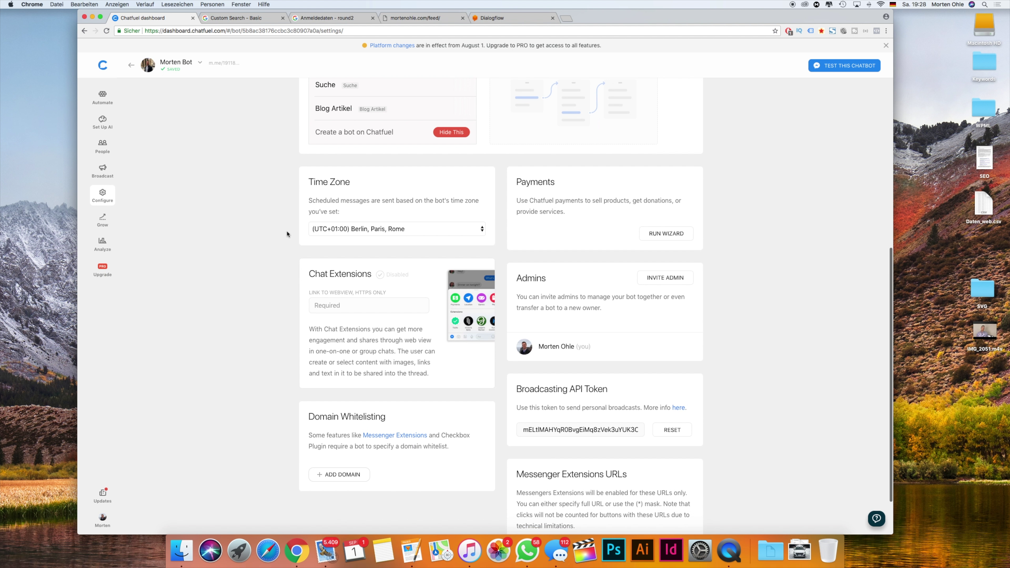
left_click(103, 219)
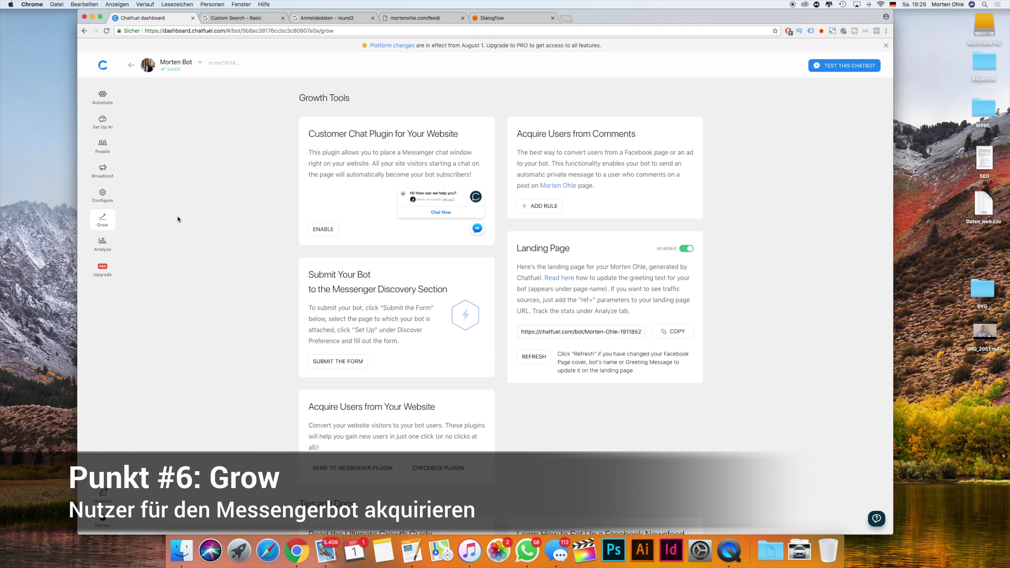
left_click_drag(311, 134, 362, 133)
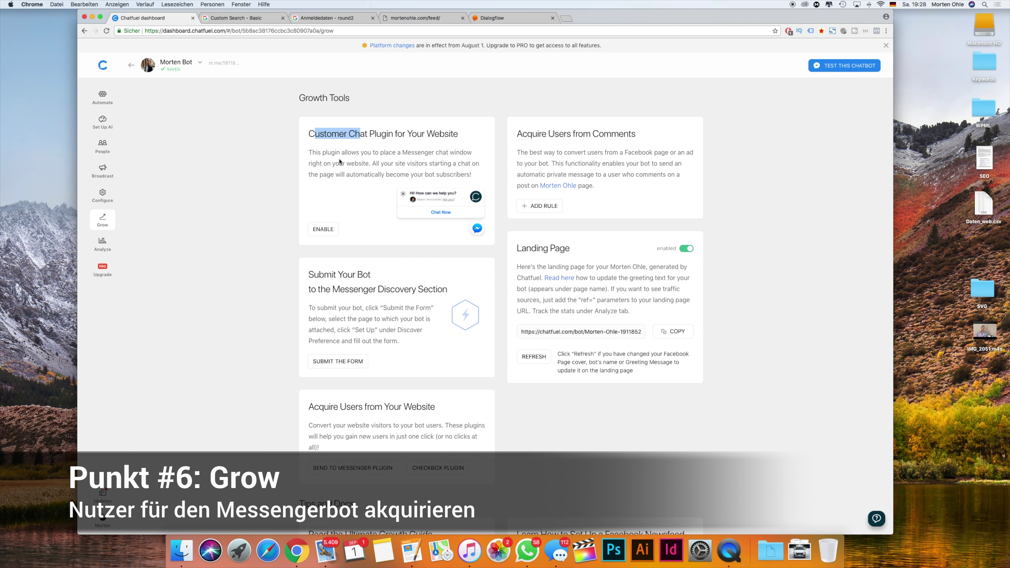
left_click(338, 161)
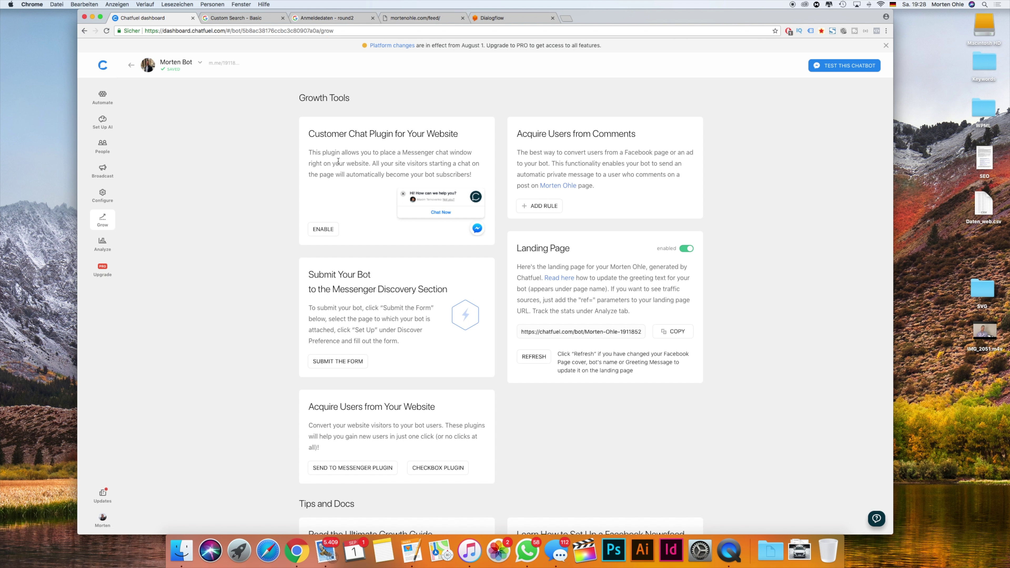
left_click_drag(307, 134, 356, 152)
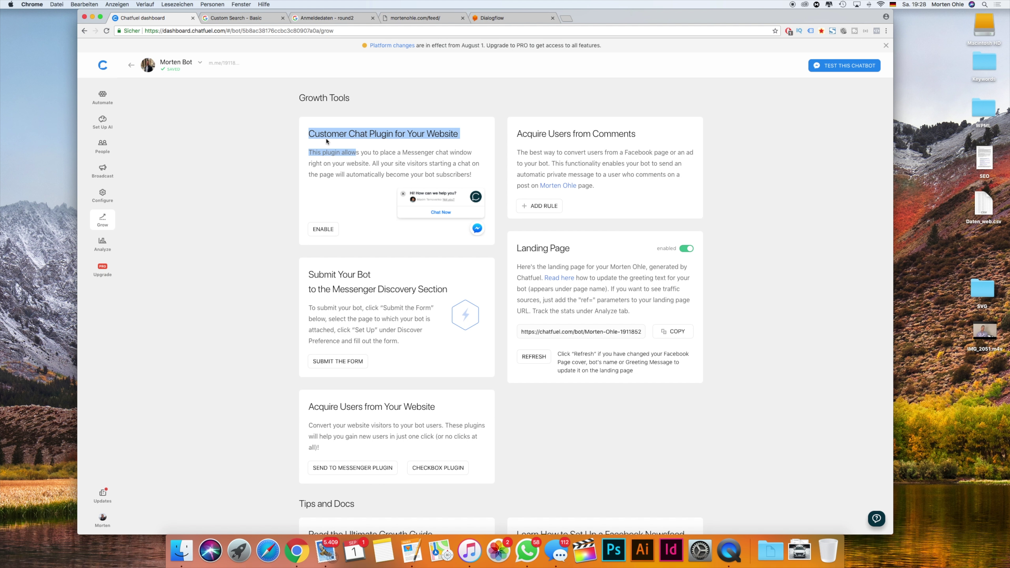
left_click(304, 136)
left_click_drag(304, 136, 455, 143)
Examine the description of the Acquire Users from Comments growth tool.
left_click_drag(512, 135, 645, 137)
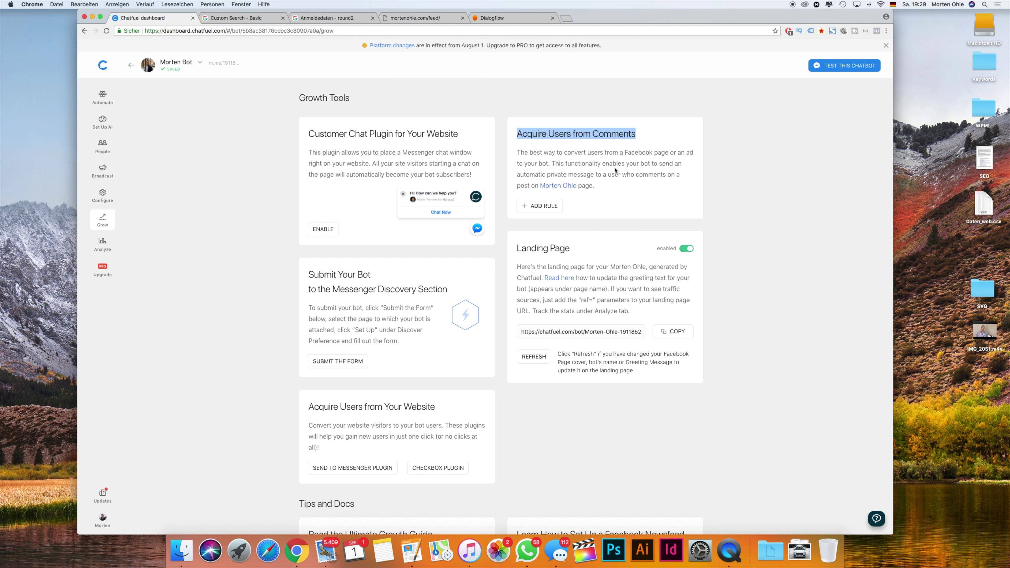
left_click_drag(613, 187, 536, 153)
left_click(594, 184)
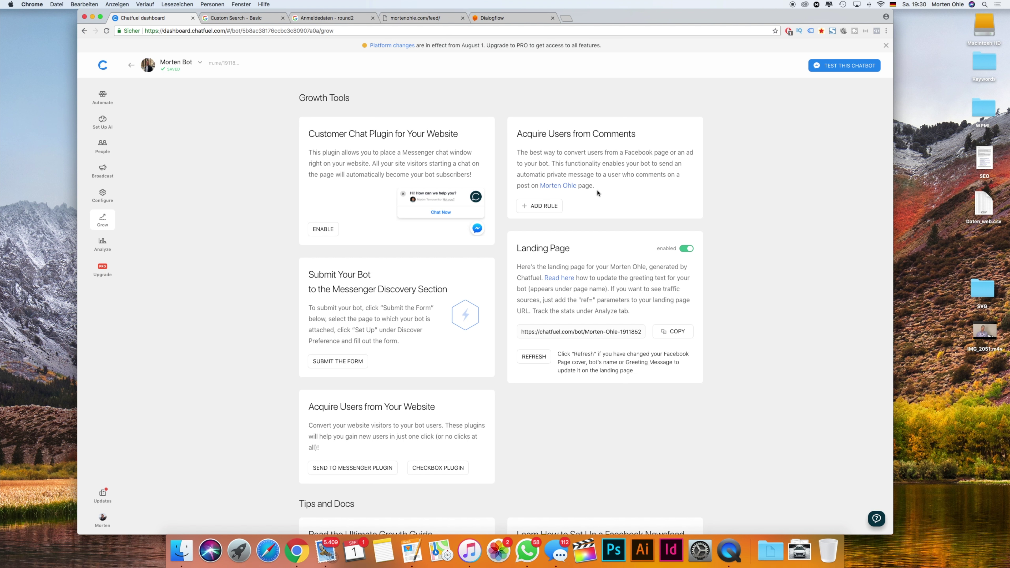
Start a comment autoreply rule named "Lead Magnet" that tracks comments under a specific post.
left_click(547, 206)
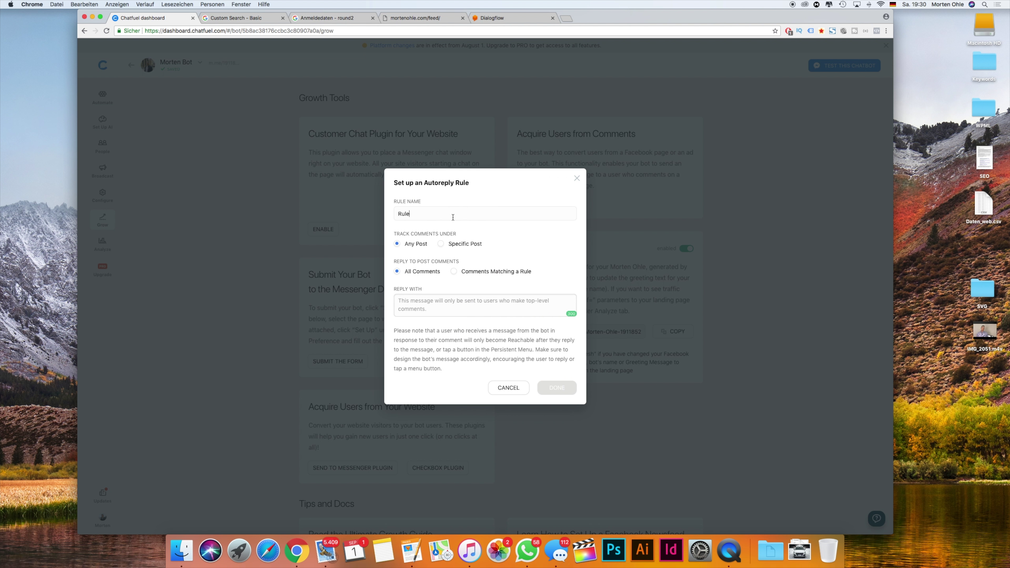
left_click_drag(420, 215, 336, 217)
type("LEd")
type("ead Magnet")
left_click(453, 244)
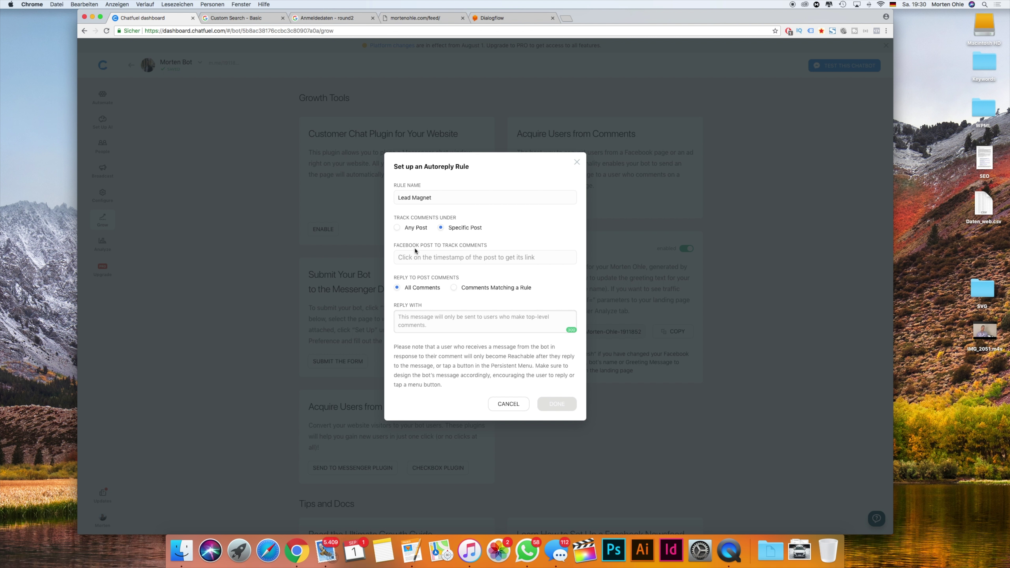
Compare the Any Post and Specific Post tracking options, leaving Specific Post chosen, and inspect the Facebook post link field.
left_click_drag(393, 245, 486, 247)
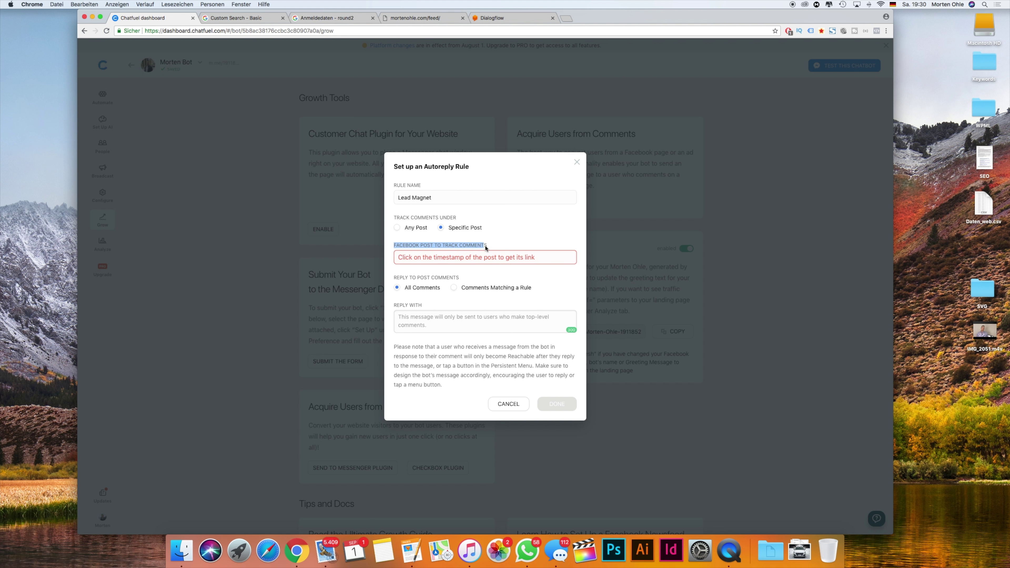
left_click(473, 261)
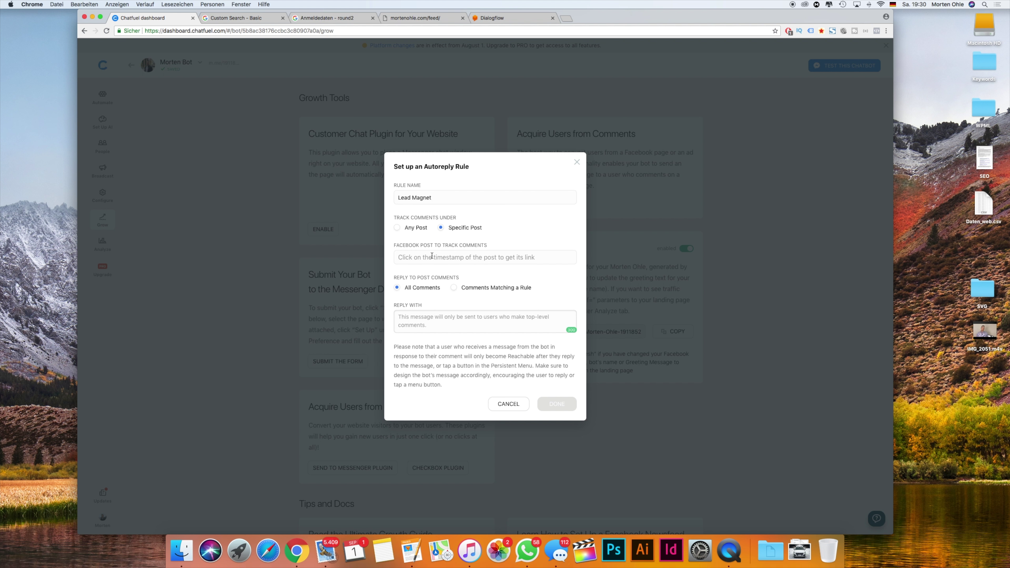
left_click(416, 228)
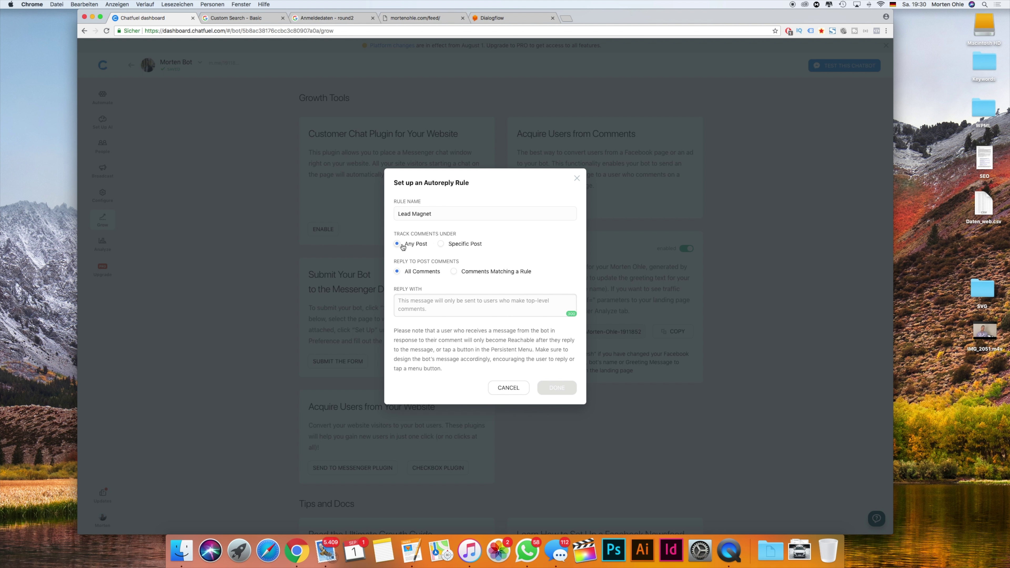
left_click(448, 246)
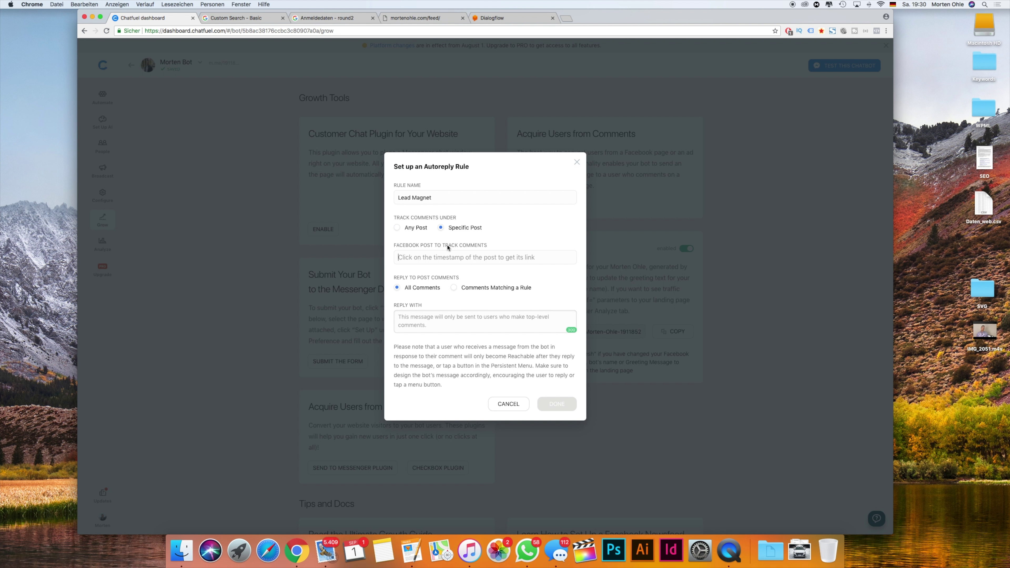
left_click(410, 258)
left_click(413, 315)
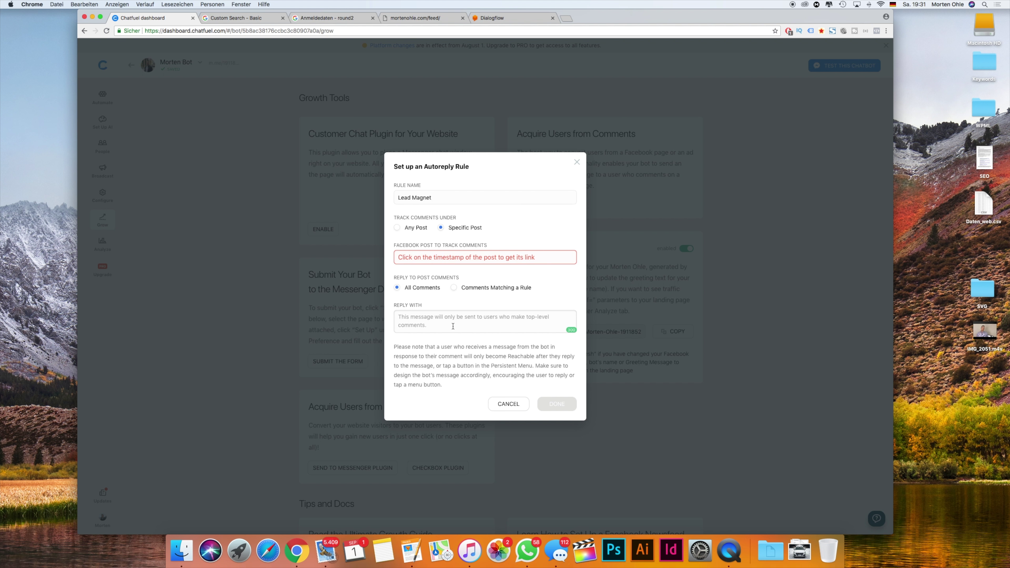
Compare replying to comments matching a rule with replying to all comments, leaving All Comments chosen.
left_click(478, 289)
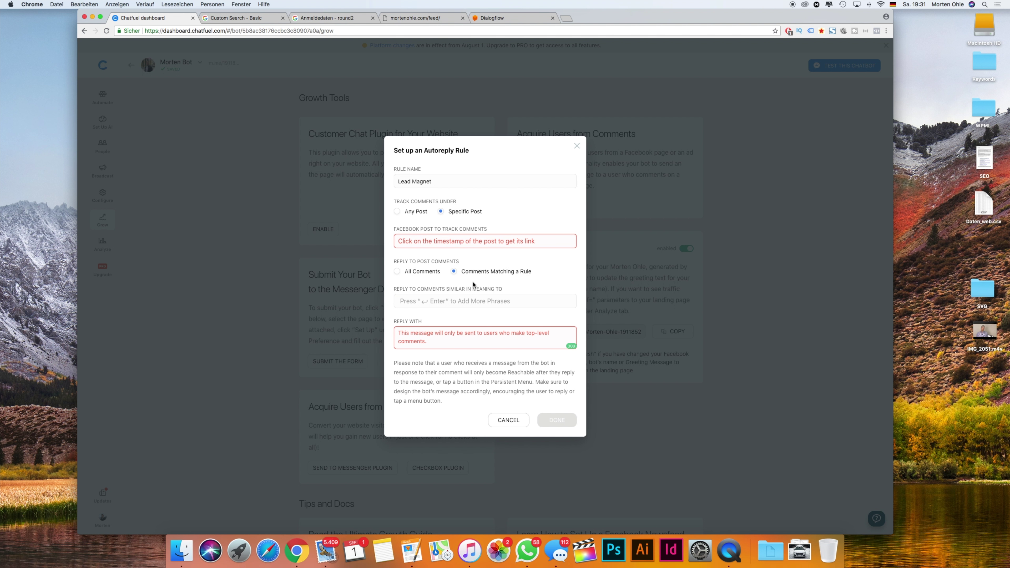
left_click(410, 272)
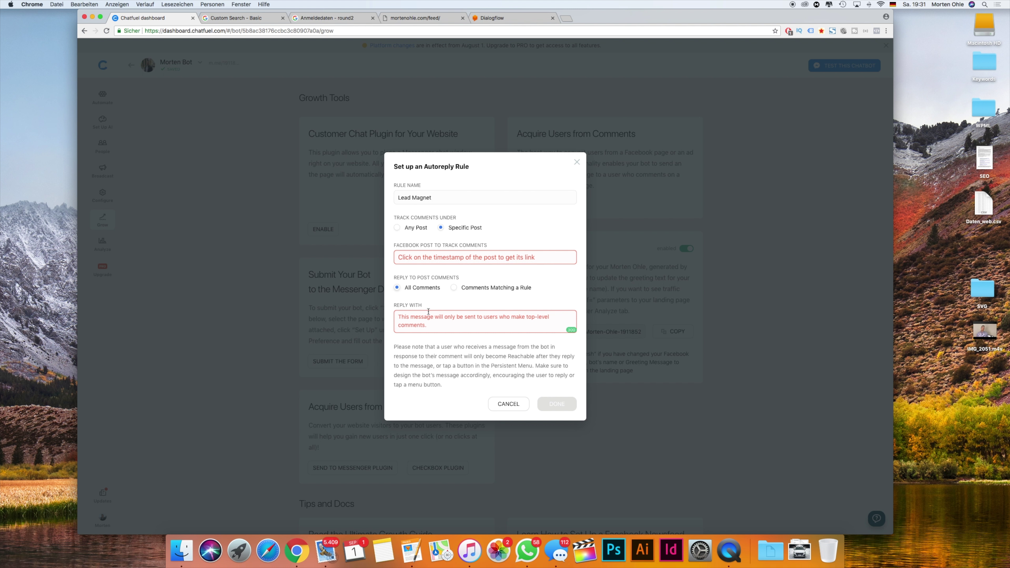
left_click(469, 287)
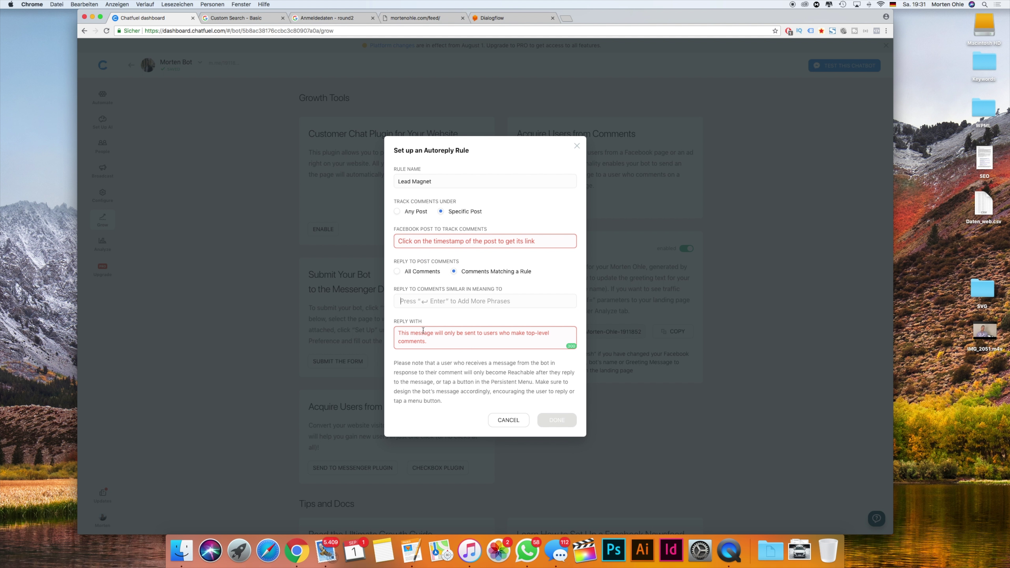
left_click(416, 276)
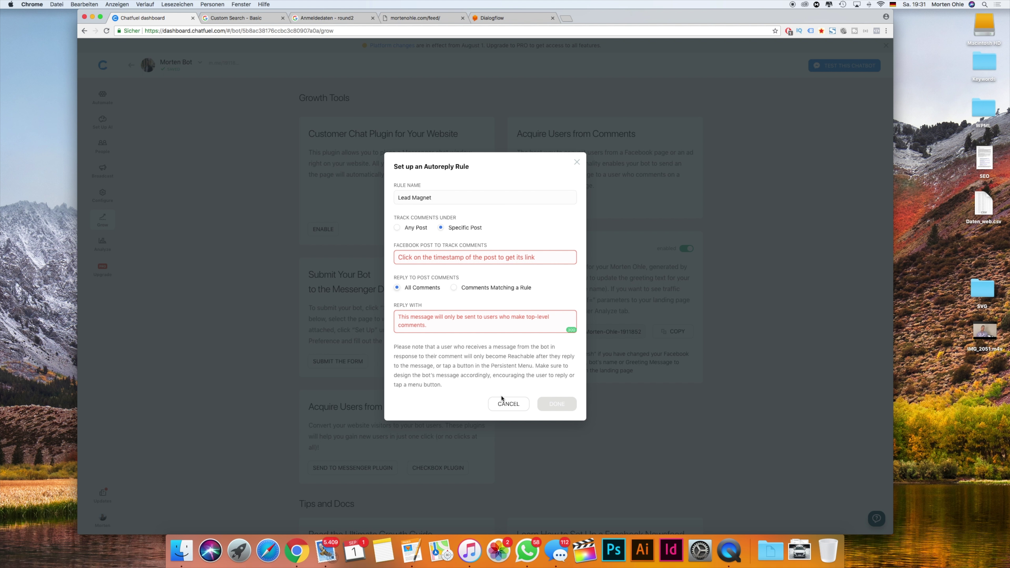
Examine the reply message field and the note about reachable users, and discard the autoreply rule.
left_click(457, 330)
type("w")
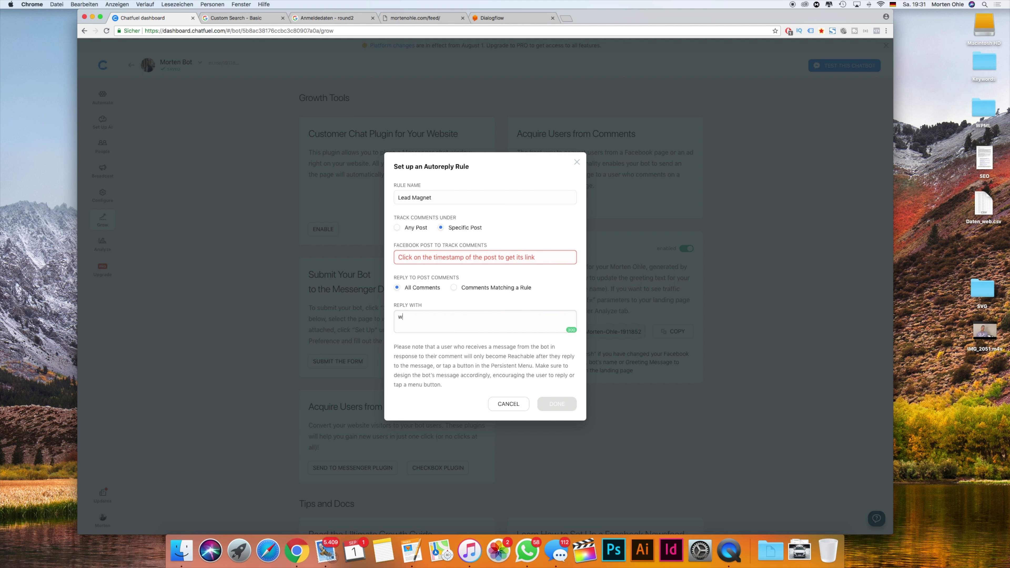
key("BackSpace")
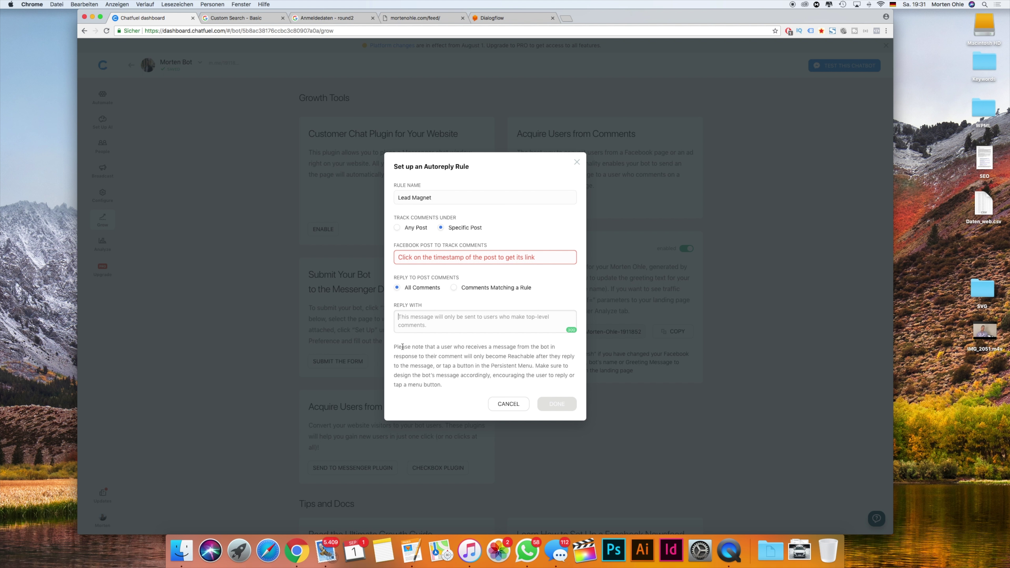
left_click_drag(394, 348, 492, 350)
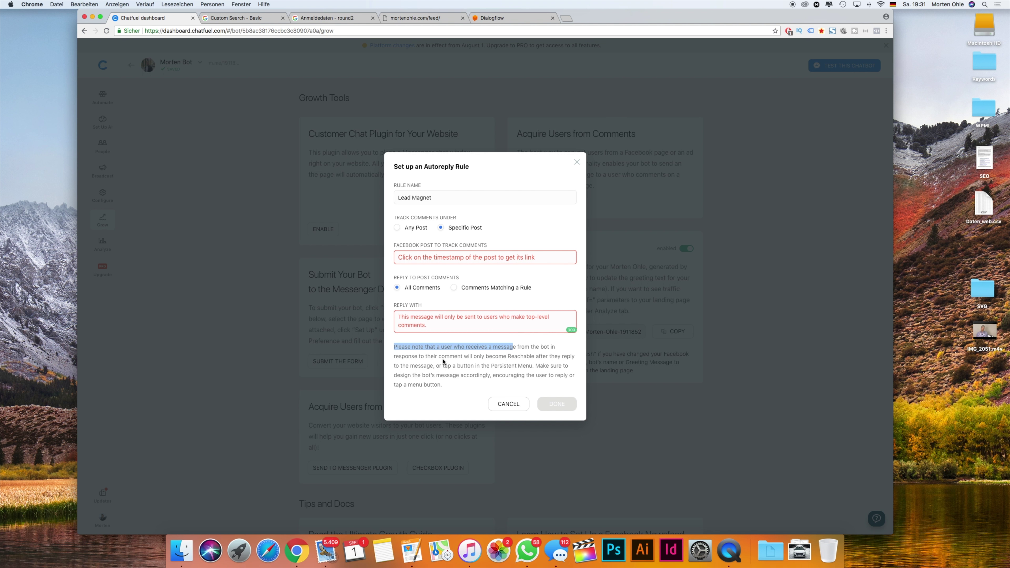
left_click_drag(392, 366, 541, 377)
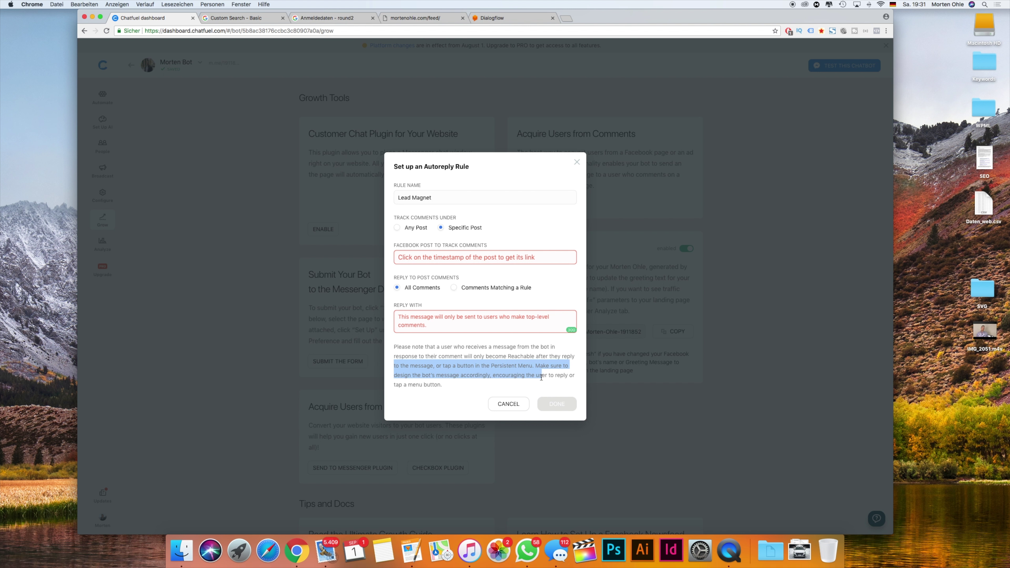
left_click(438, 318)
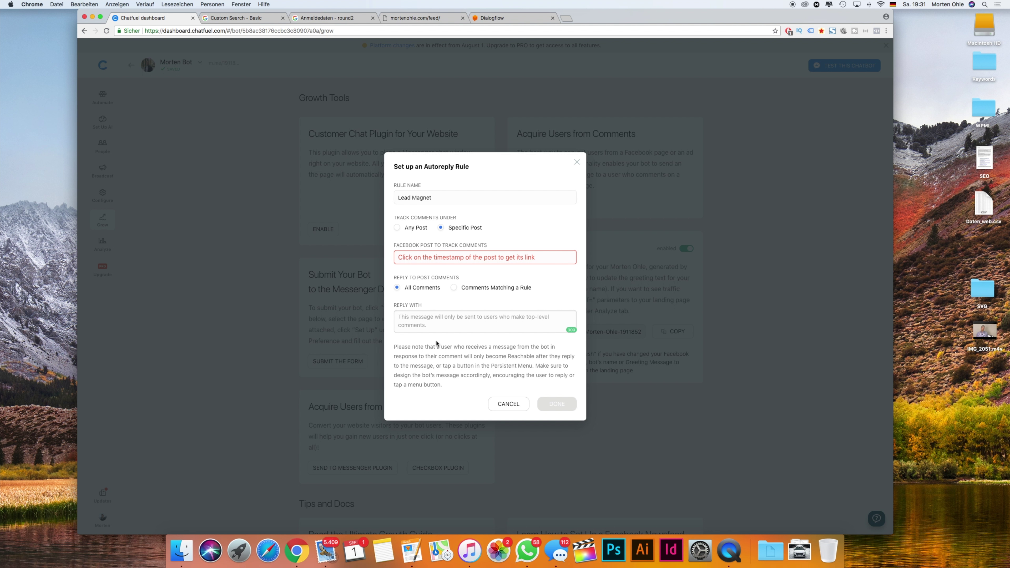
left_click(524, 405)
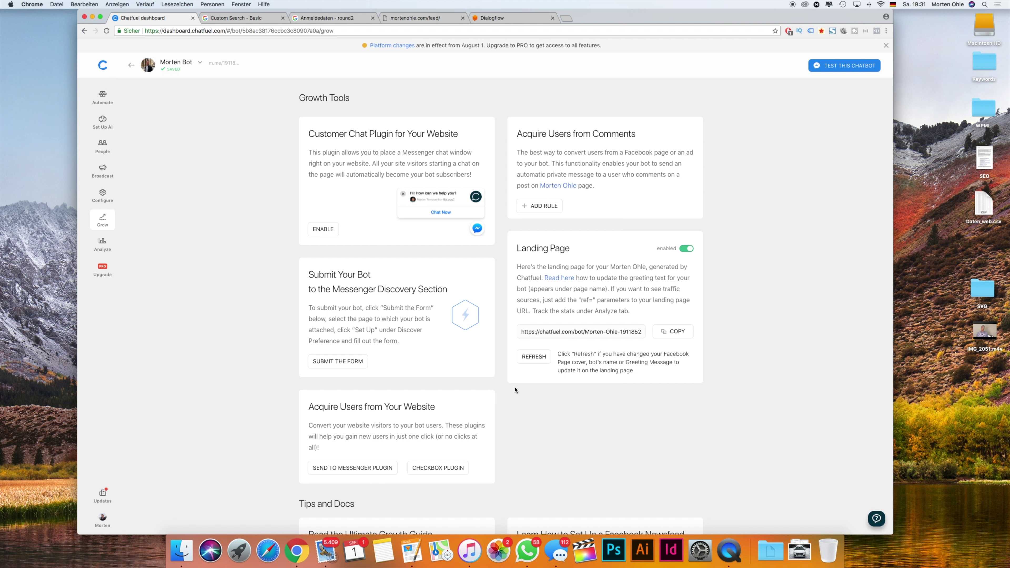
Look at the Messenger Discovery submission tool, and open the bot's landing page from its copied link in a new tab.
left_click_drag(309, 269, 445, 288)
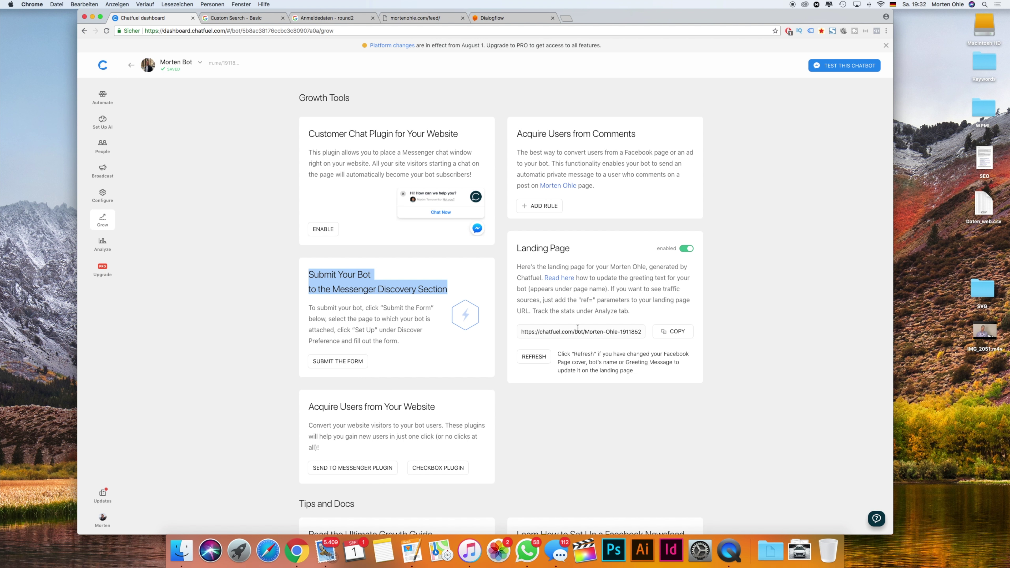
left_click(671, 334)
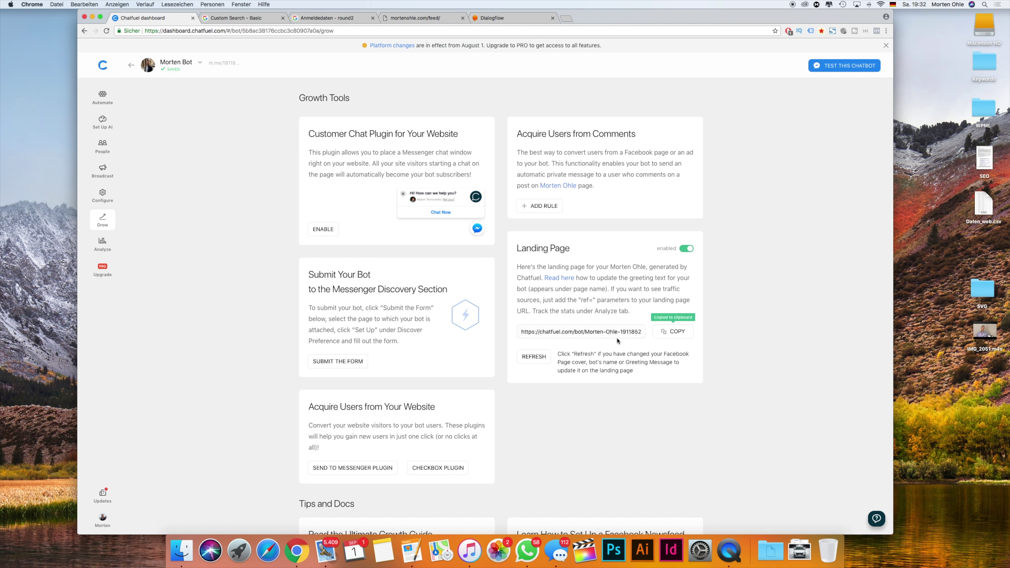
left_click(564, 20)
key("super+v")
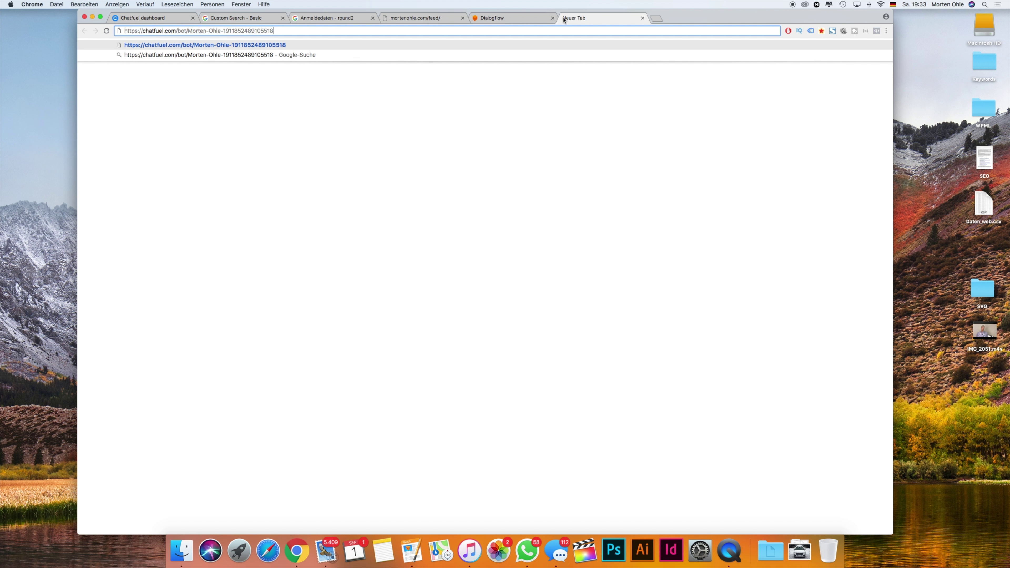
key("Return")
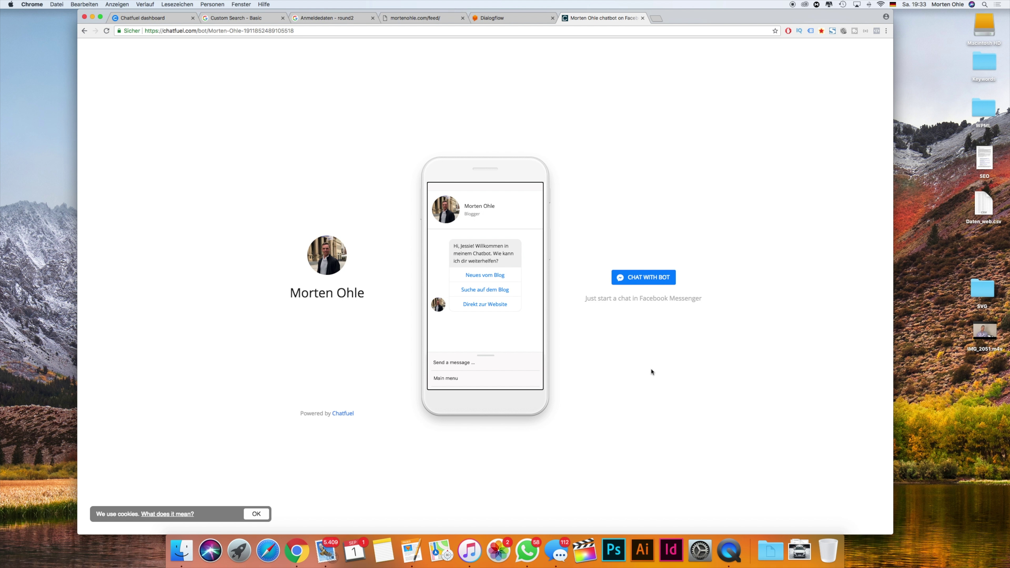
Compare the bot's landing page with its growth tool card, close the landing page, and return to the Chatfuel dashboard.
left_click(142, 18)
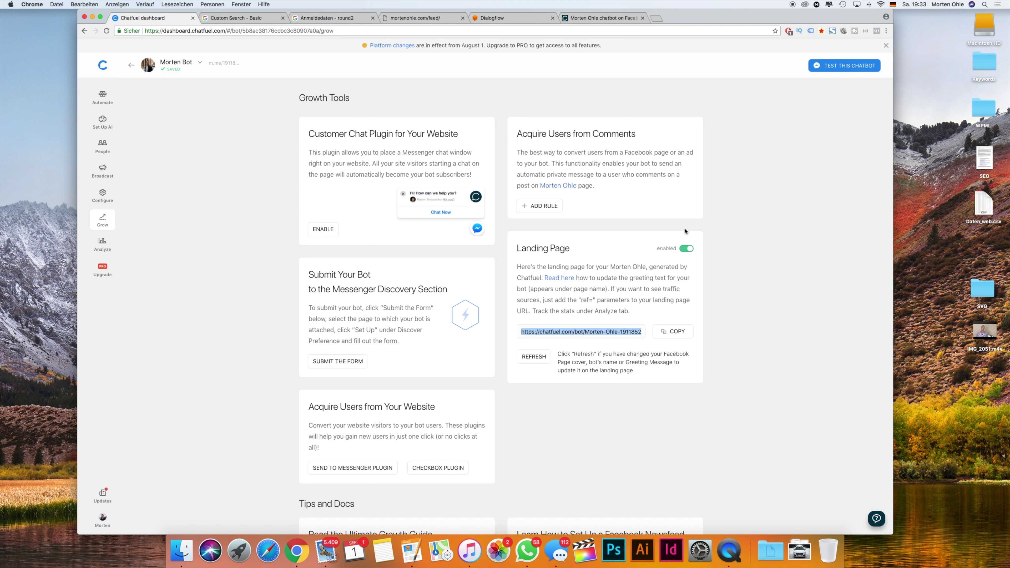
left_click(573, 18)
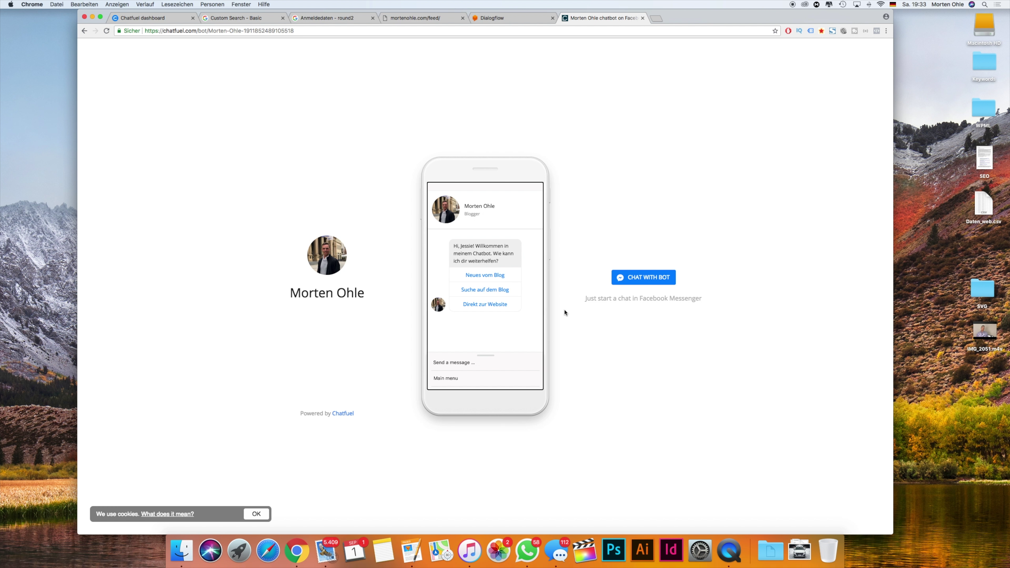
left_click(643, 18)
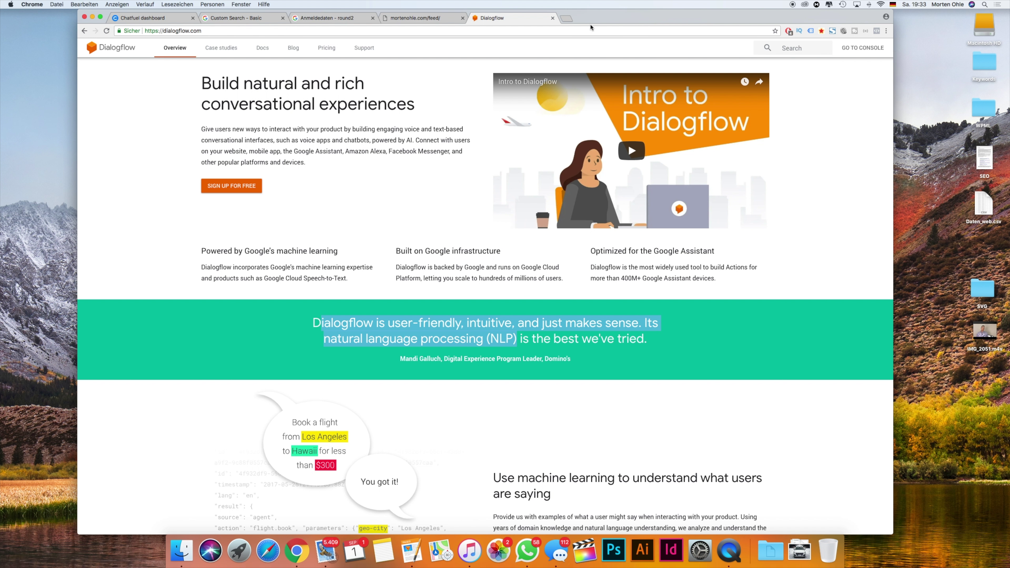
left_click(181, 22)
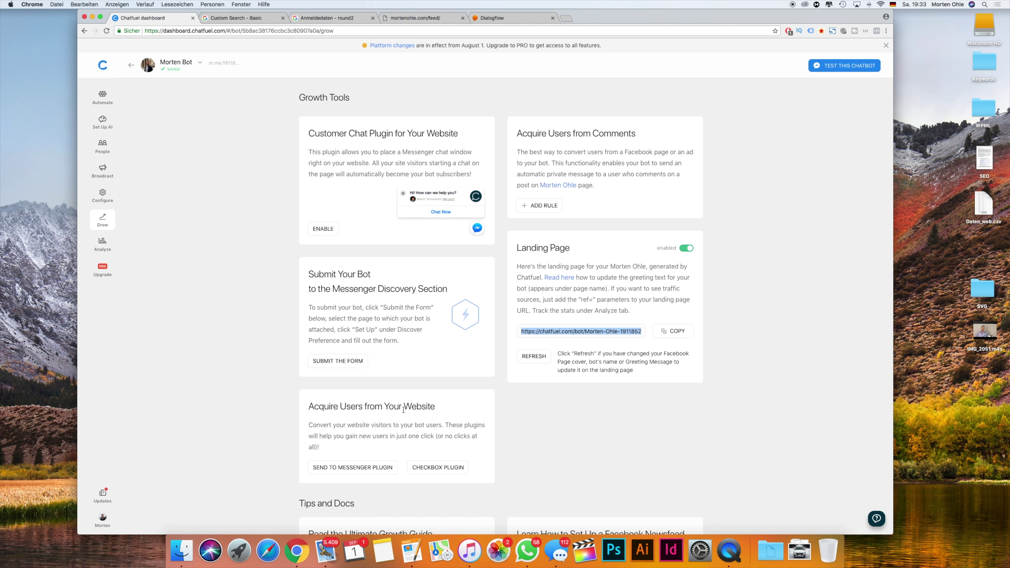
Open the Send to Messenger plugin code generator for acquiring website users and examine its HTML embed code.
scroll(255, 232, "down", 2)
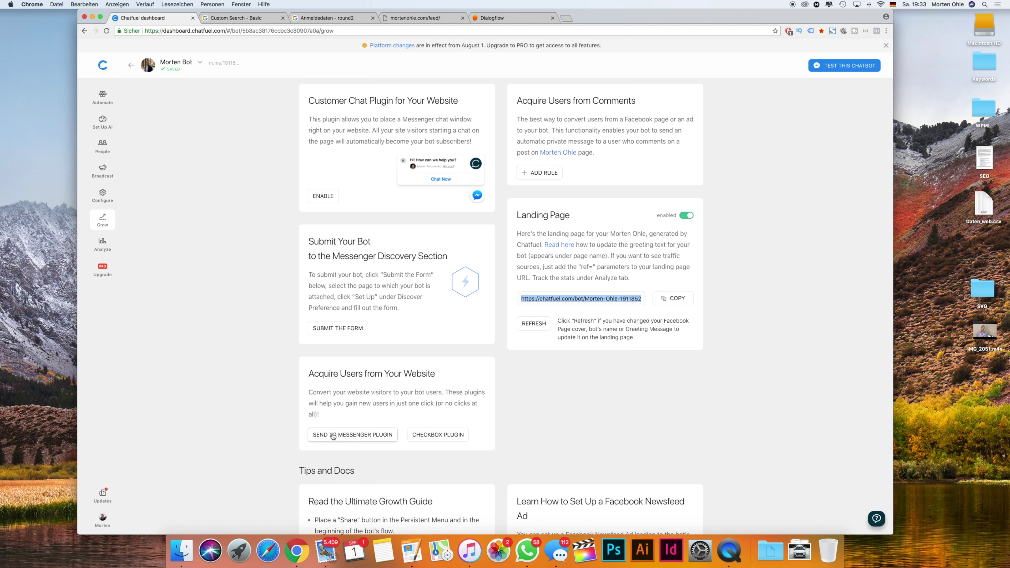
left_click_drag(306, 392, 362, 437)
left_click(362, 436)
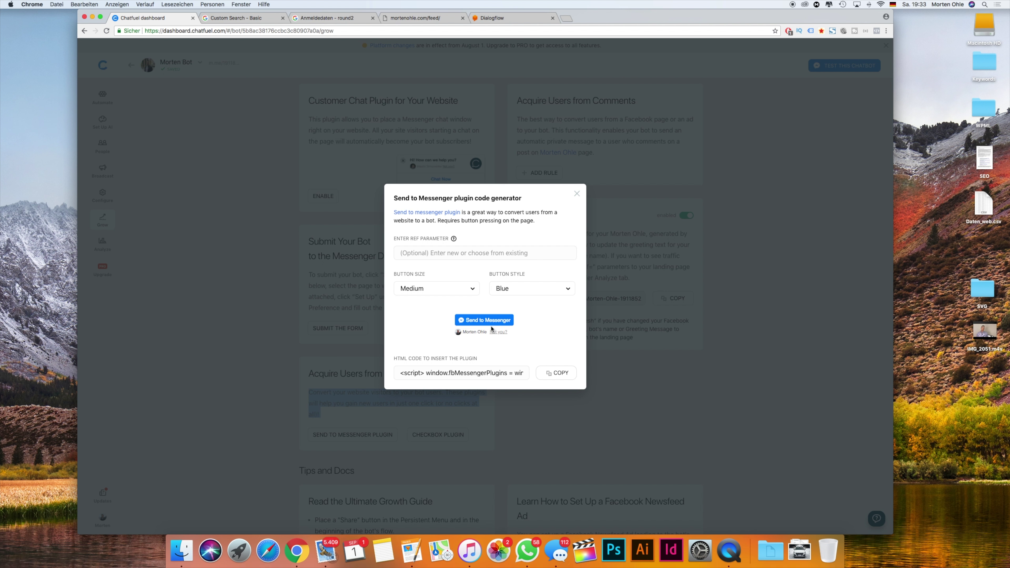
left_click_drag(391, 373, 603, 389)
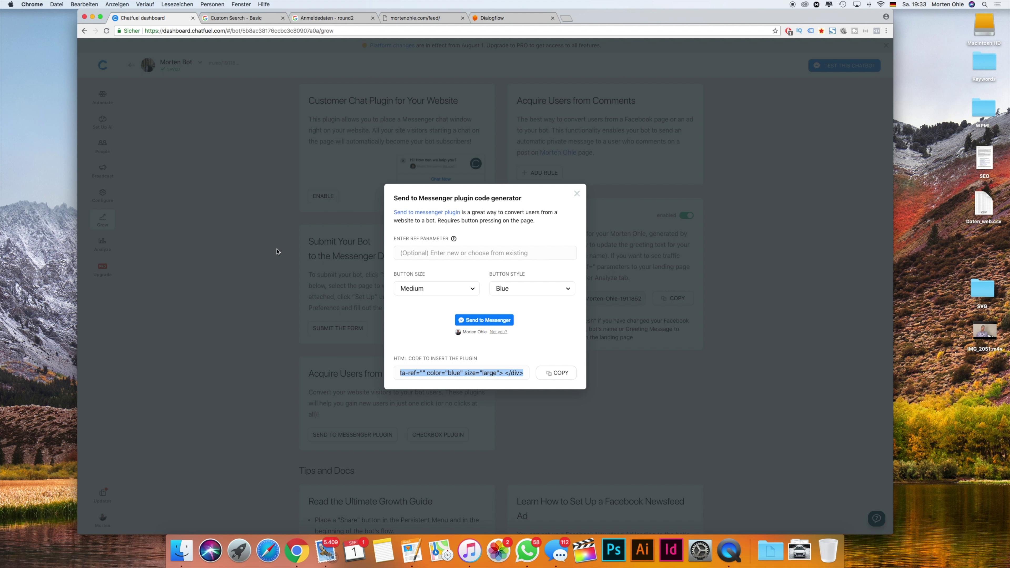
Set the Send to Messenger plugin's ref parameter to Lead Magnet, with a Large button in Blue style after previewing White.
left_click(473, 254)
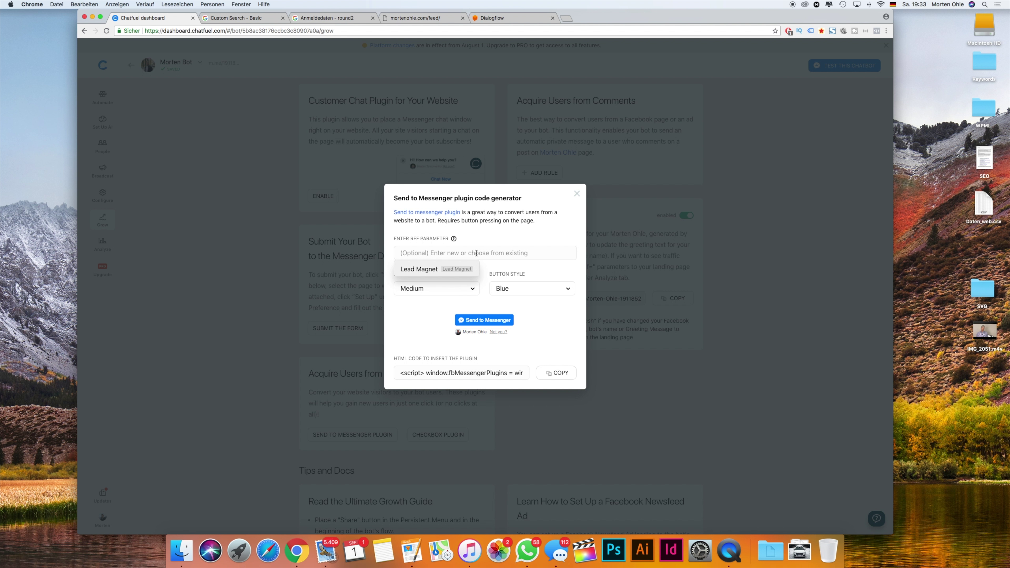
left_click(427, 272)
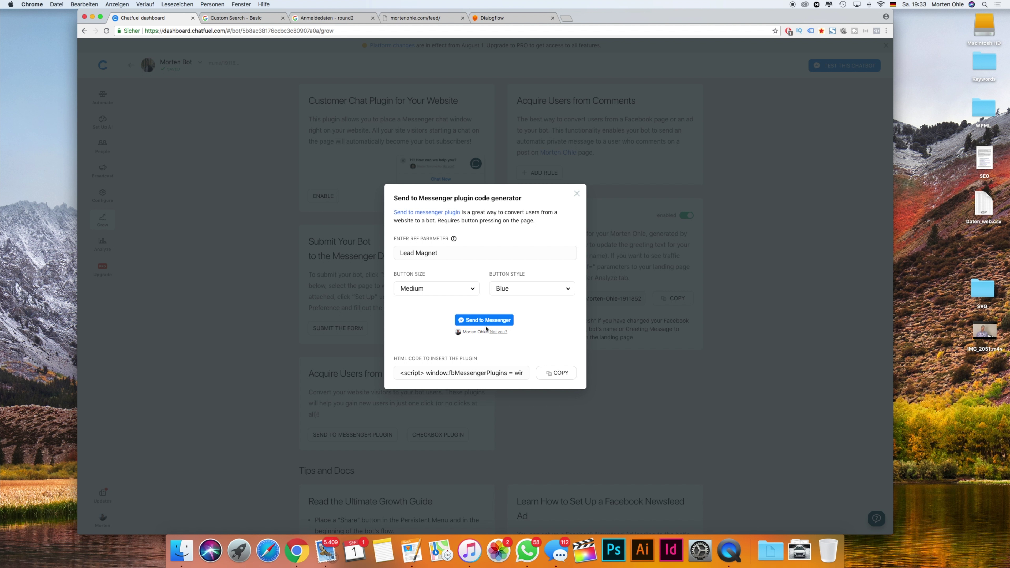
left_click(439, 294)
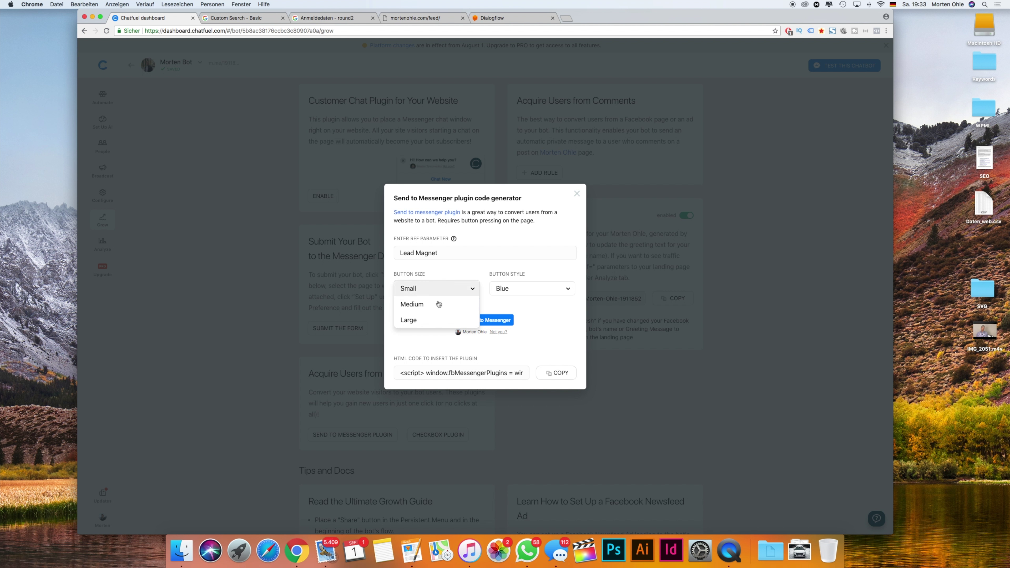
left_click(429, 321)
left_click(523, 293)
left_click(516, 304)
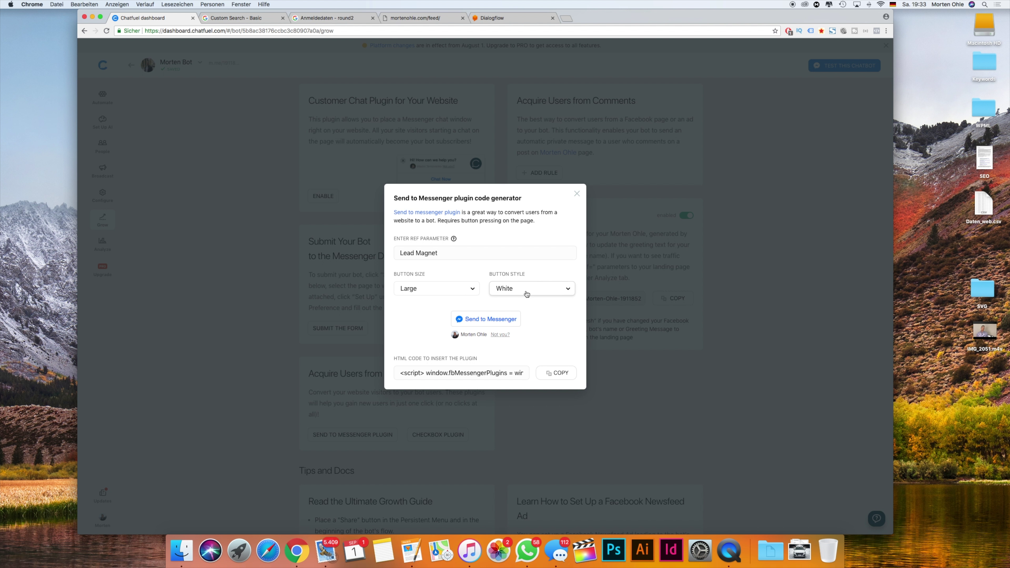
left_click(523, 293)
left_click(525, 291)
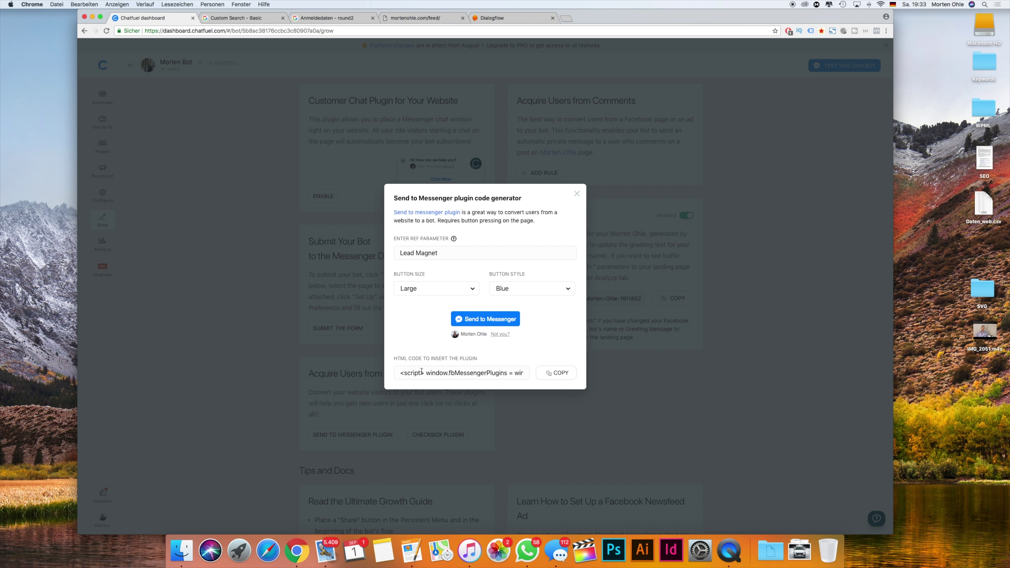
Review the Send to Messenger plugin's HTML embed code through to its end, and close the code generator.
left_click_drag(402, 372, 630, 376)
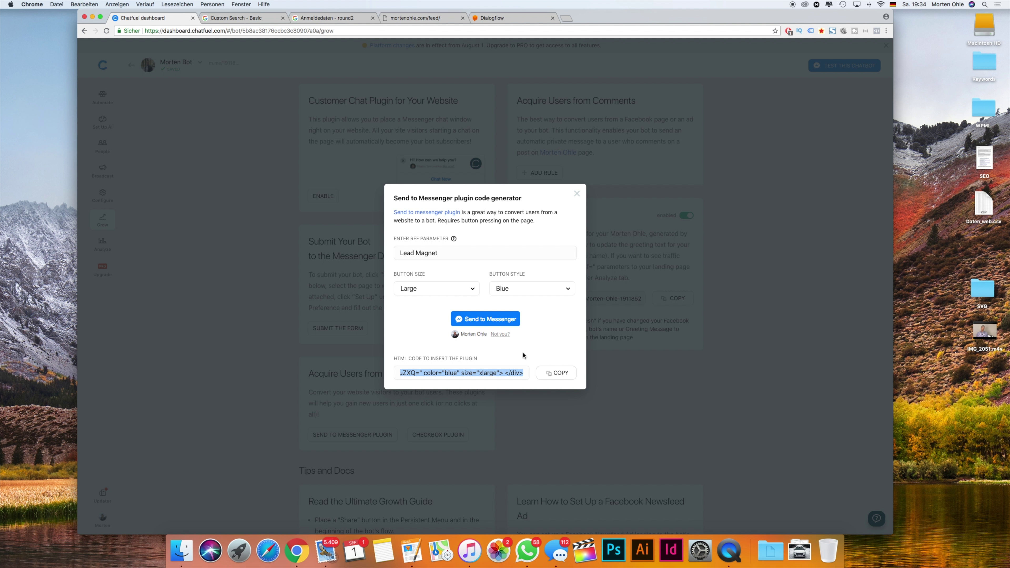
left_click(577, 194)
Look through the Tips and Docs cards, open and close the Messenger Code help page, and review the Growth Tools overview.
scroll(543, 368, "down", 5)
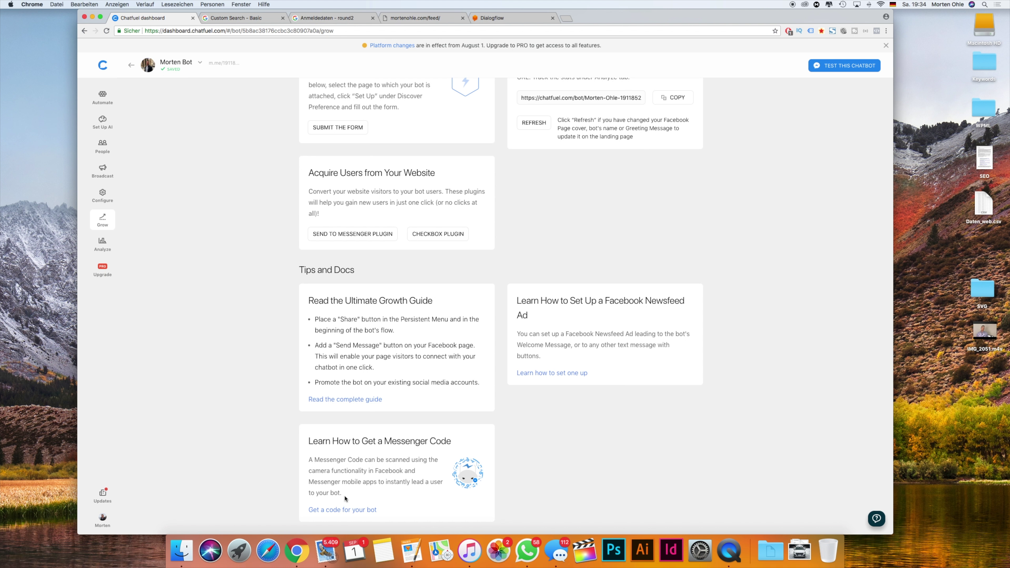
left_click(348, 510)
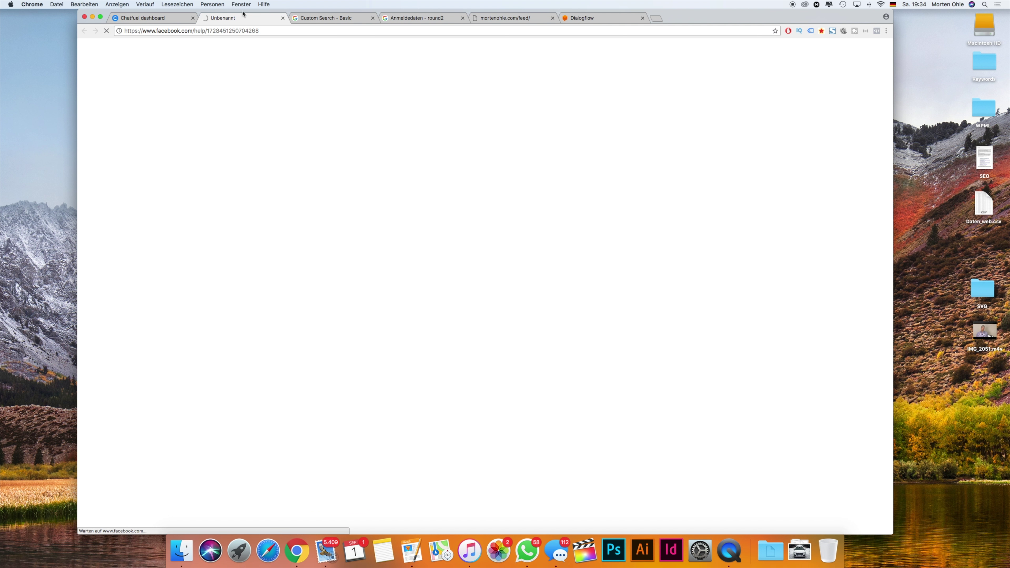
key("super+w")
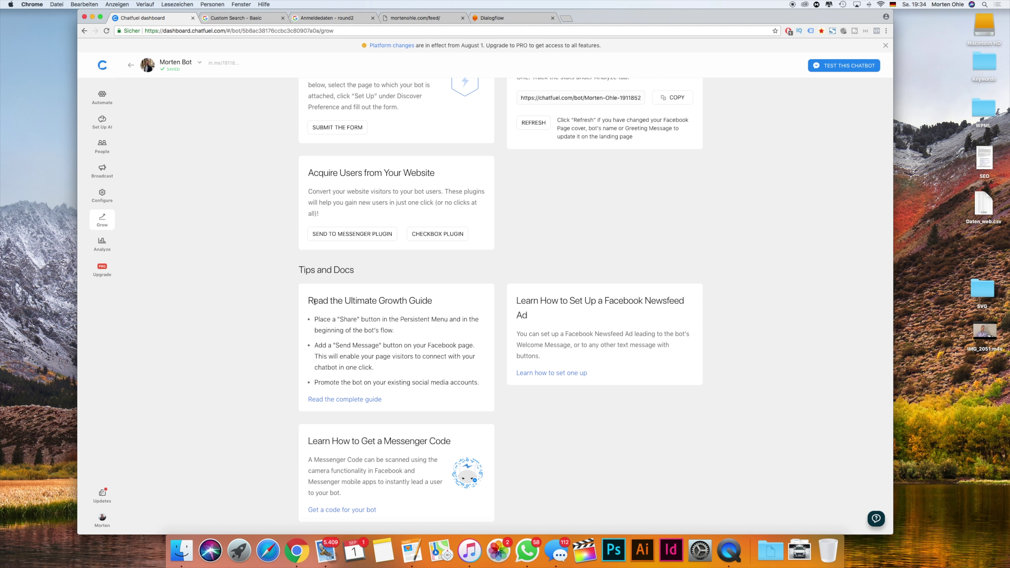
scroll(323, 318, "up", 6)
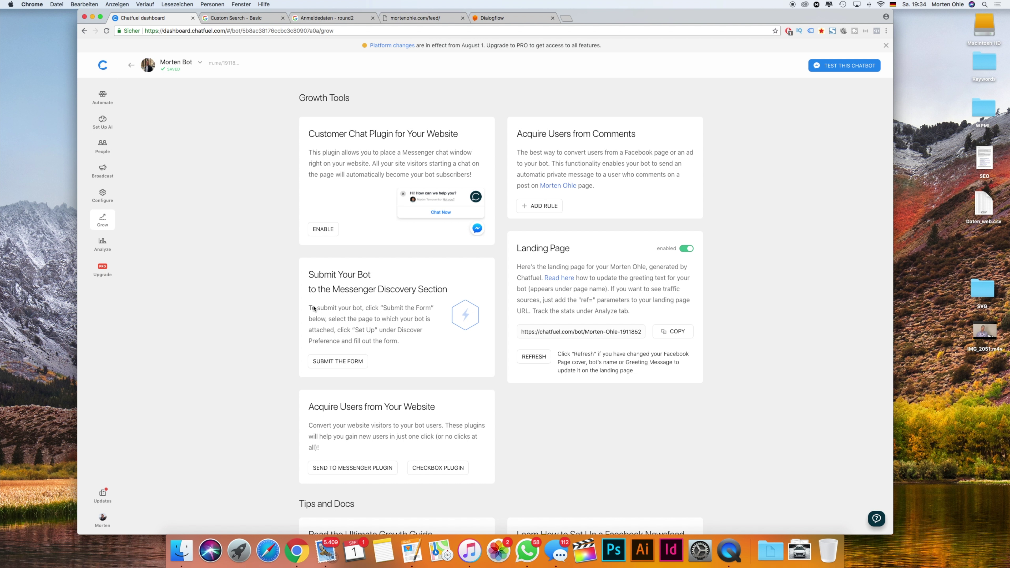
scroll(317, 310, "down", 2)
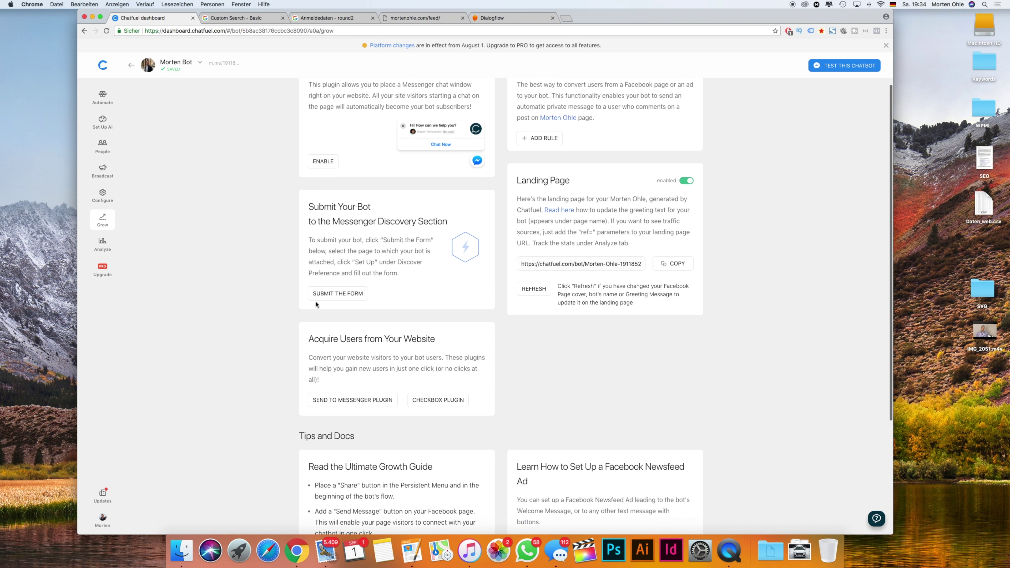
scroll(398, 314, "up", 2)
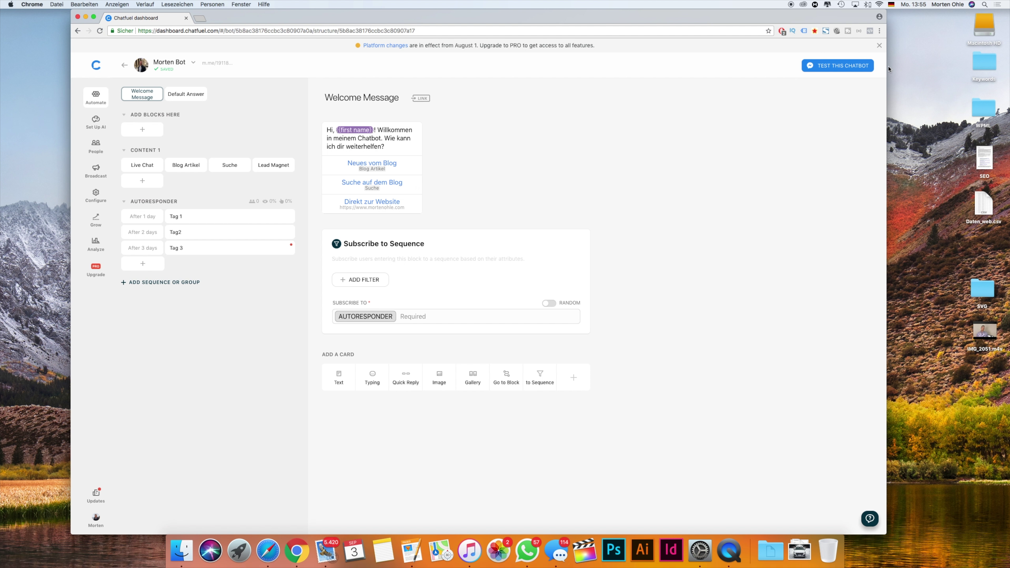
Start a test of the chatbot on Messenger.com, continuing with the signed-in Facebook account.
left_click(836, 66)
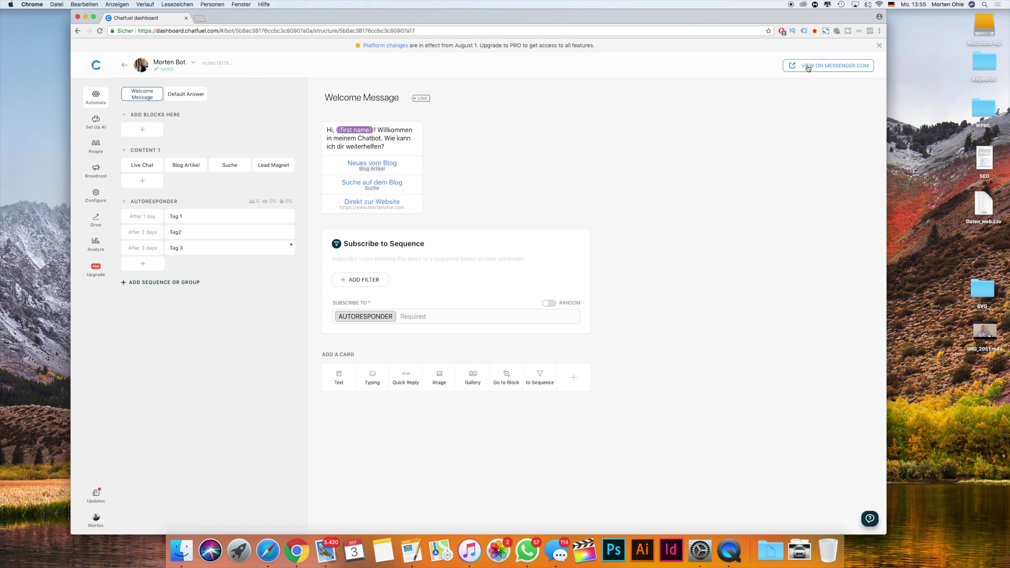
left_click(820, 71)
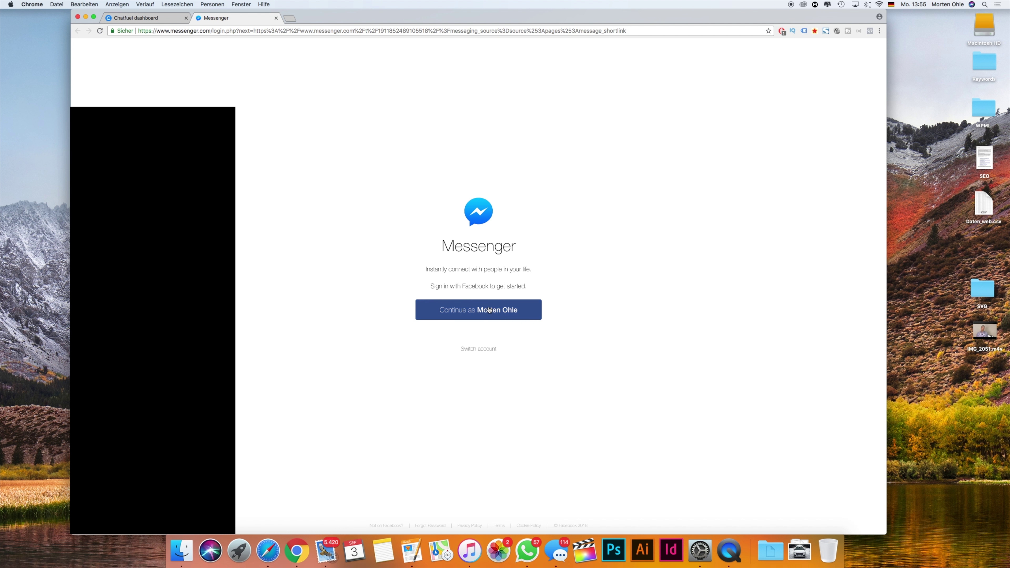
left_click(487, 310)
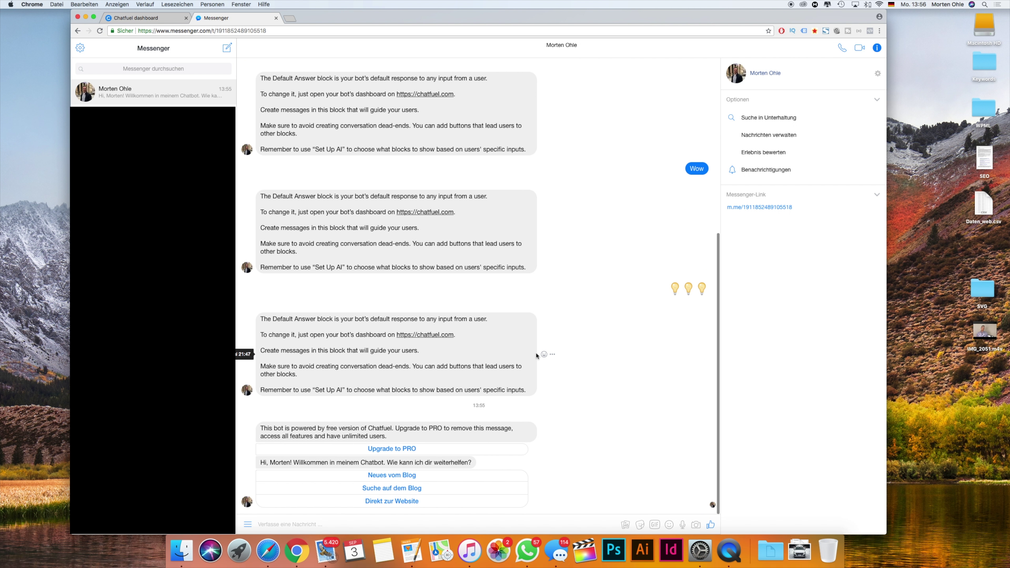
Examine the bot conversation's earlier messages, the Chatfuel free version notice and the German welcome greeting.
scroll(532, 358, "up", 8)
scroll(538, 354, "down", 10)
scroll(541, 354, "up", 10)
scroll(381, 197, "down", 10)
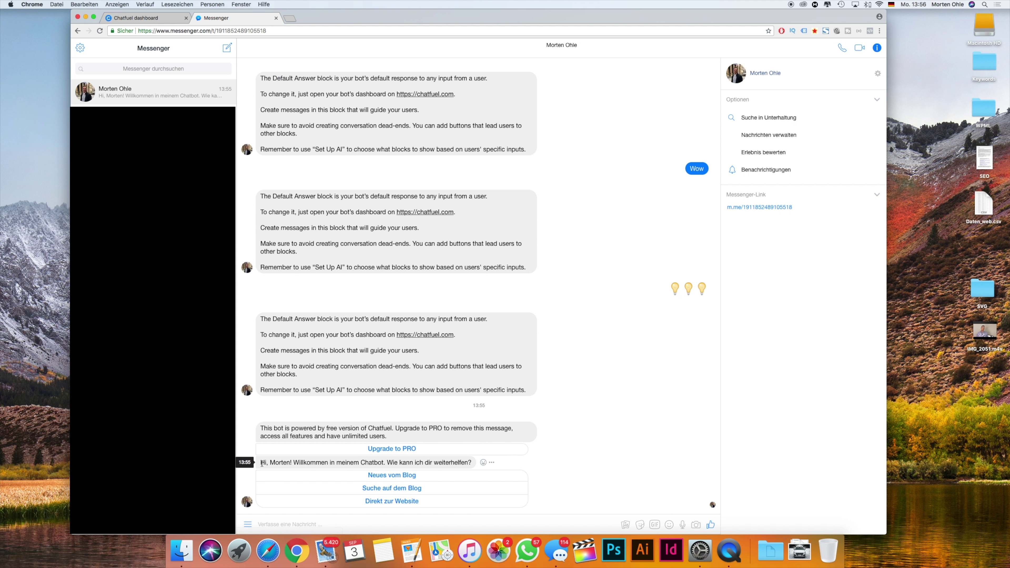
left_click_drag(259, 462, 475, 466)
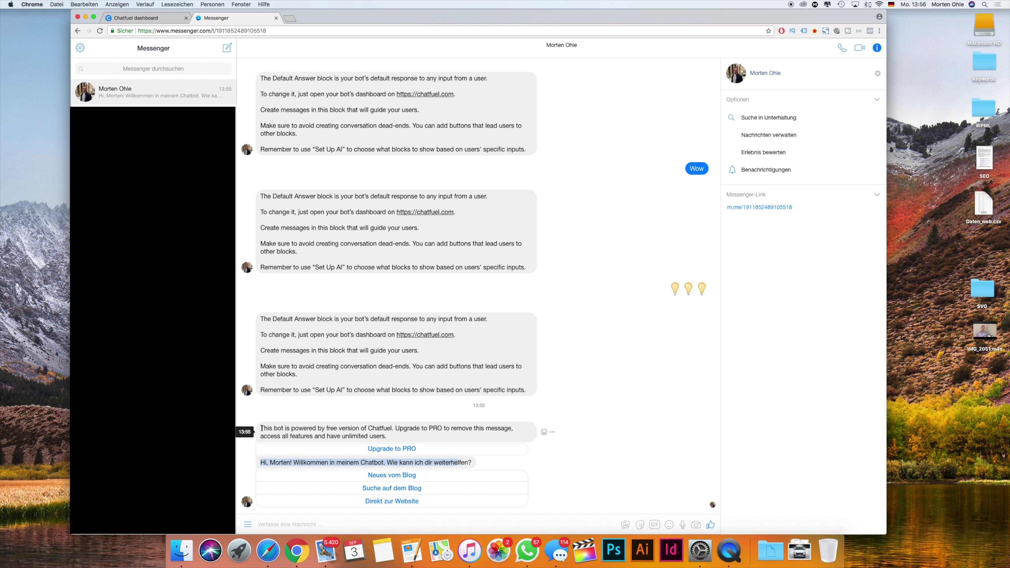
mouse_move(261, 428)
left_mouse_down()
mouse_move(409, 437)
mouse_move(258, 426)
left_mouse_up()
left_click(409, 437)
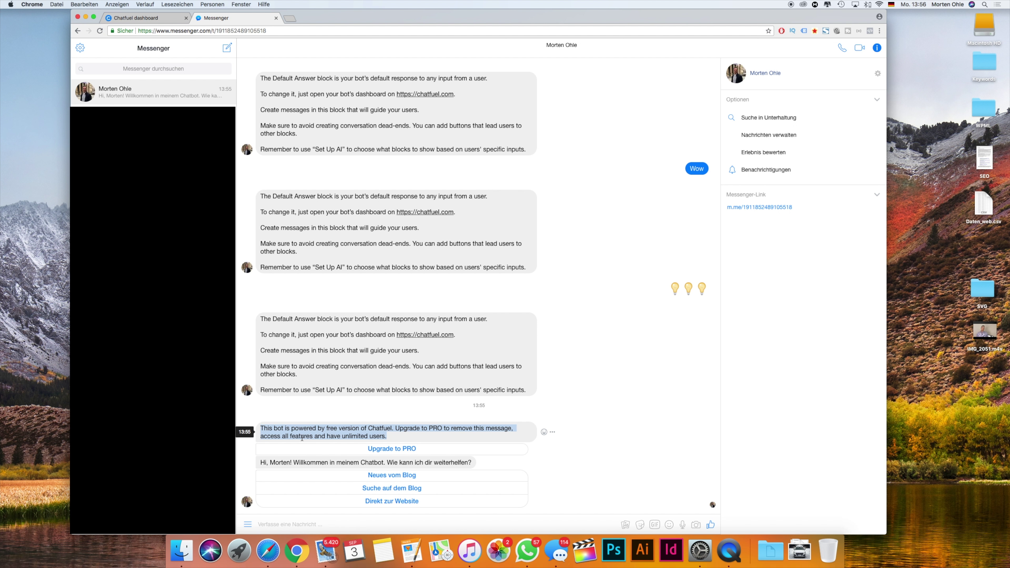
left_click_drag(259, 463, 473, 463)
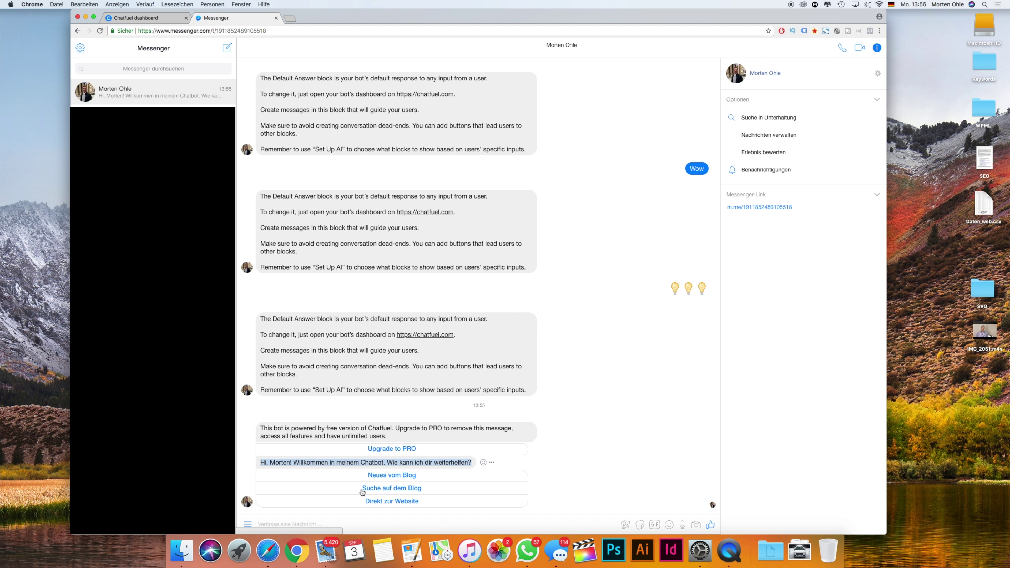
Test the welcome message's Neues vom Blog option in the bot conversation.
left_click(377, 475)
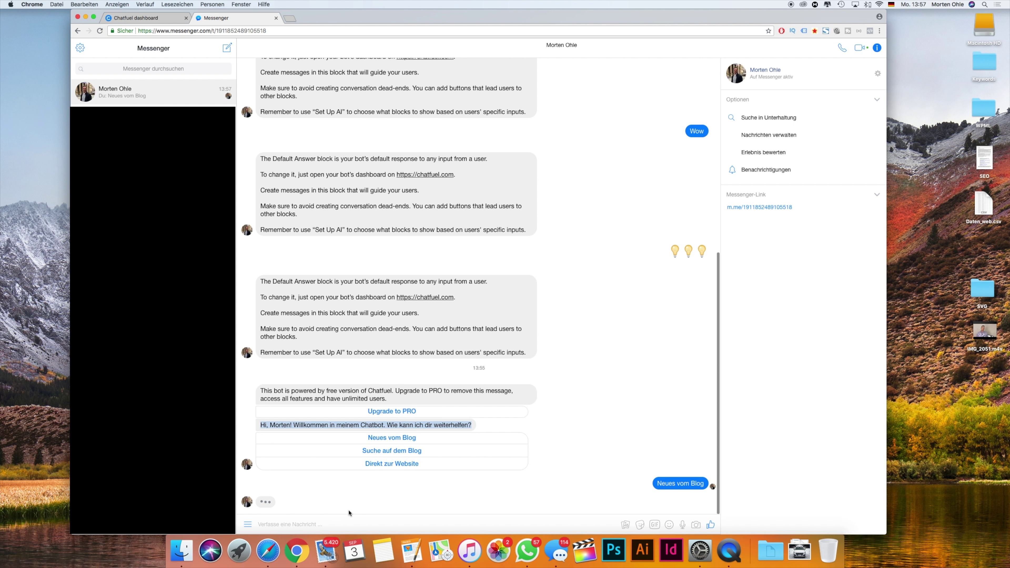